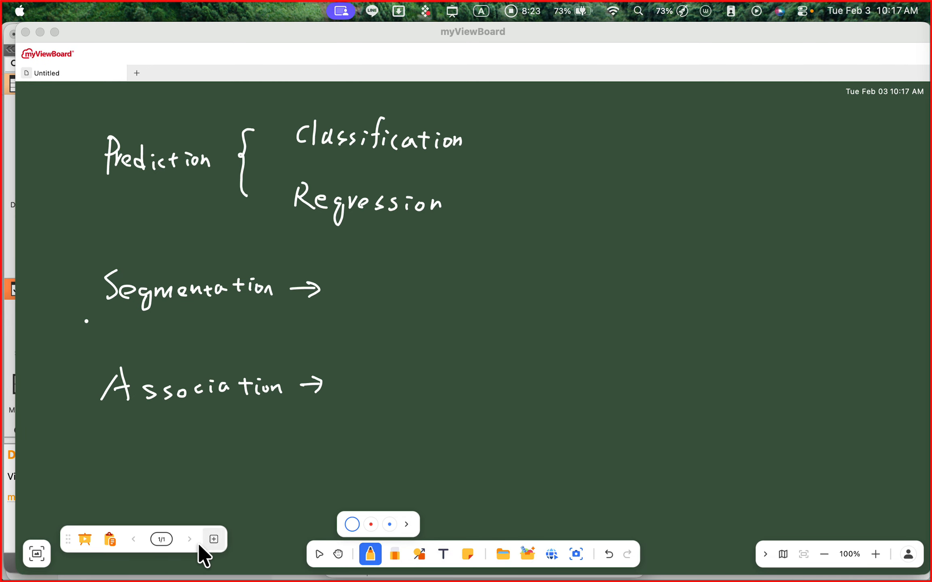
- Add a new whiteboard page and handwrite the title "Orange 3" near its upper edge
click(210, 539)
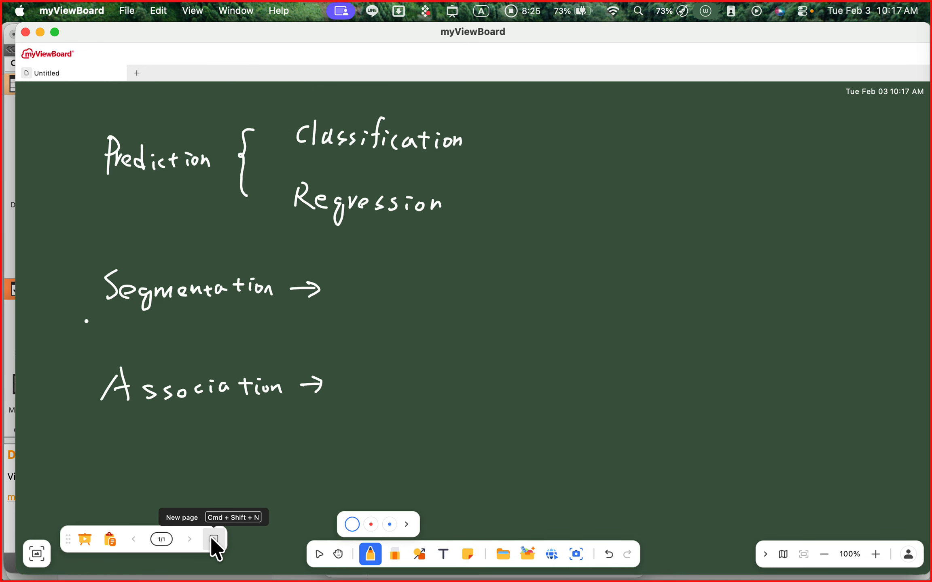
click(213, 539)
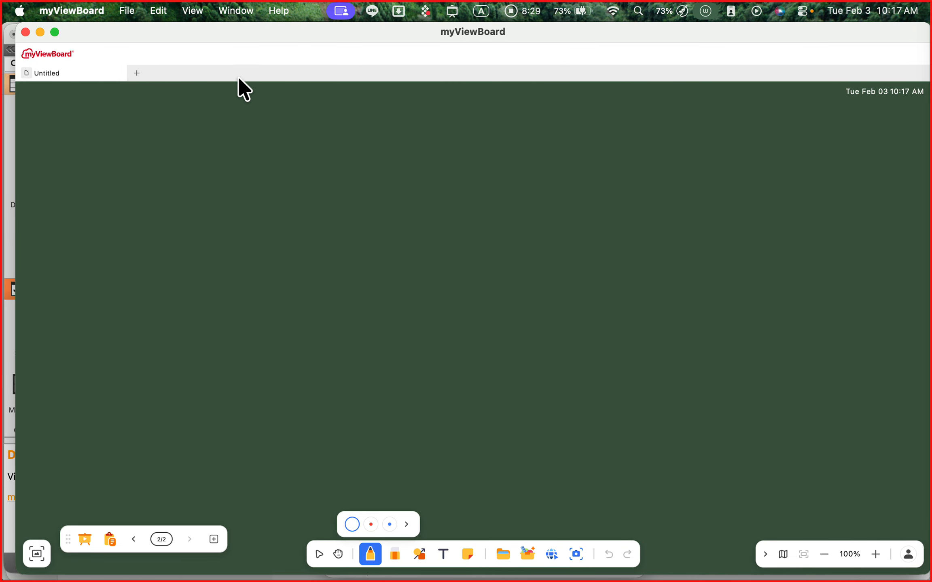
mouse_move(242, 124)
mouse_down()
mouse_move(239, 147)
mouse_move(243, 123)
mouse_up()
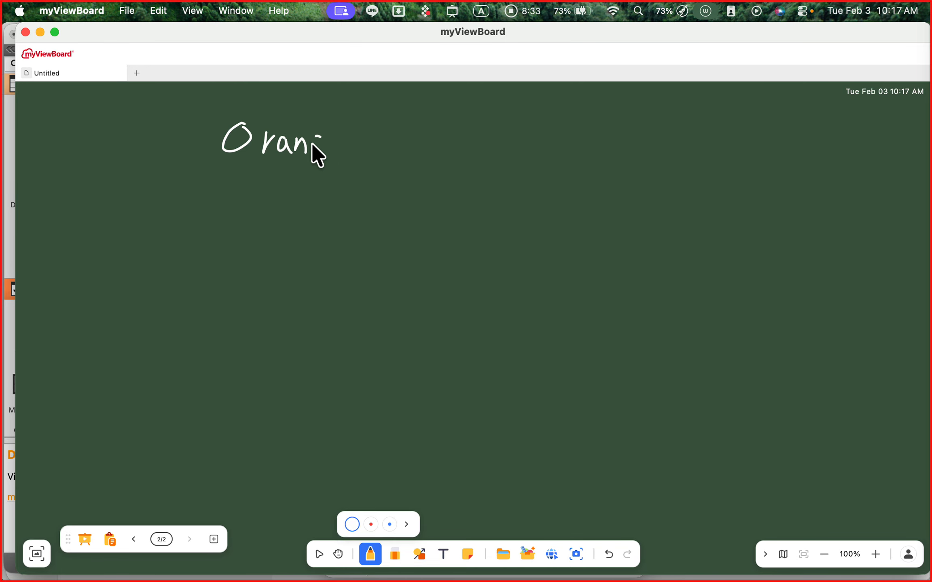
mouse_move(312, 144)
mouse_down()
mouse_move(312, 162)
mouse_move(333, 150)
mouse_up()
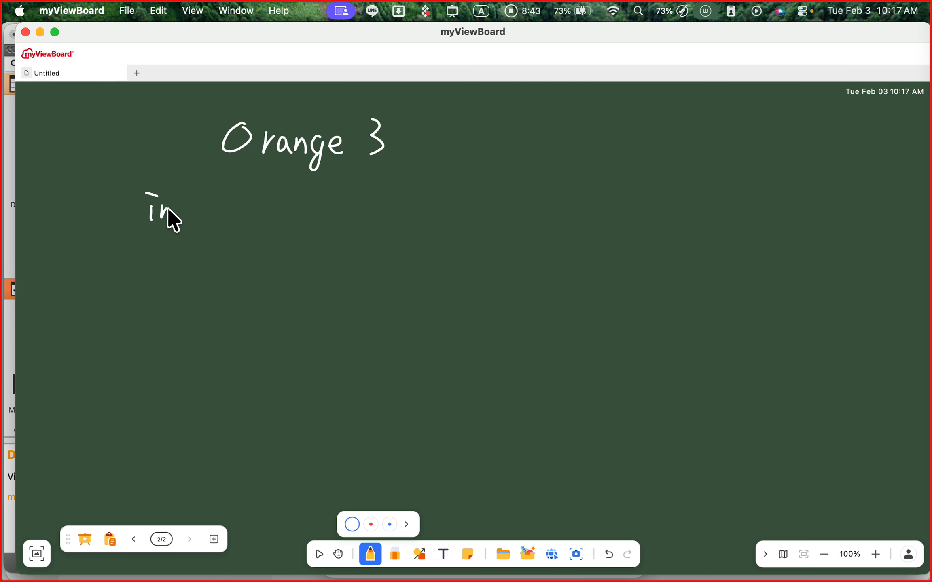
- Handwrite the flow "input → Melt → output" below the title, with "Wide data" under input and "long data" under output
drag(179, 208, 176, 221)
drag(269, 214, 311, 213)
drag(301, 208, 303, 221)
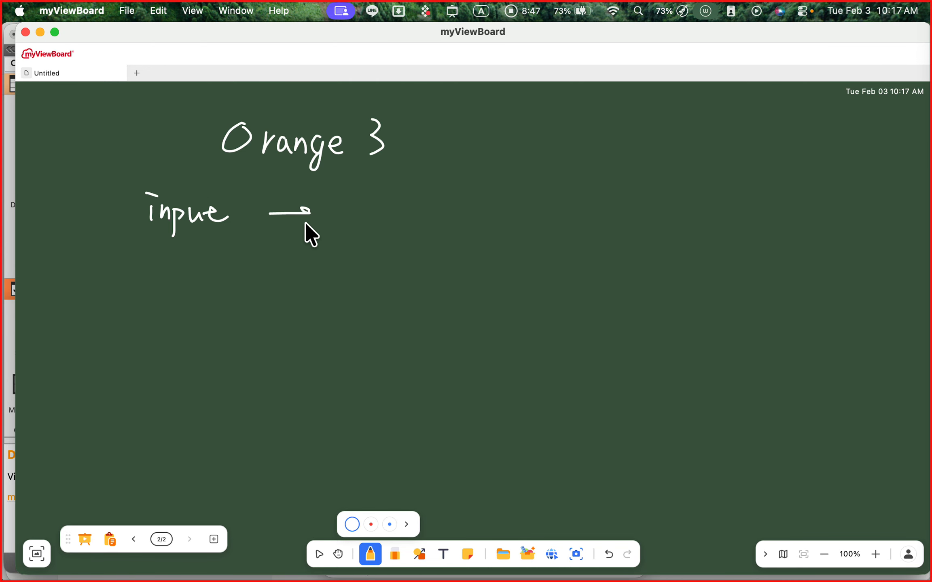
click(340, 200)
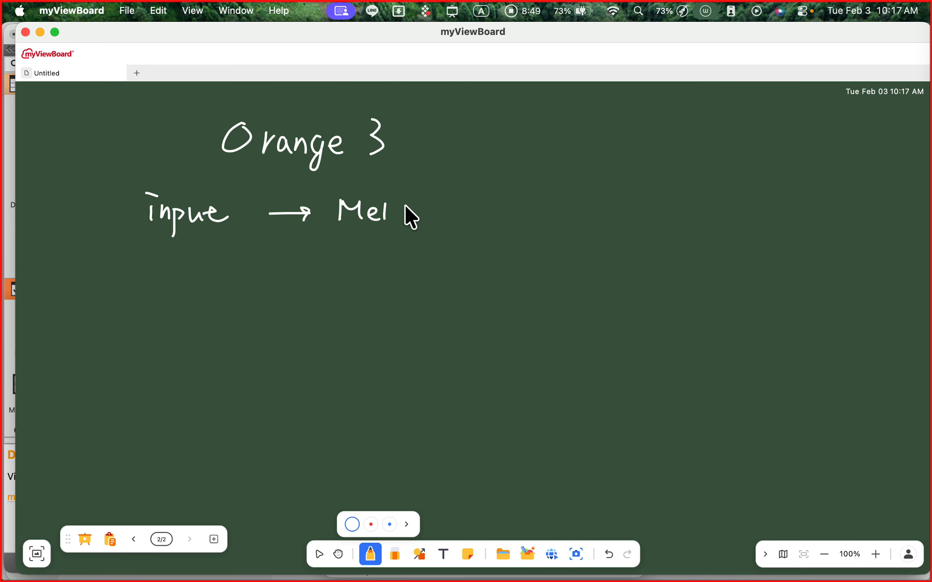
drag(396, 208, 407, 204)
drag(491, 206, 497, 208)
drag(488, 200, 490, 219)
drag(561, 195, 565, 211)
drag(553, 201, 607, 211)
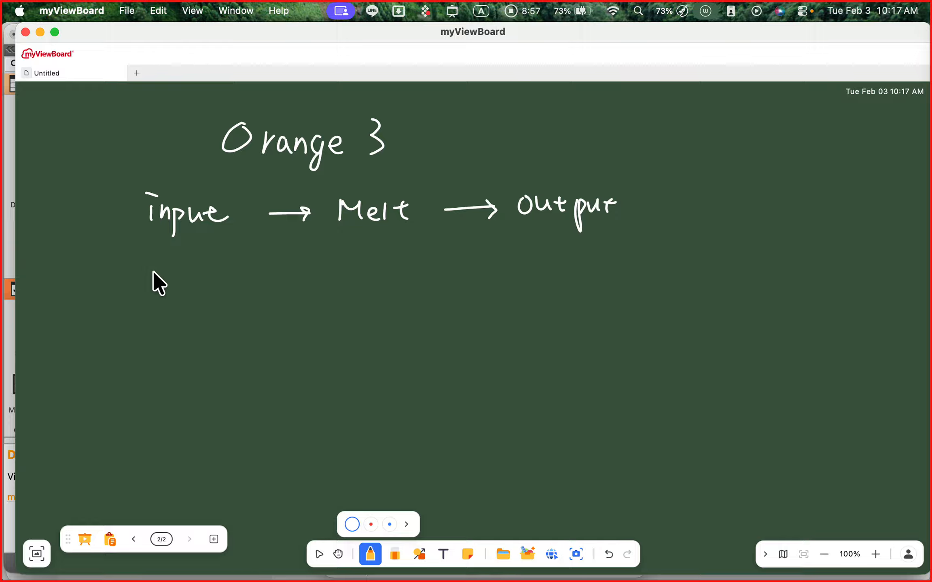
mouse_move(151, 270)
mouse_down()
mouse_move(218, 290)
mouse_move(288, 286)
mouse_up()
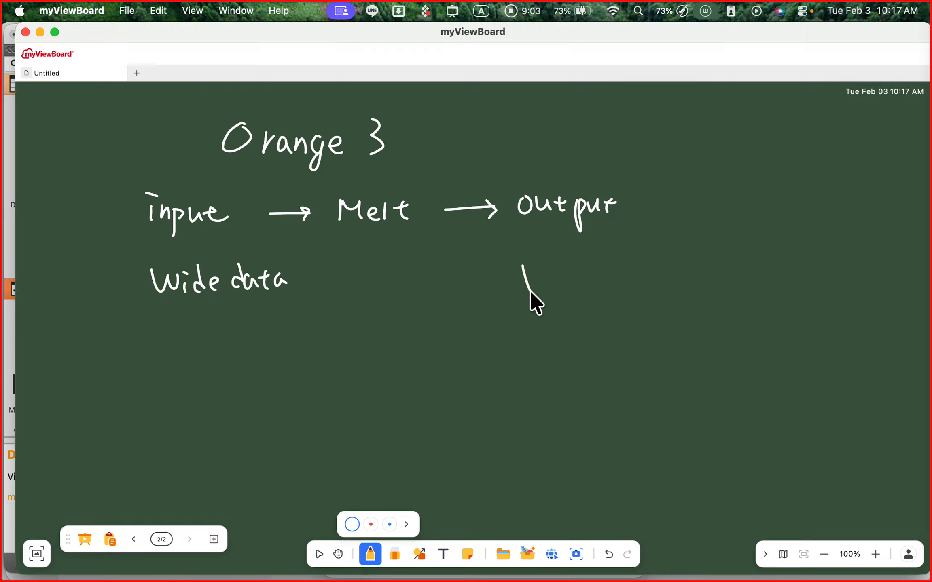
mouse_move(546, 282)
mouse_down()
mouse_move(577, 286)
mouse_move(574, 310)
mouse_move(648, 293)
mouse_move(648, 269)
mouse_up()
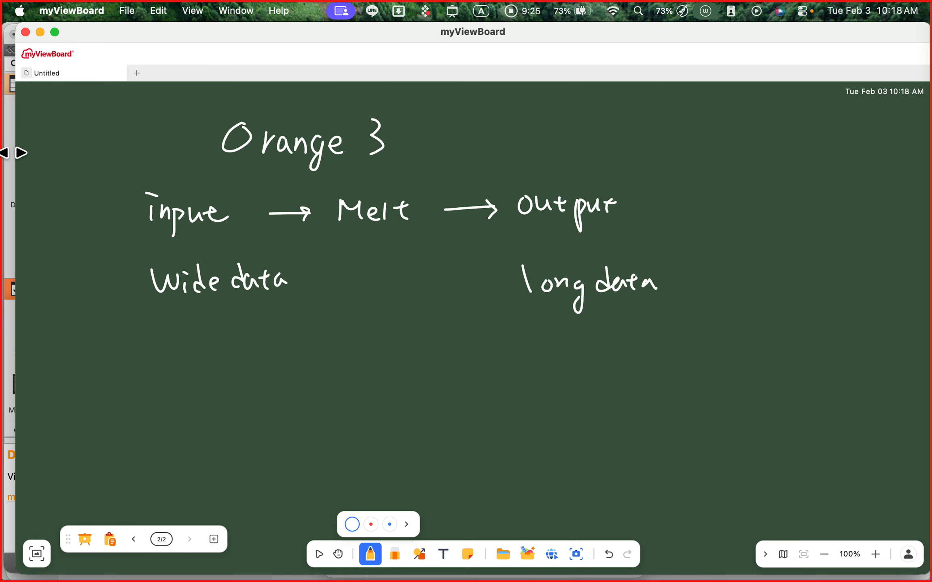
- Switch to Orange and remove the unconnected File (1) widget from the canvas
click(9, 132)
click(28, 135)
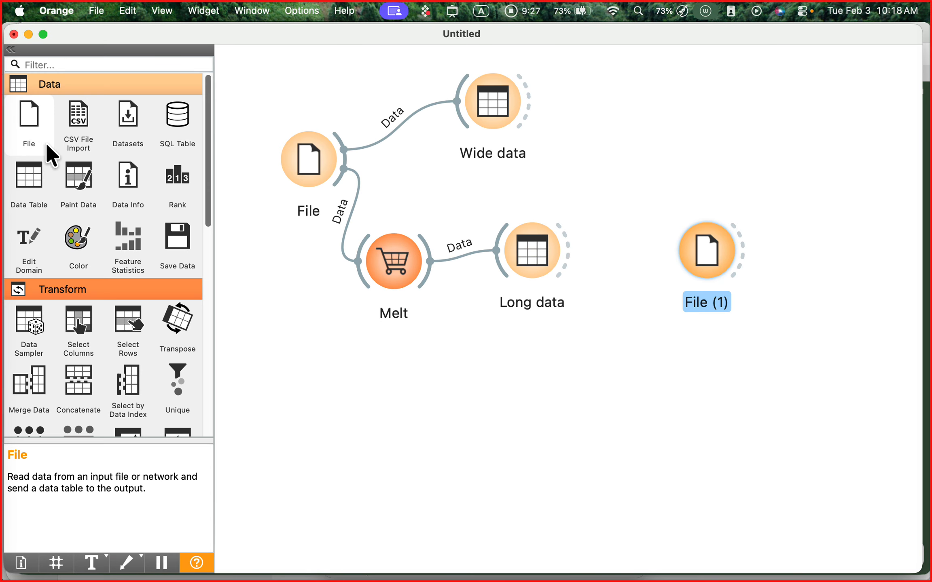
mouse_move(521, 241)
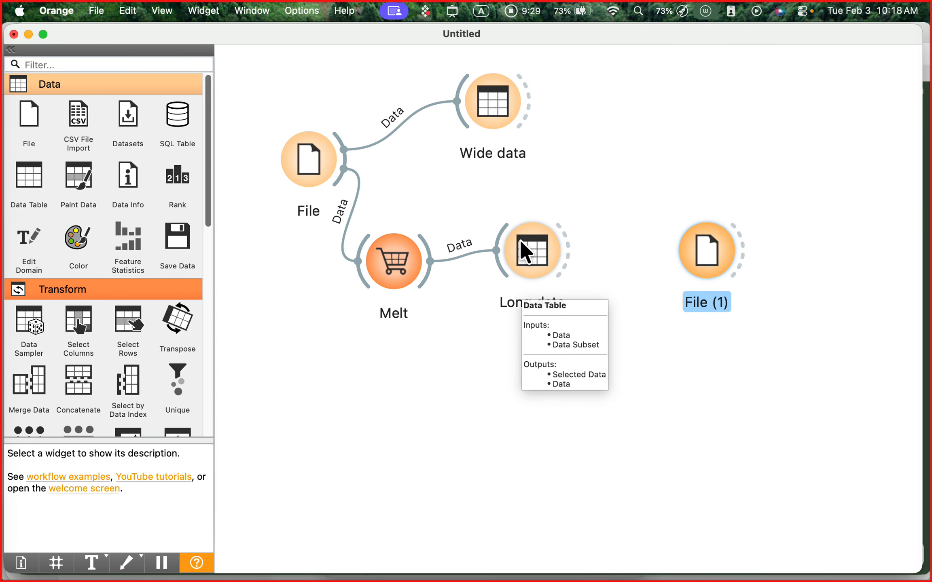
right_click(713, 244)
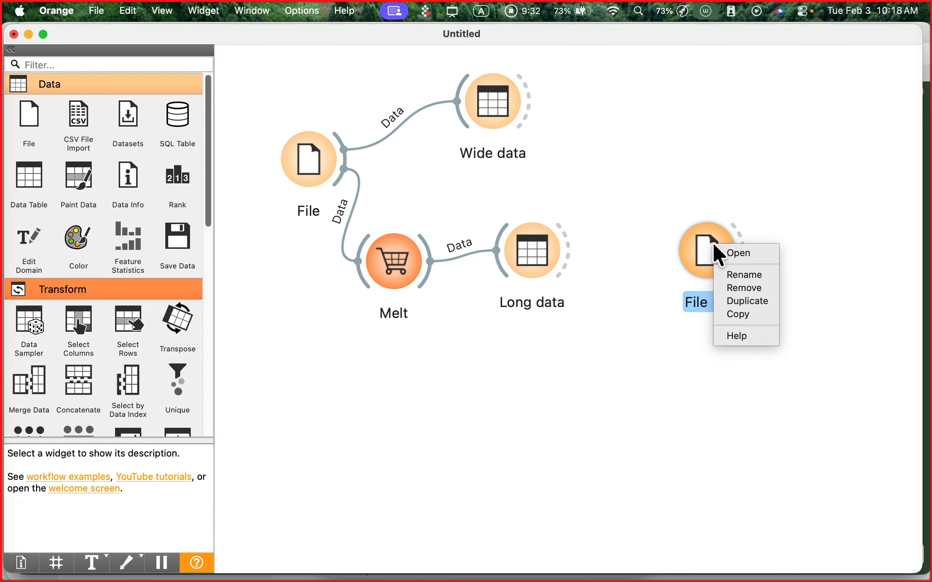
click(742, 289)
- Open the Wide data and Long data tables from the workflow to view their contents
click(487, 116)
double_click(485, 116)
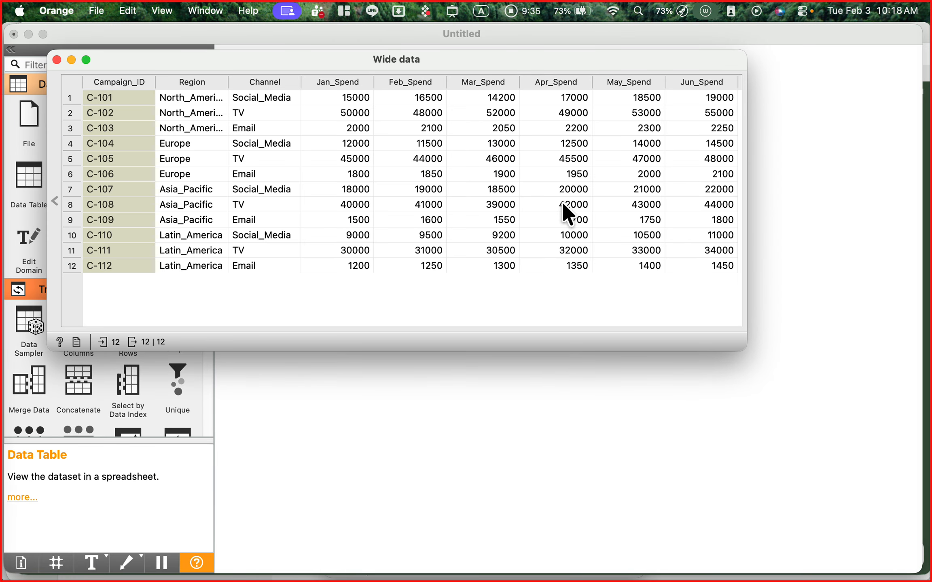
drag(523, 70, 540, 284)
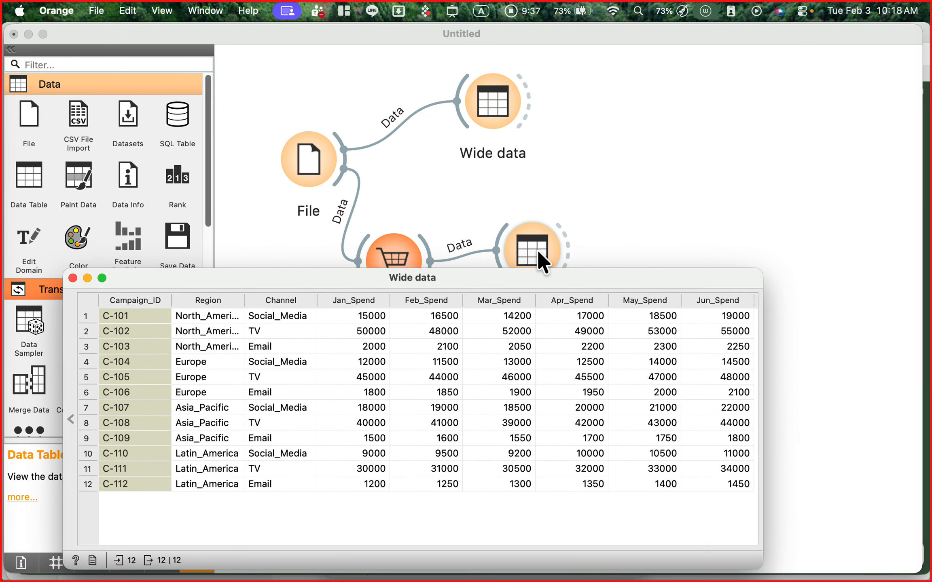
click(537, 250)
double_click(537, 250)
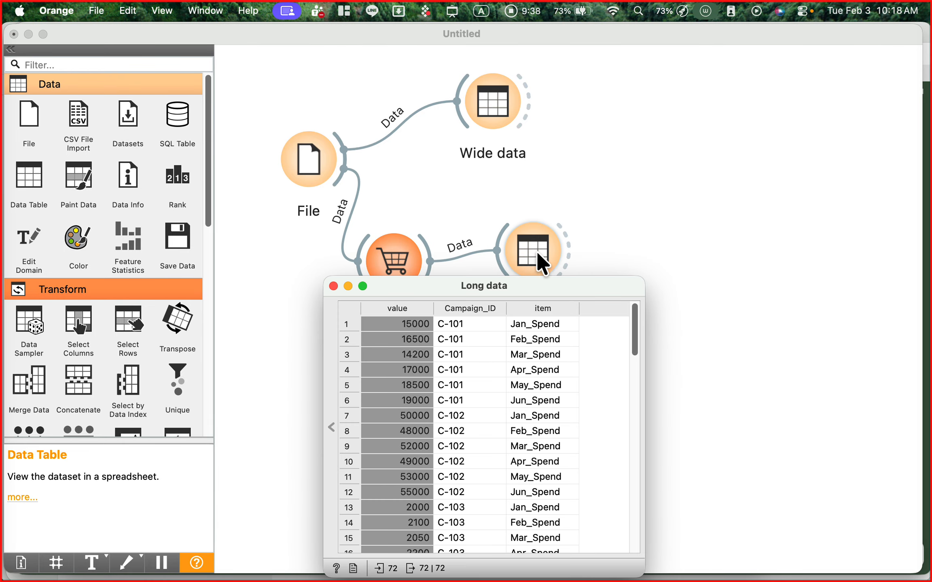
- Arrange the Wide data and Long data windows one above the other to compare the two table layouts
double_click(487, 127)
drag(461, 272, 422, 90)
click(213, 12)
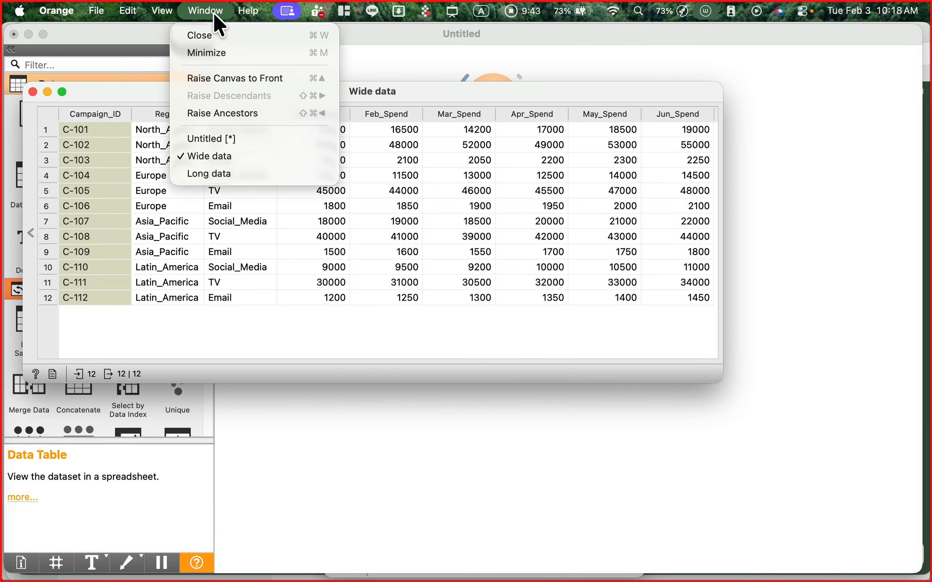
click(227, 173)
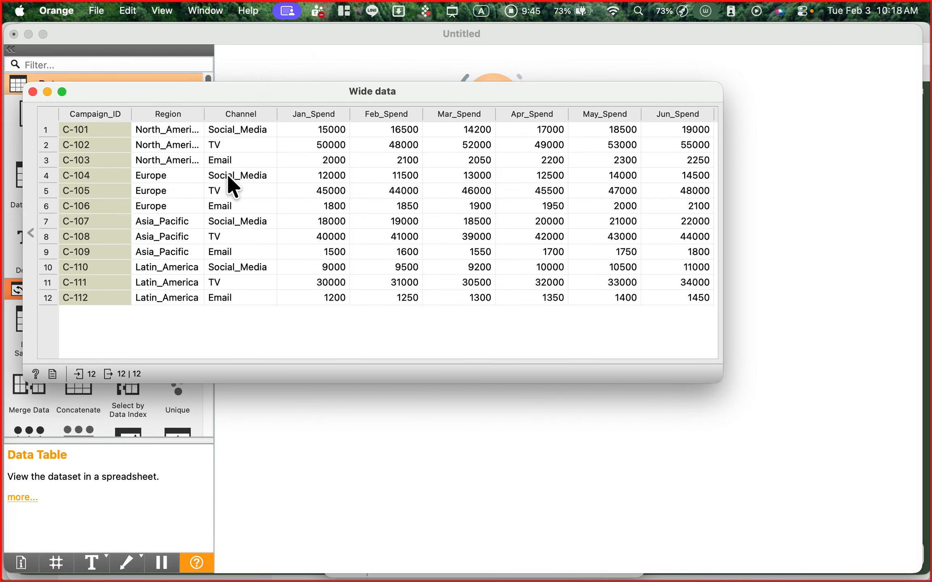
drag(471, 90, 494, 56)
click(594, 370)
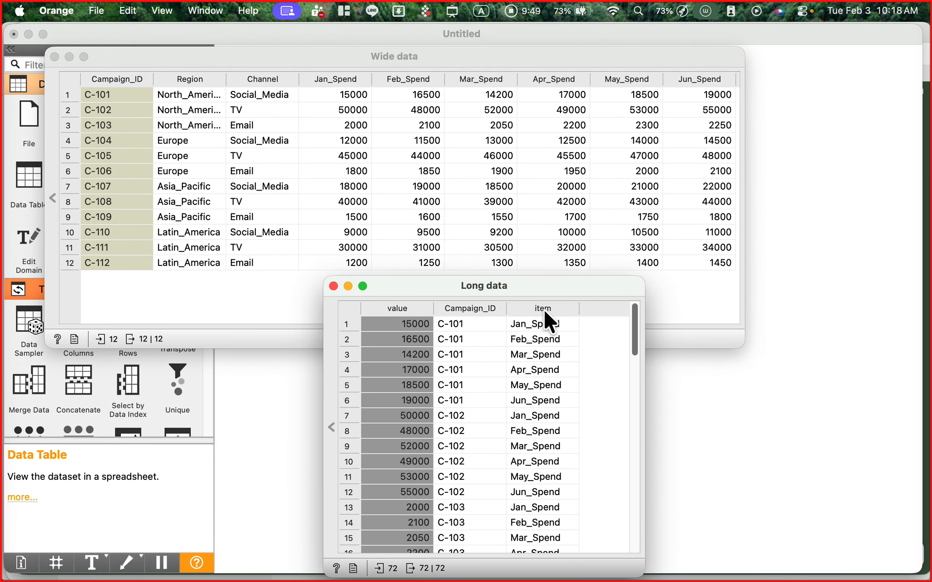
drag(522, 283, 472, 282)
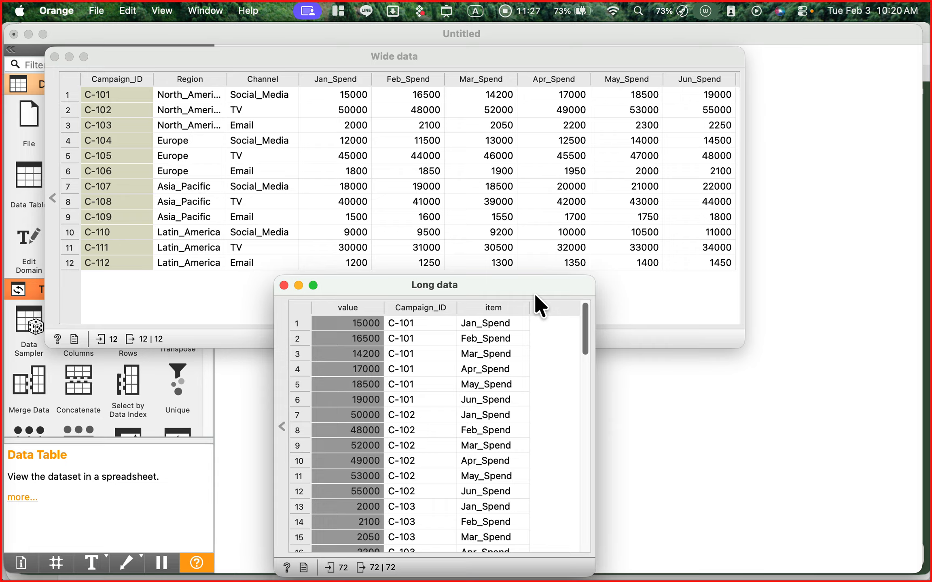
- Close both data tables and remove the Long data, Wide data, Melt and File widgets to empty the canvas
click(284, 285)
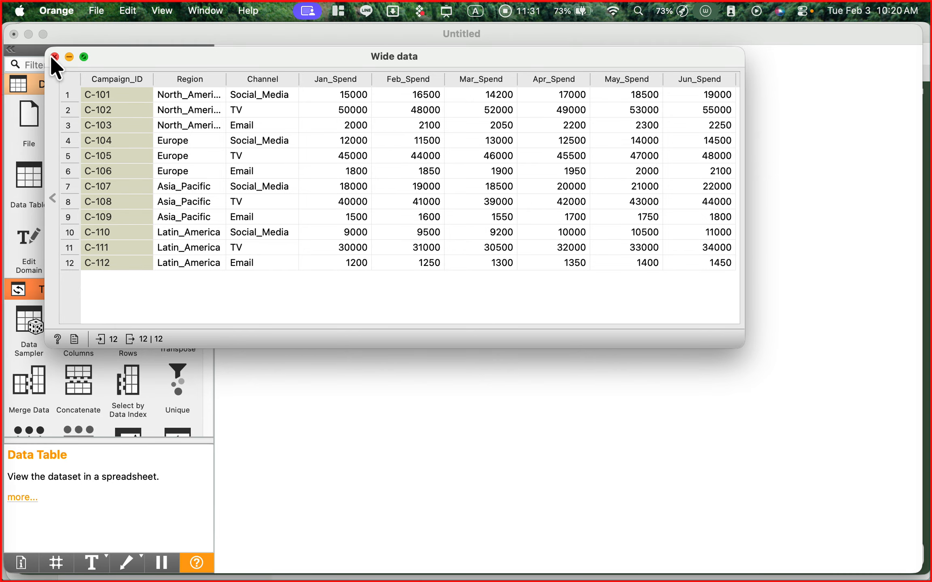
click(54, 57)
right_click(541, 253)
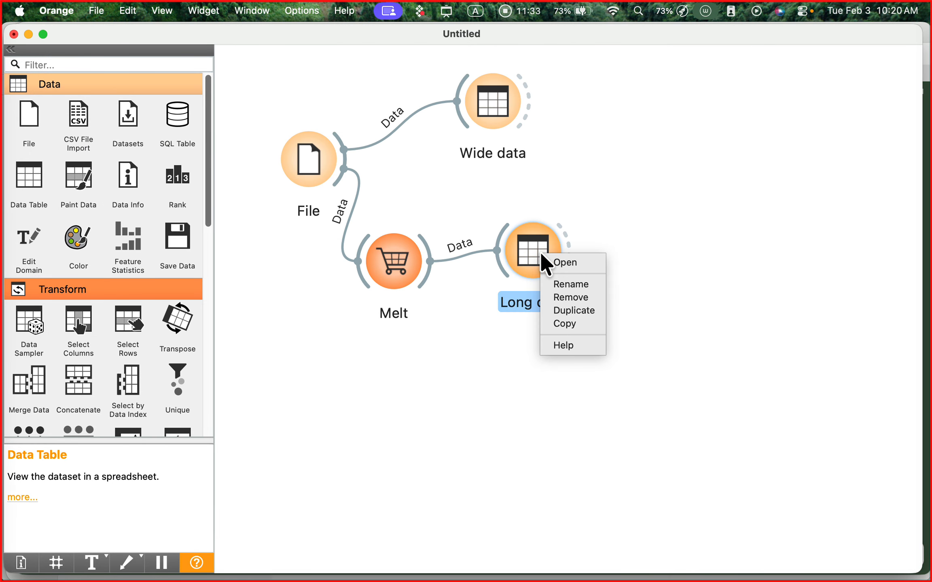
click(577, 296)
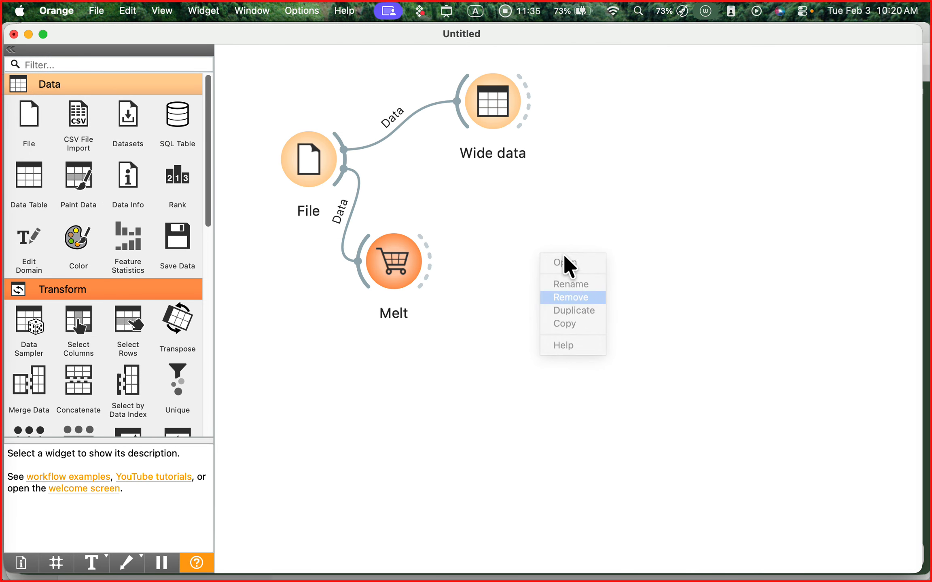
right_click(485, 114)
click(532, 161)
right_click(417, 254)
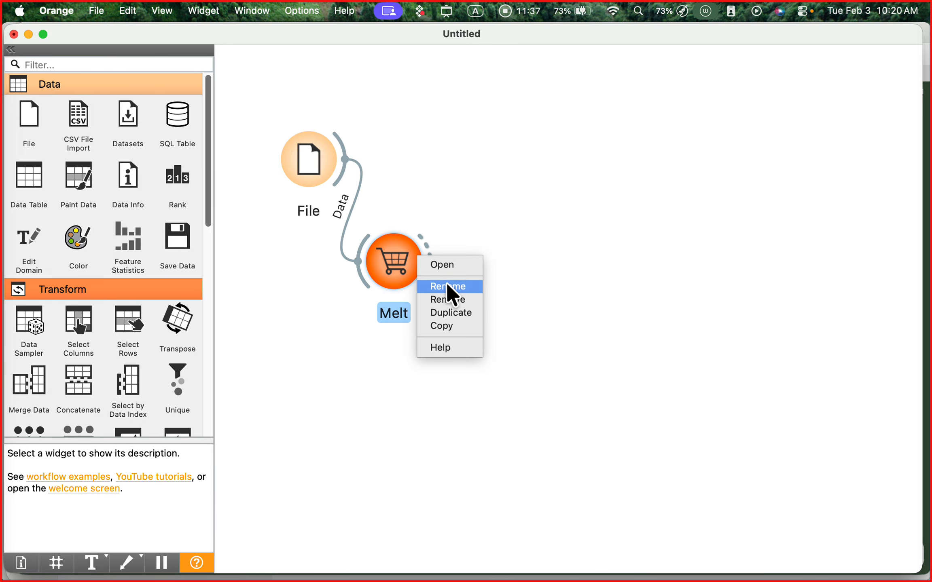
click(455, 300)
right_click(317, 157)
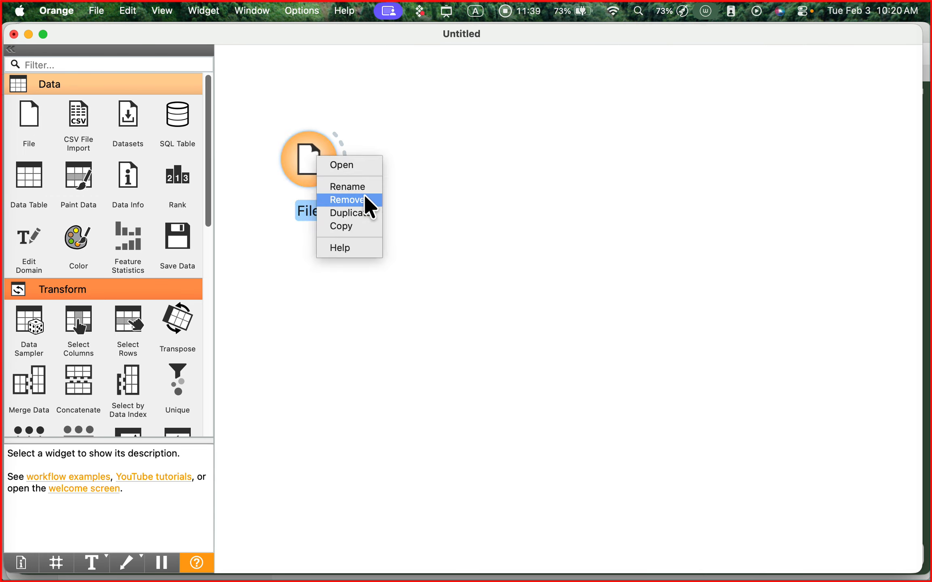
click(366, 198)
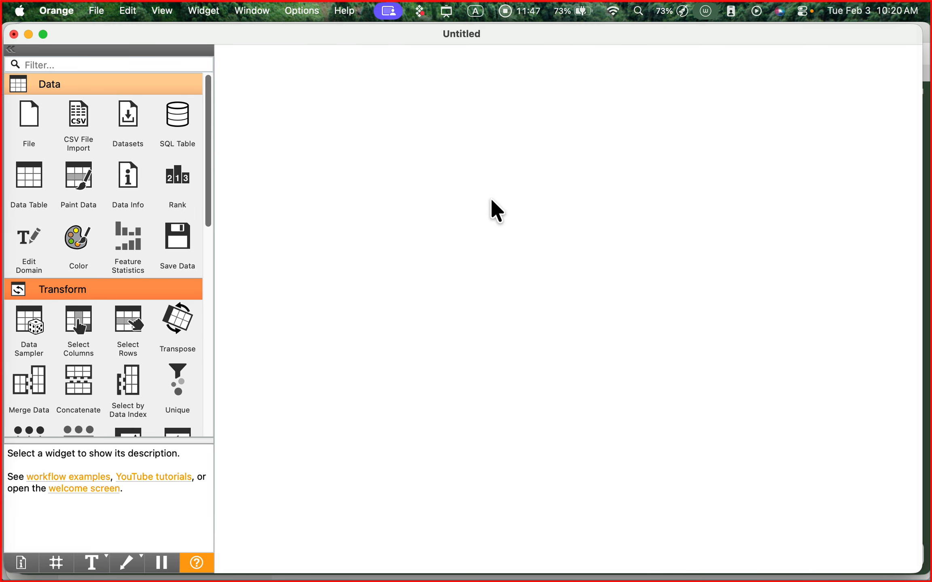
- Handwrite "Widgets" in red over the empty canvas with the screen annotation pen, and clear the annotation
key(ctrl+a)
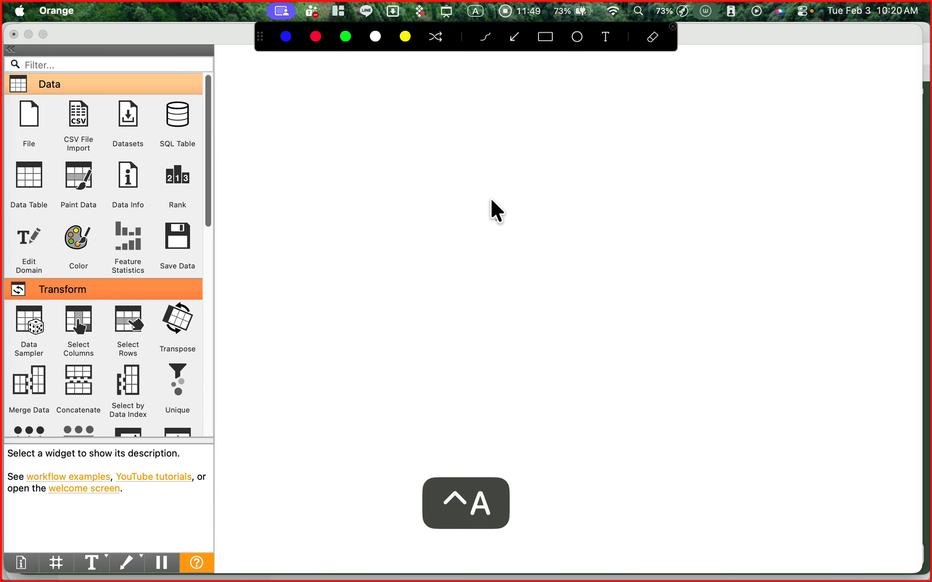
click(486, 40)
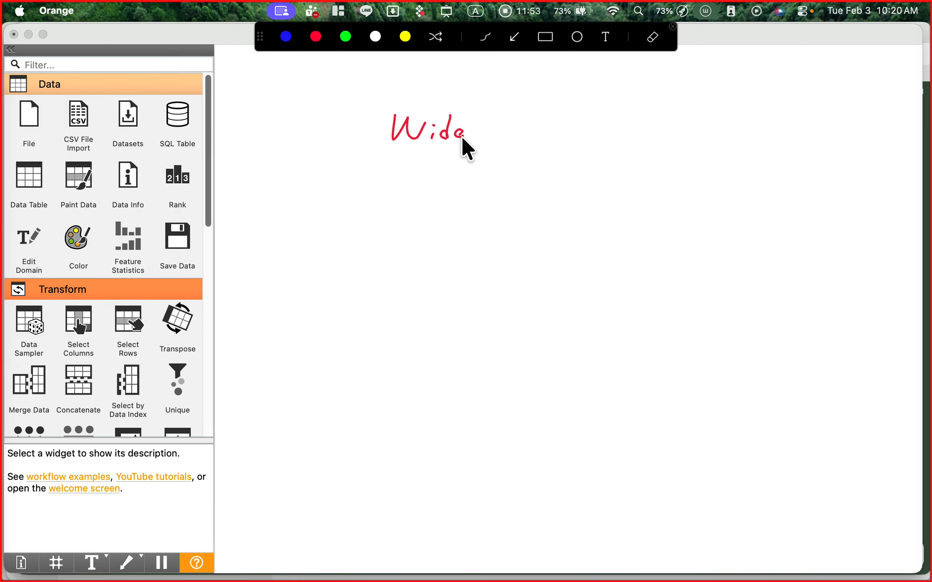
drag(462, 139, 508, 137)
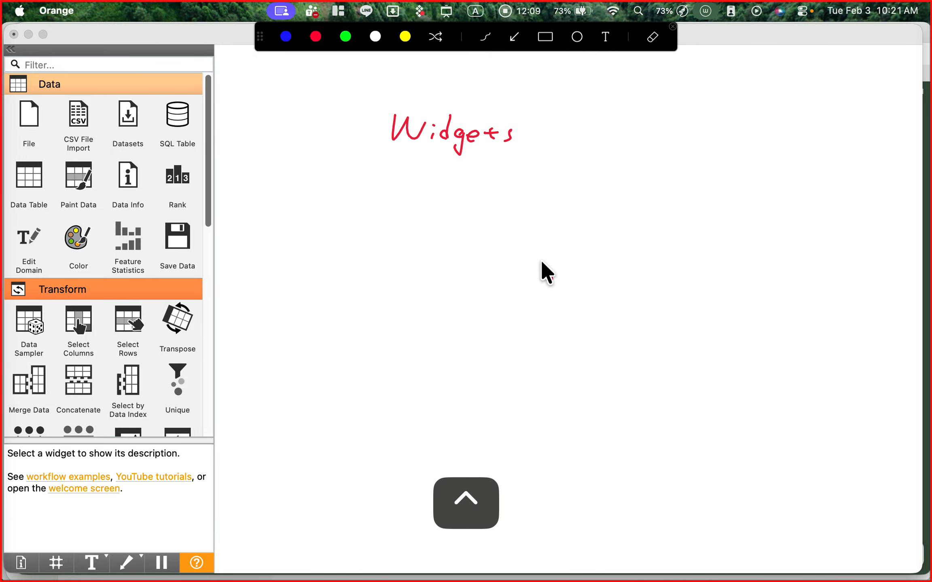
key(ctrl+a)
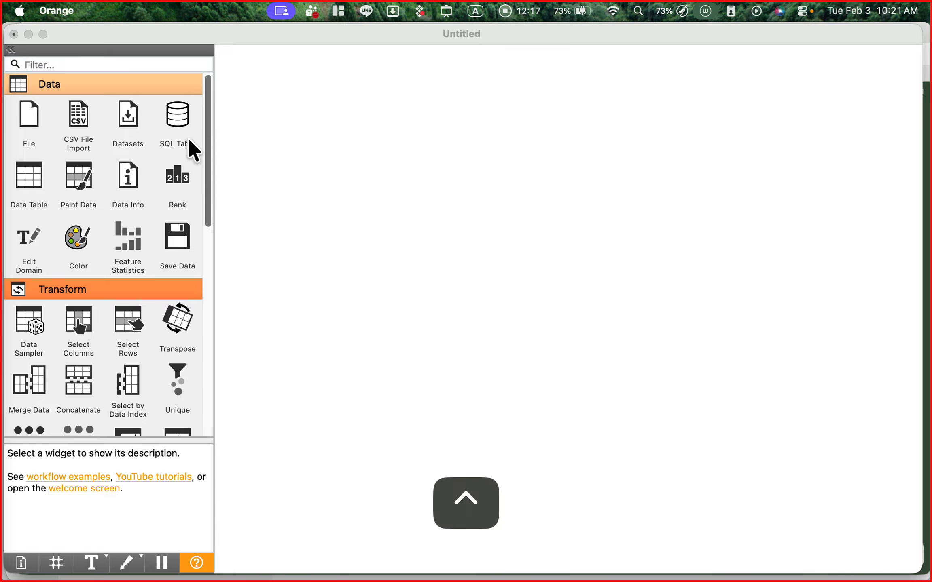
- Draw red annotation arrows pointing to the Data category and its File widget, and clear them
key(ctrl+a)
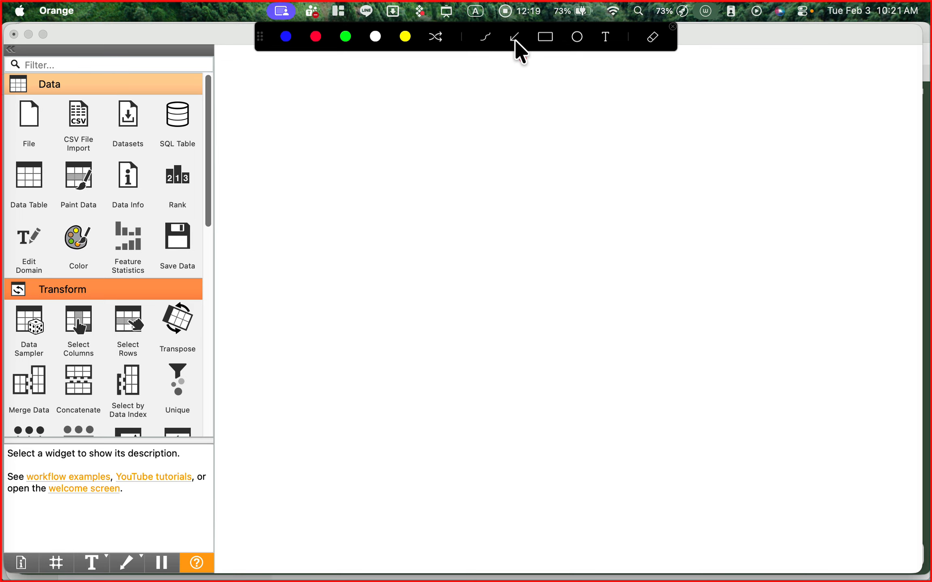
drag(255, 68, 84, 87)
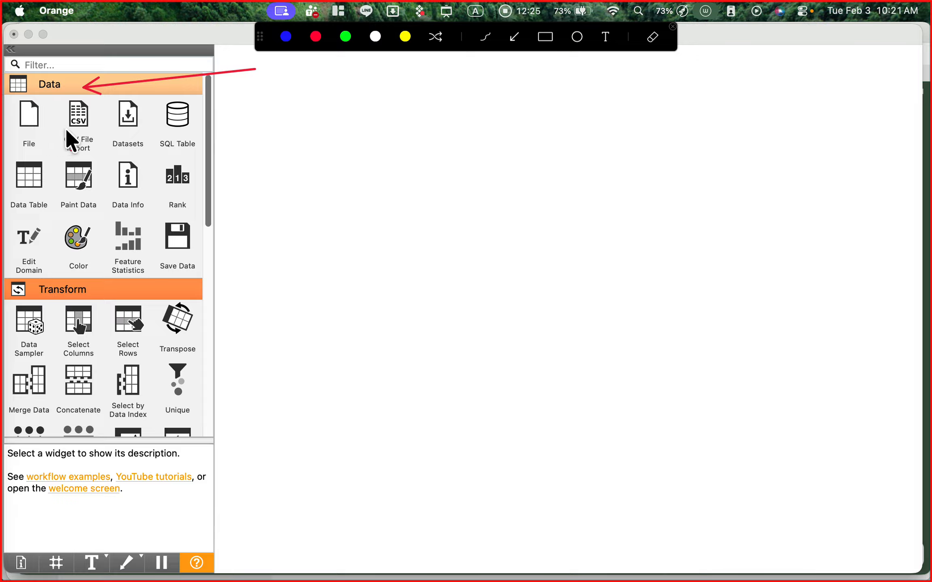
mouse_move(283, 271)
mouse_down()
mouse_move(141, 213)
mouse_move(36, 139)
mouse_up()
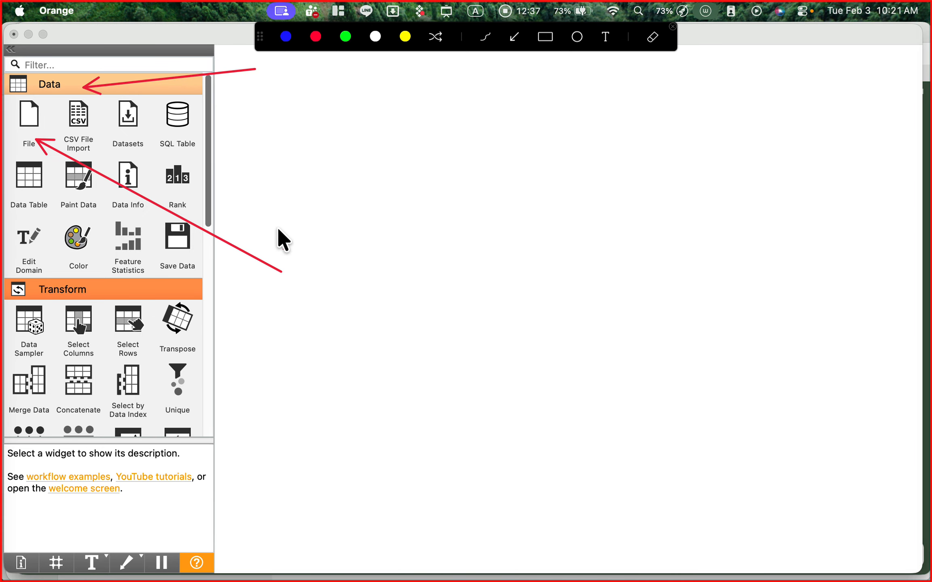
key(ctrl+a)
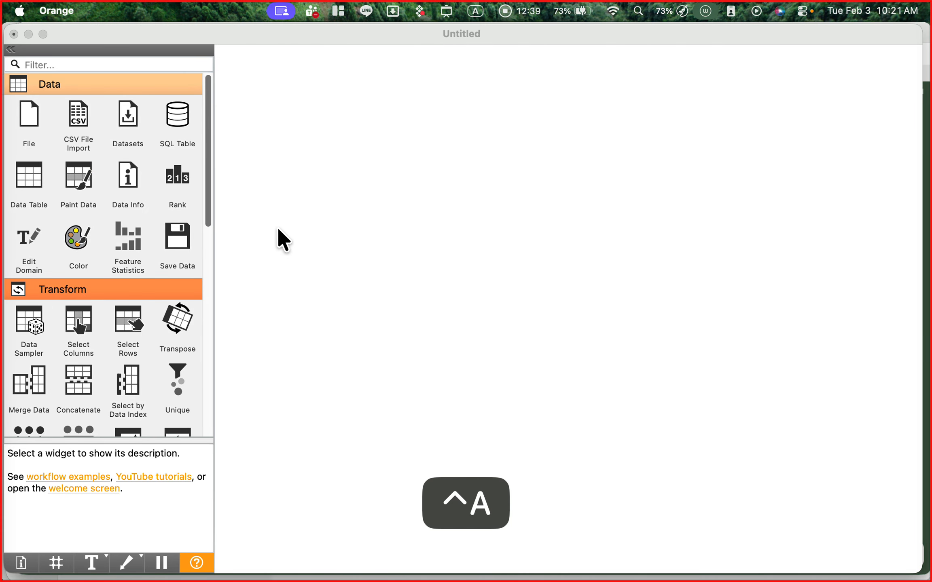
- Add a File widget to the upper-left area of the canvas and open its settings
double_click(31, 121)
drag(370, 210, 308, 152)
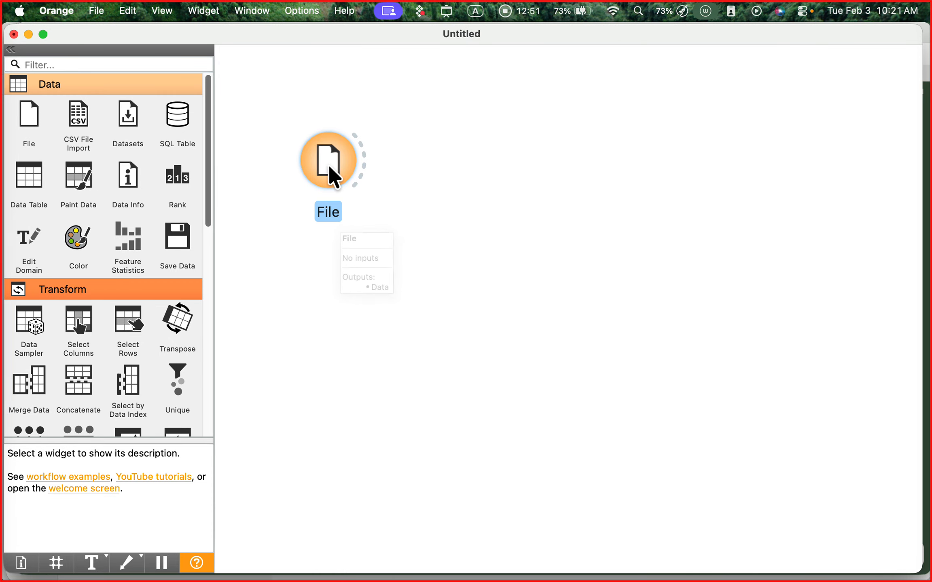
double_click(329, 164)
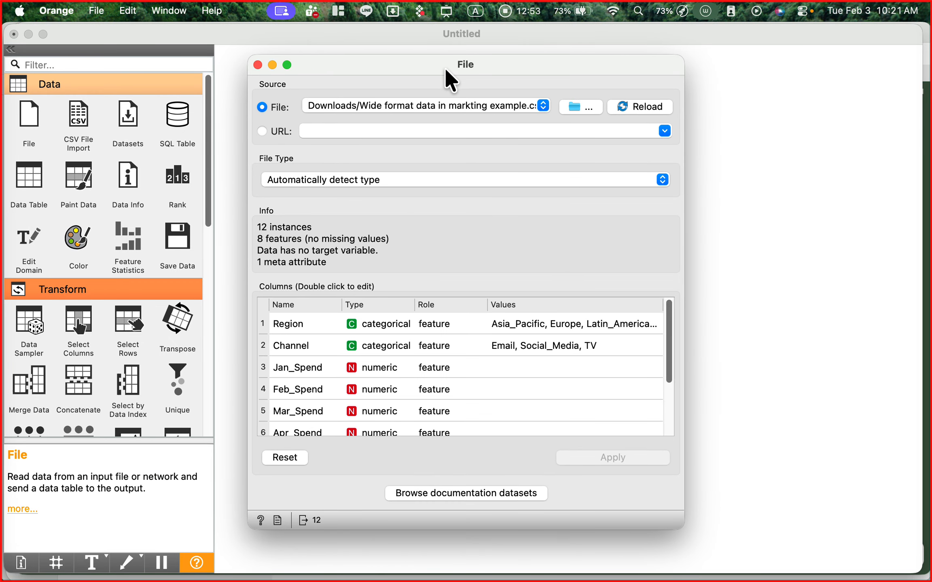
- Move the File window beside the File widget, draw red annotation arrows to its file source and browse button, and clear them
drag(446, 70, 553, 83)
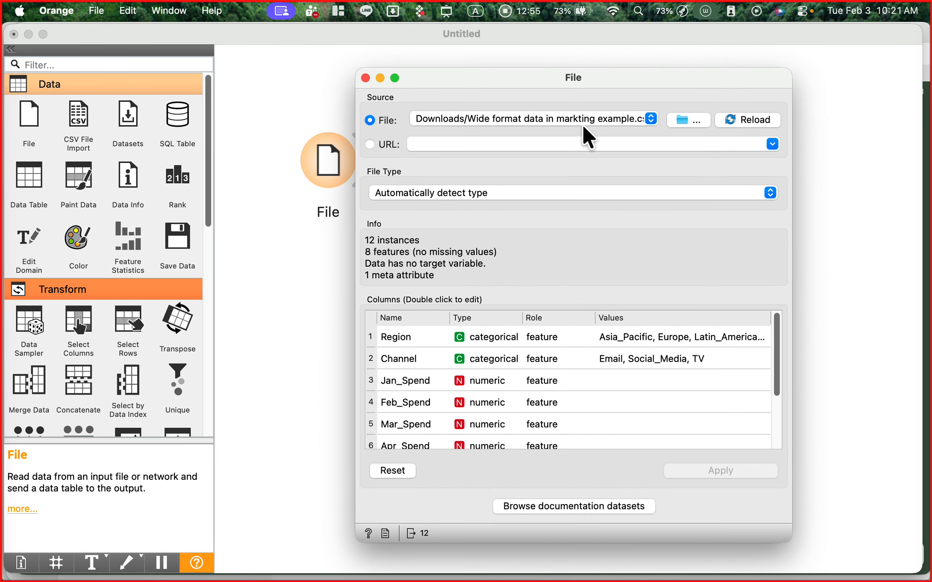
click(636, 513)
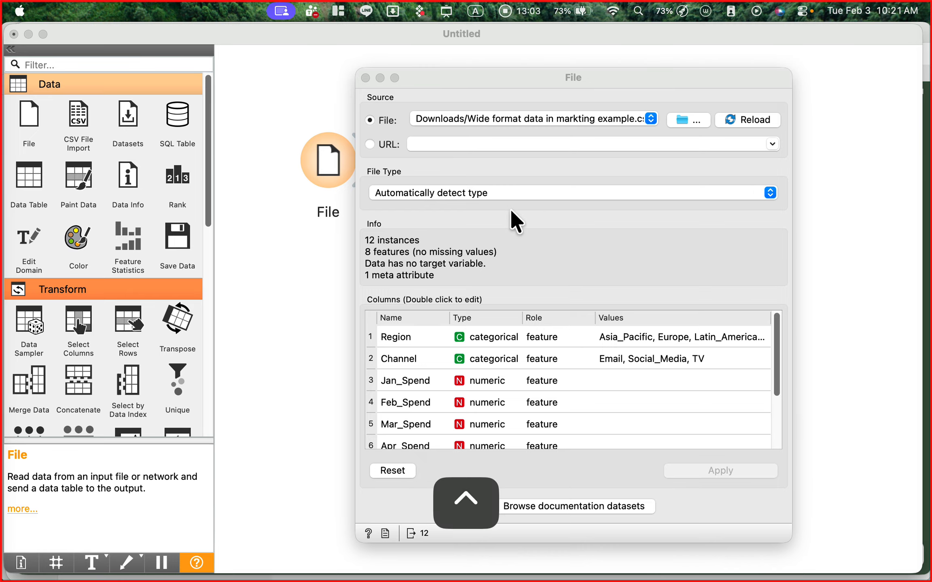
key(ctrl+a)
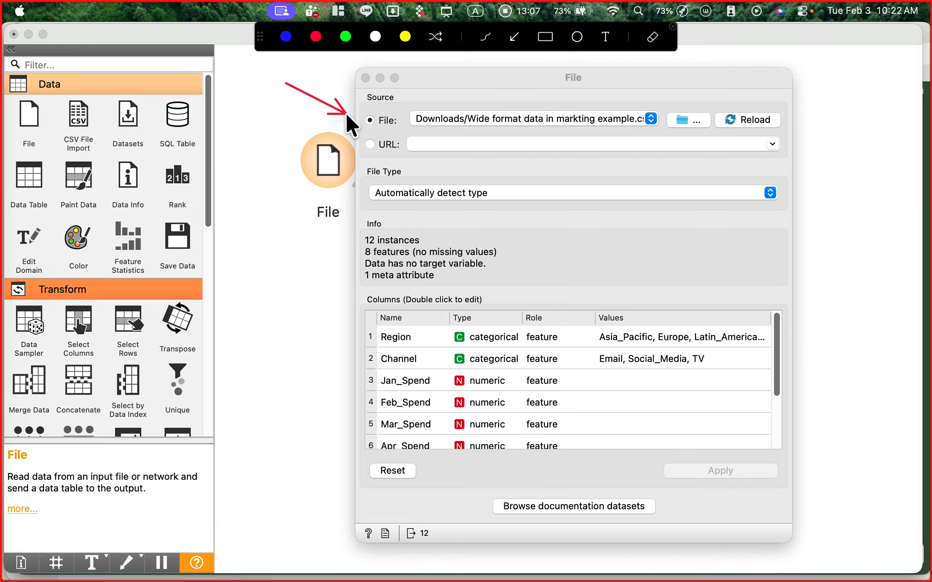
drag(346, 113, 352, 115)
drag(768, 46, 707, 111)
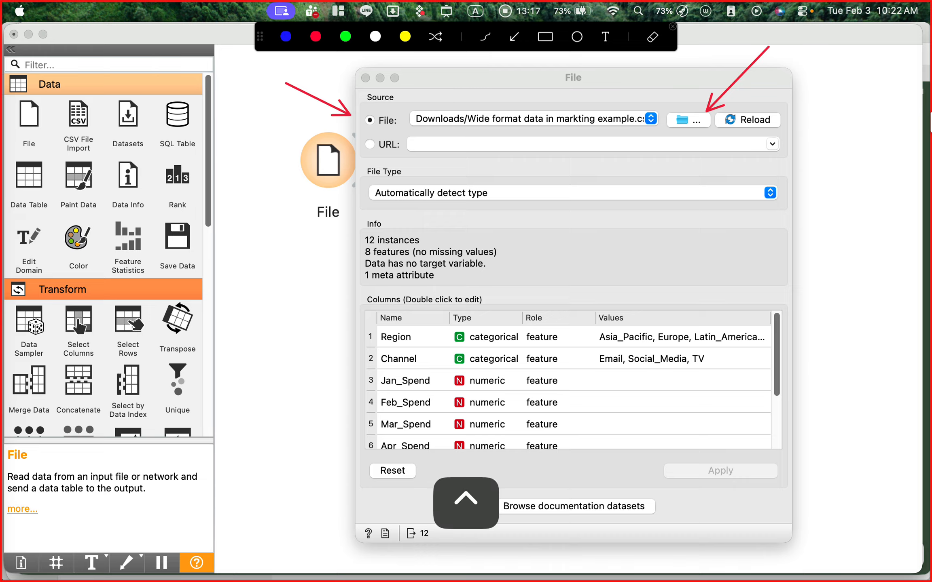
key(ctrl+a)
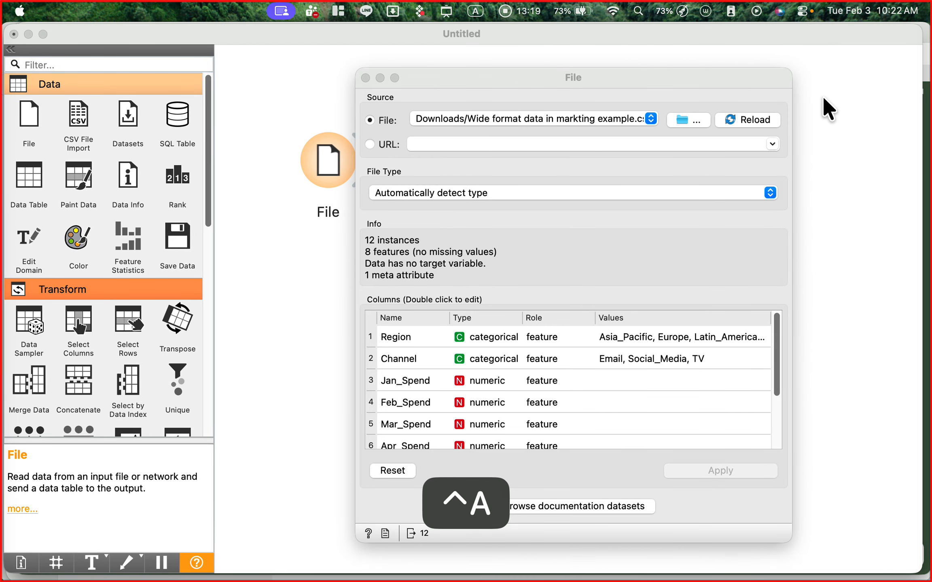
- Load "Wide format data in markting example.csv" from the Downloads folder into the File widget
click(691, 119)
click(690, 120)
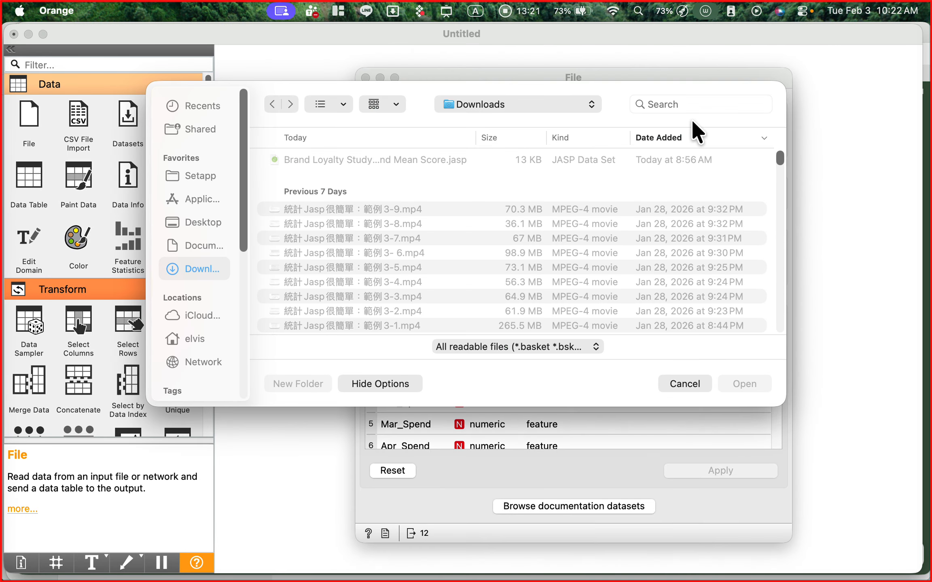
scroll(692, 185, down, 3)
scroll(690, 180, down, 5)
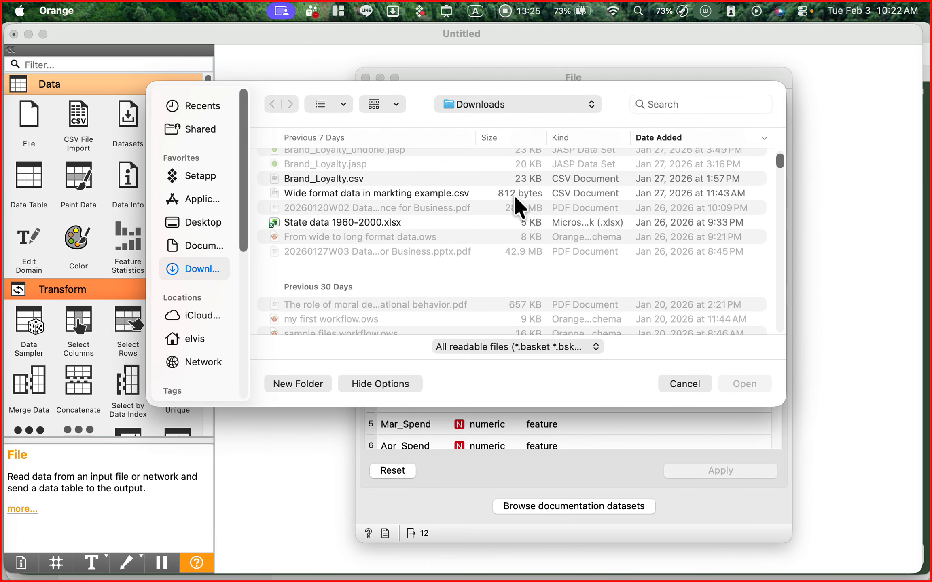
click(467, 193)
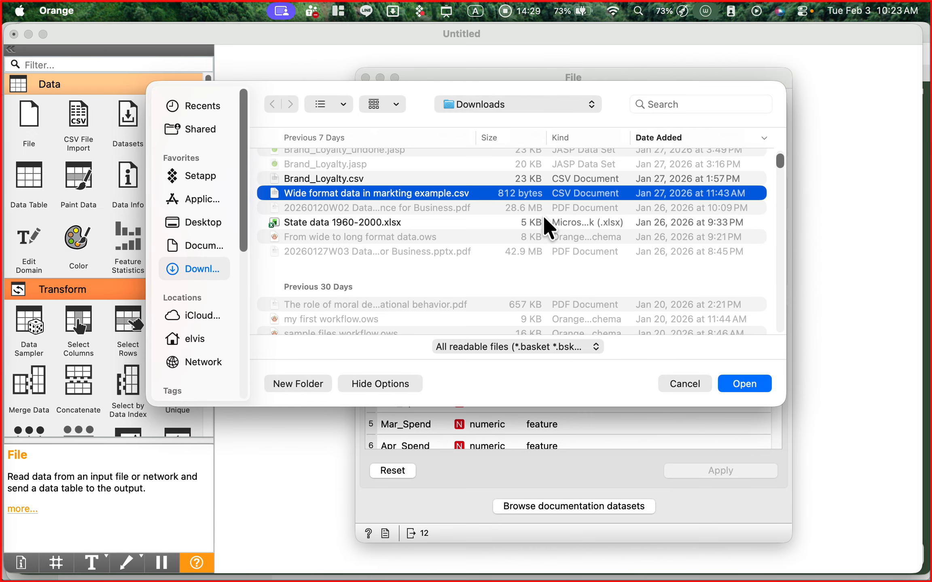
click(751, 382)
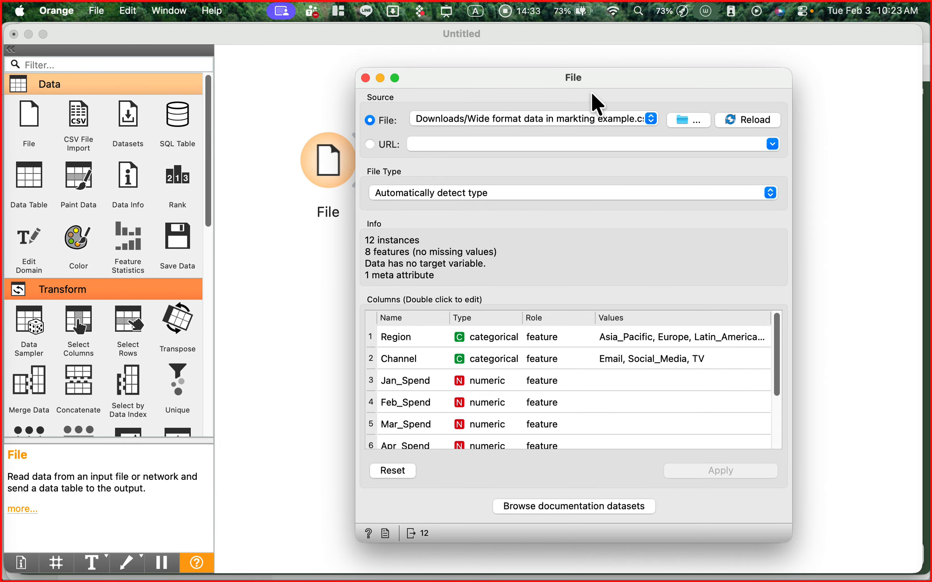
- Reposition the File window and make it taller to show more rows of the column list
drag(573, 78, 507, 54)
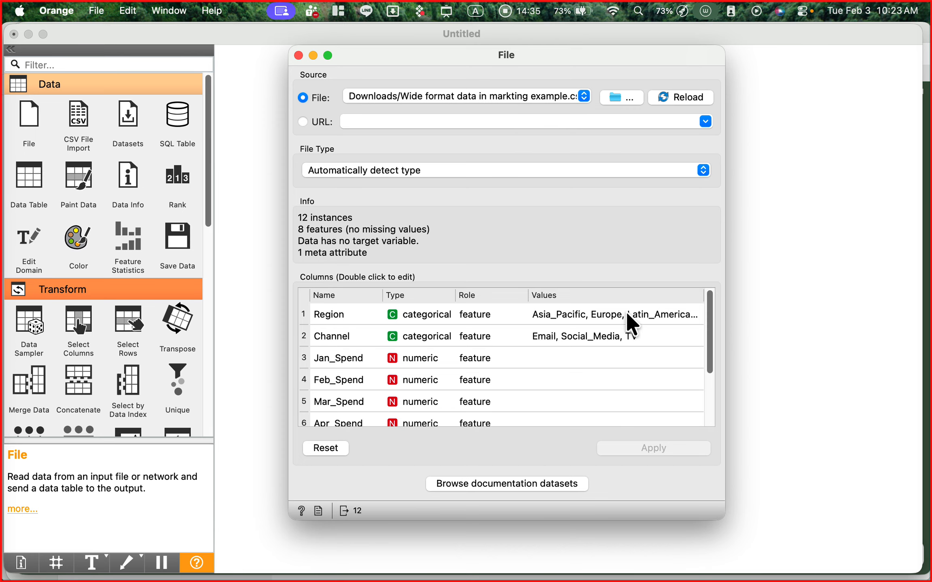
mouse_move(708, 322)
mouse_down()
mouse_move(707, 346)
mouse_move(703, 307)
mouse_up()
drag(674, 523, 680, 571)
- Draw red annotation arrows to the instances and features lines in the Info section, and clear them
key(ctrl+a)
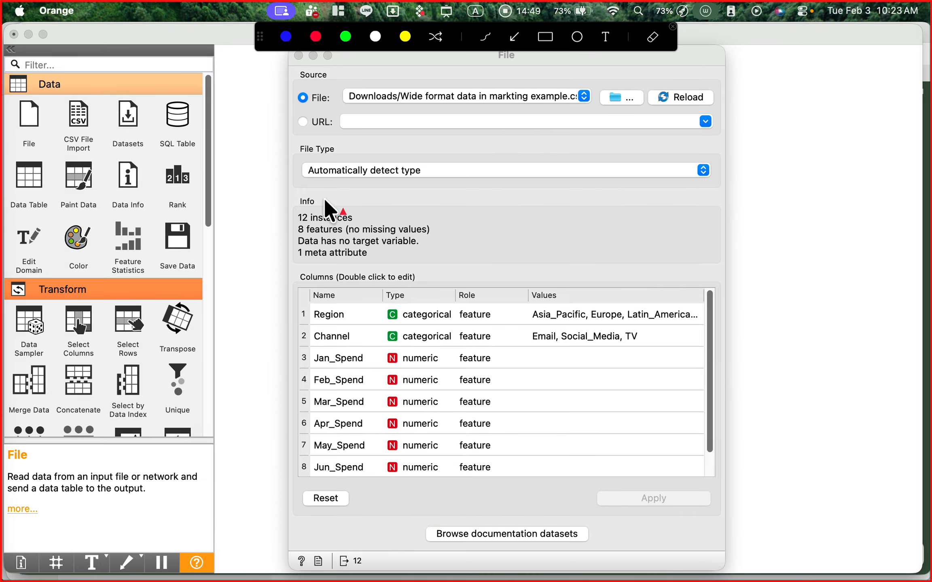
drag(269, 198, 288, 204)
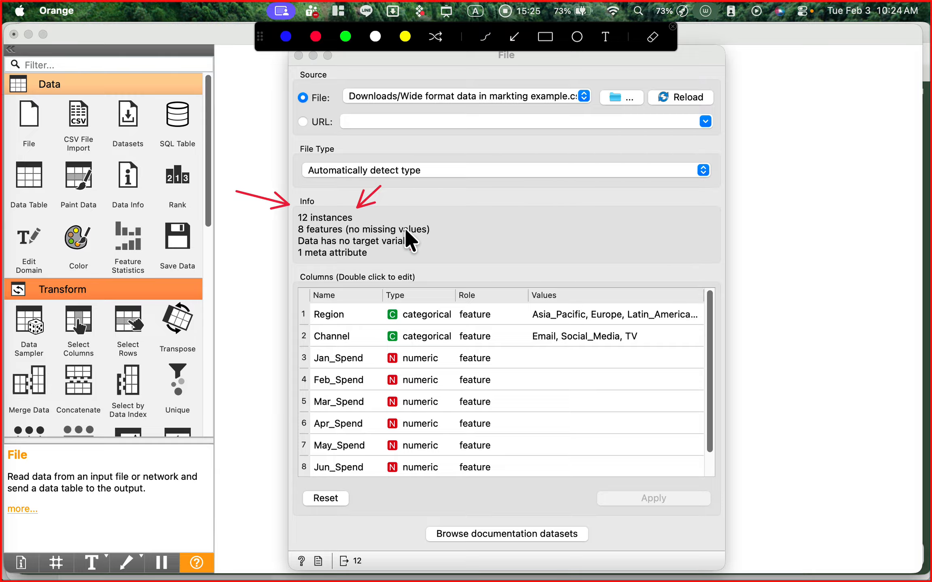
drag(260, 241, 284, 232)
key(ctrl)
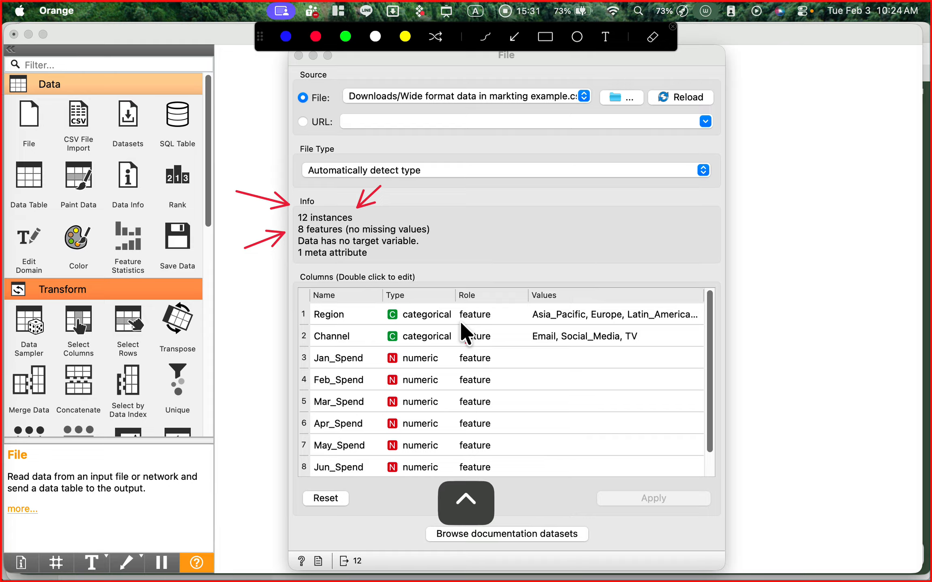
key(ctrl+a)
- Review the column list down to Campaign_ID, draw a red annotation arrow to its meta role, and clear the arrow
scroll(572, 356, down, 1)
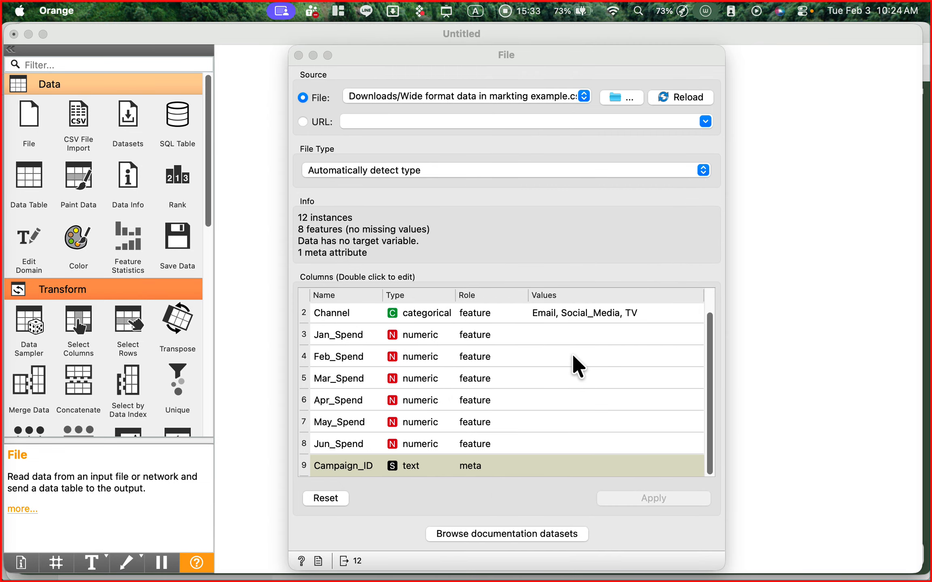
scroll(573, 354, up, 1)
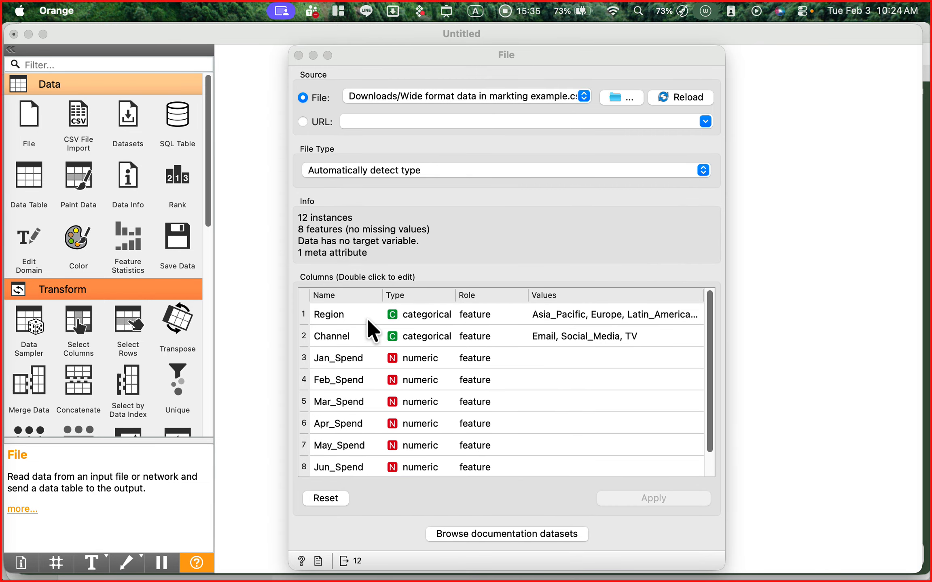
scroll(364, 344, down, 1)
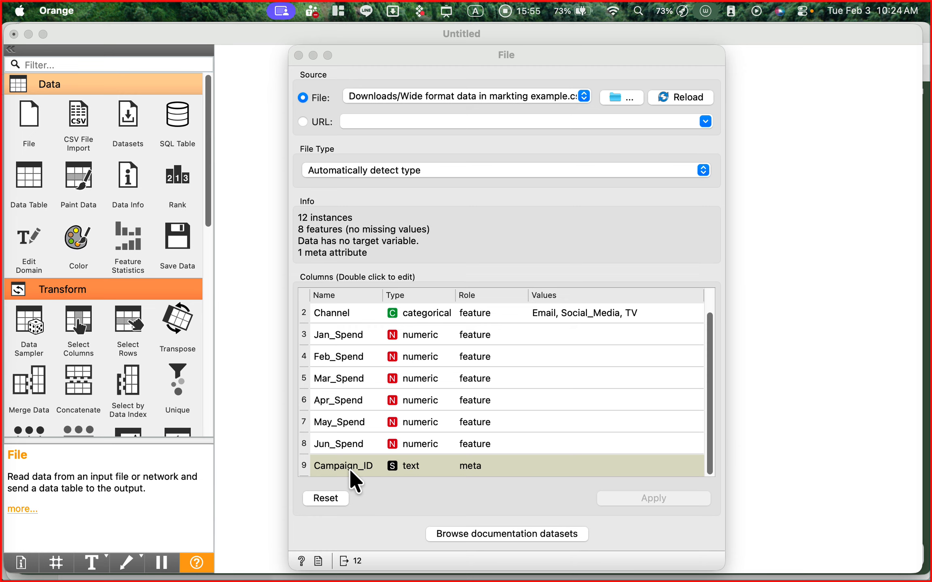
key(ctrl+a)
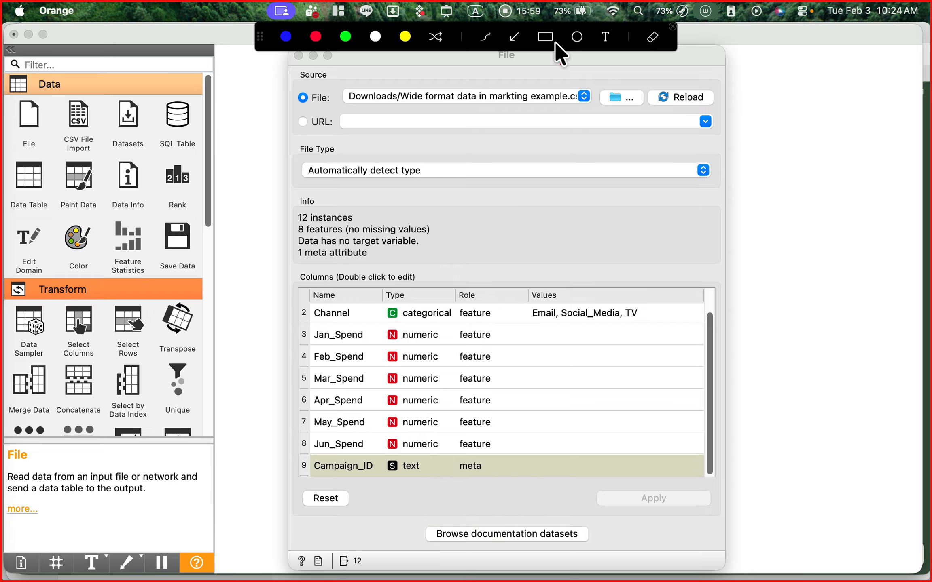
drag(535, 411, 503, 451)
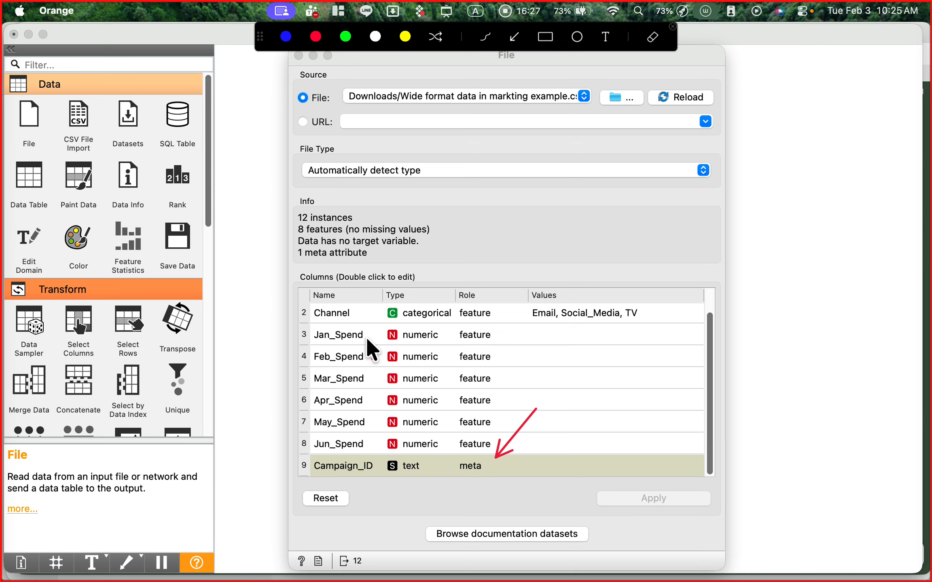
key(ctrl+a)
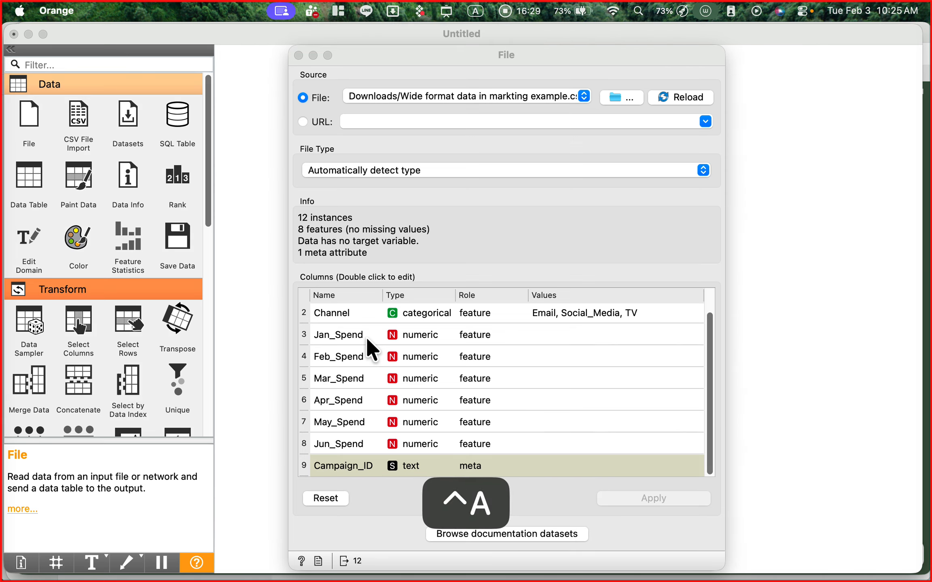
- Draw red annotation arrows to the instances and target variable lines in the Info section, and clear them
key(ctrl+a)
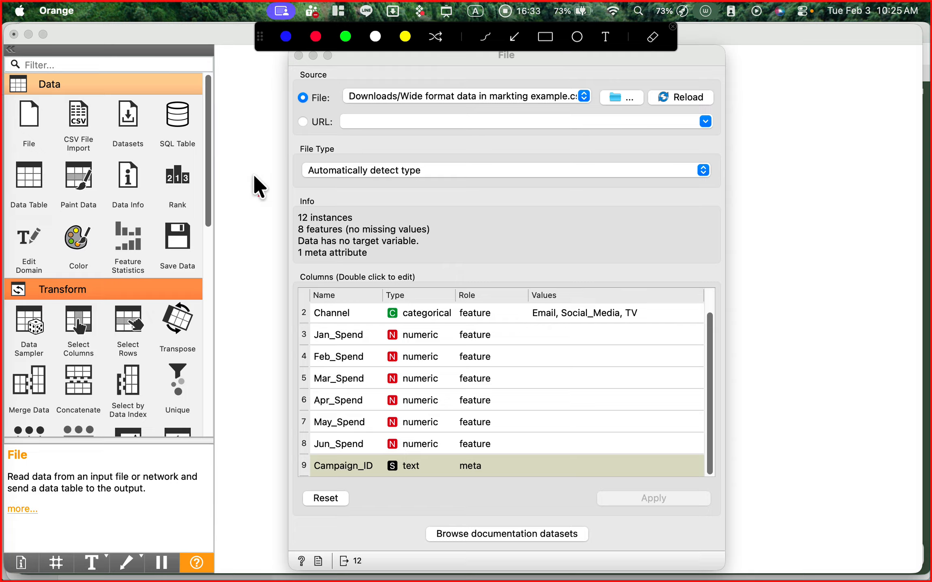
drag(254, 176, 285, 210)
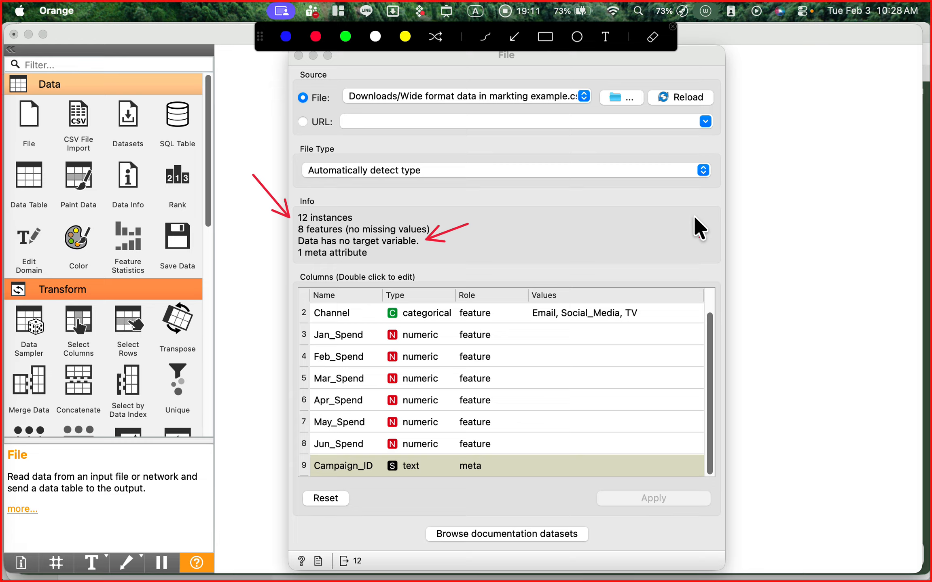
key(ctrl+a)
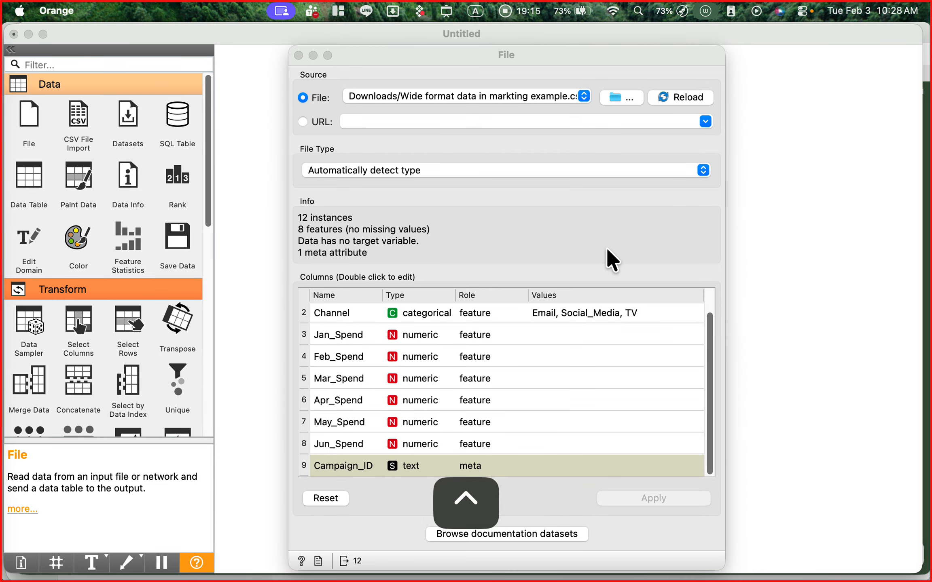
- Draw and clear a red annotation arrow to the Role column, and open the role options of the Channel variable
key(ctrl+a)
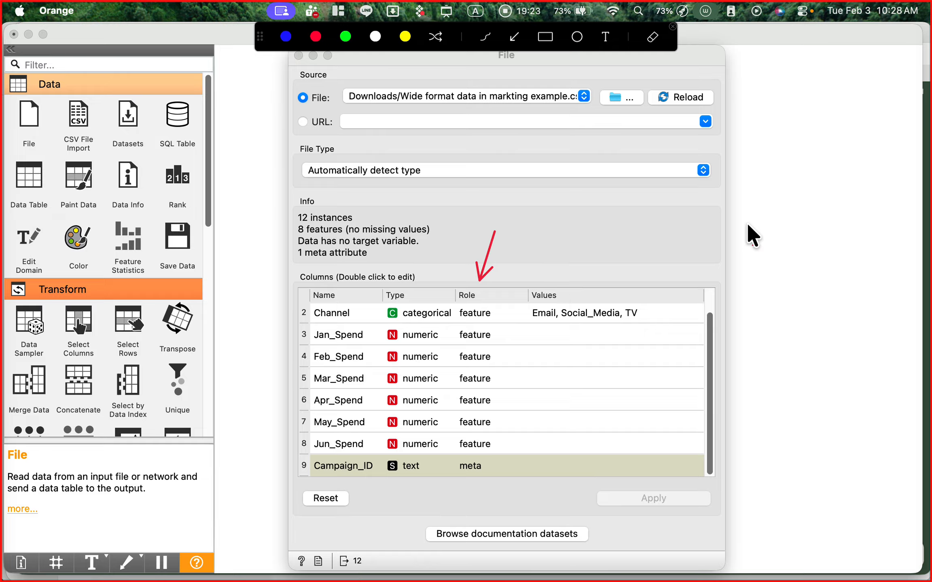
key(ctrl+a)
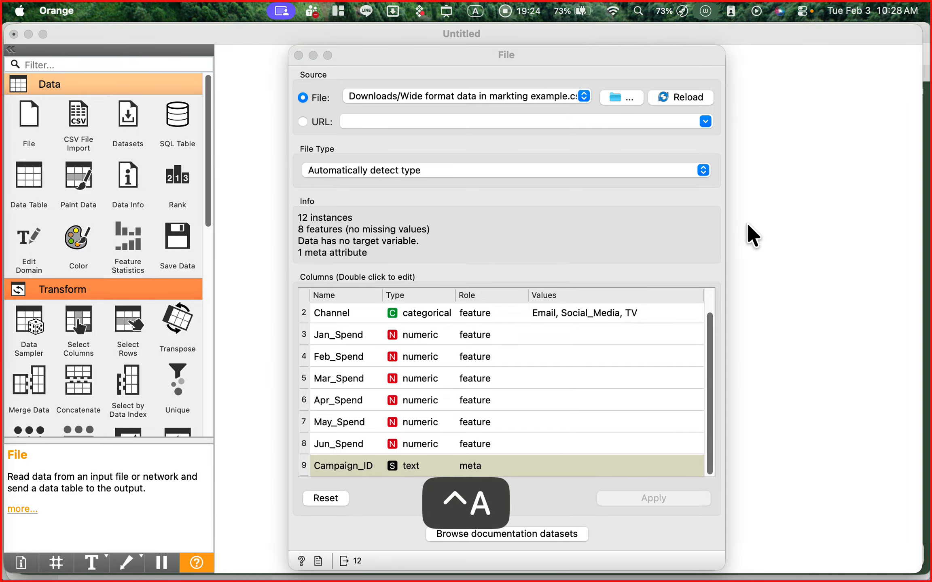
double_click(495, 312)
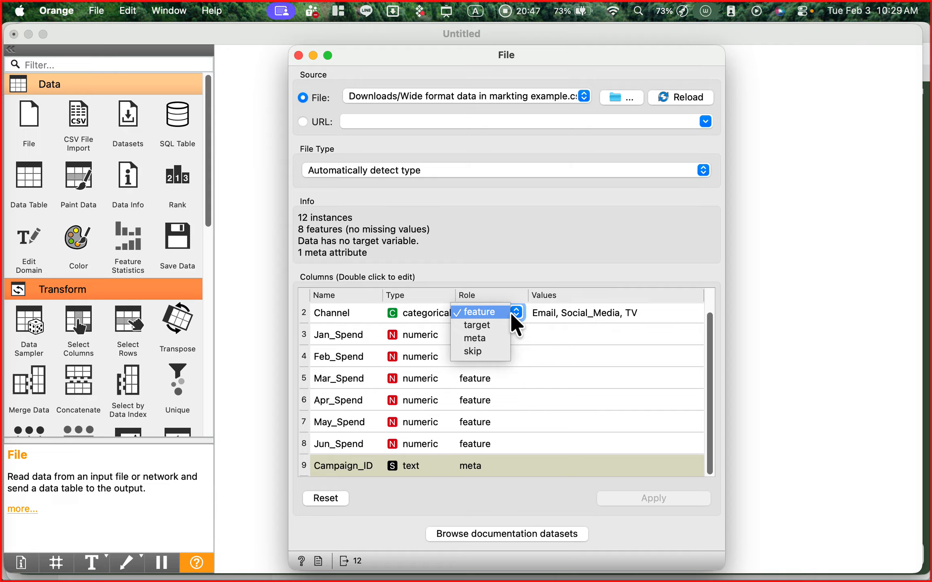
- Draw and clear a red annotation arrow to the Reload button, and close the File widget's settings
key(ctrl+a)
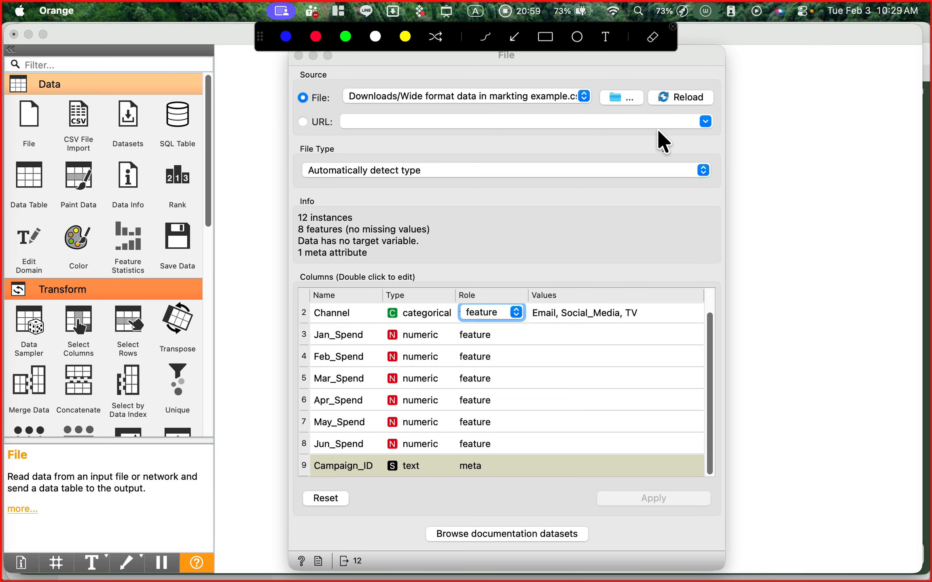
drag(679, 63, 667, 99)
key(ctrl+a)
drag(610, 53, 605, 64)
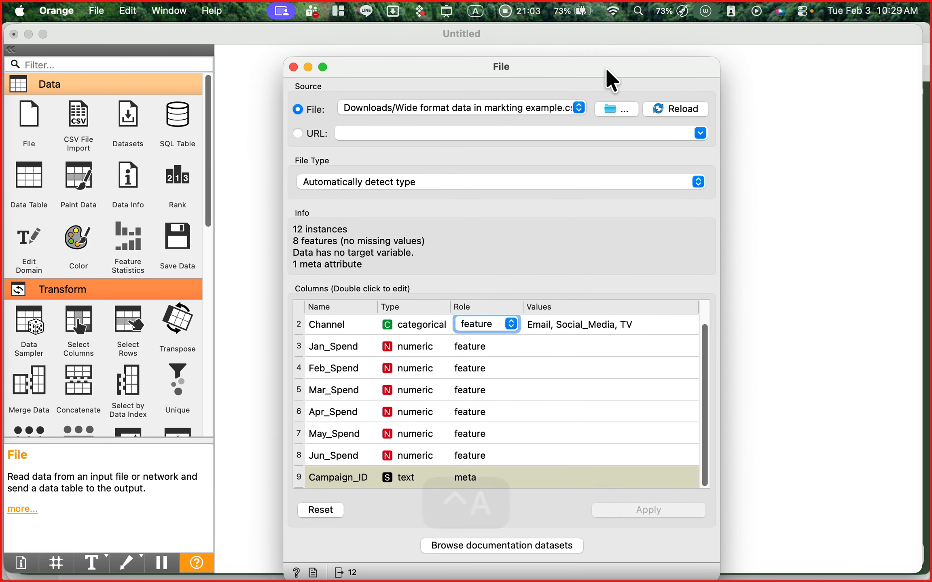
click(293, 67)
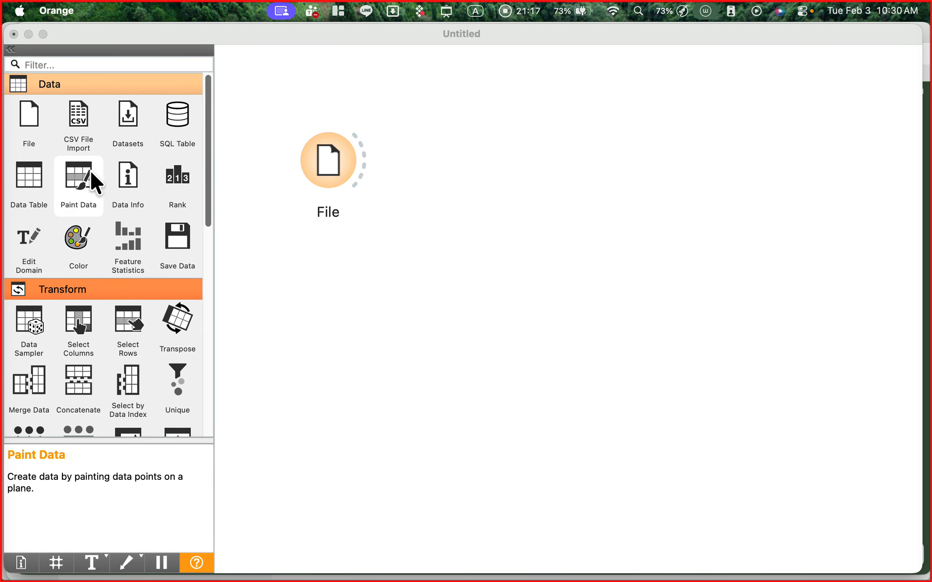
- Draw a red annotation arrow to the Data Table widget in the Data category, and clear it
key(ctrl+a)
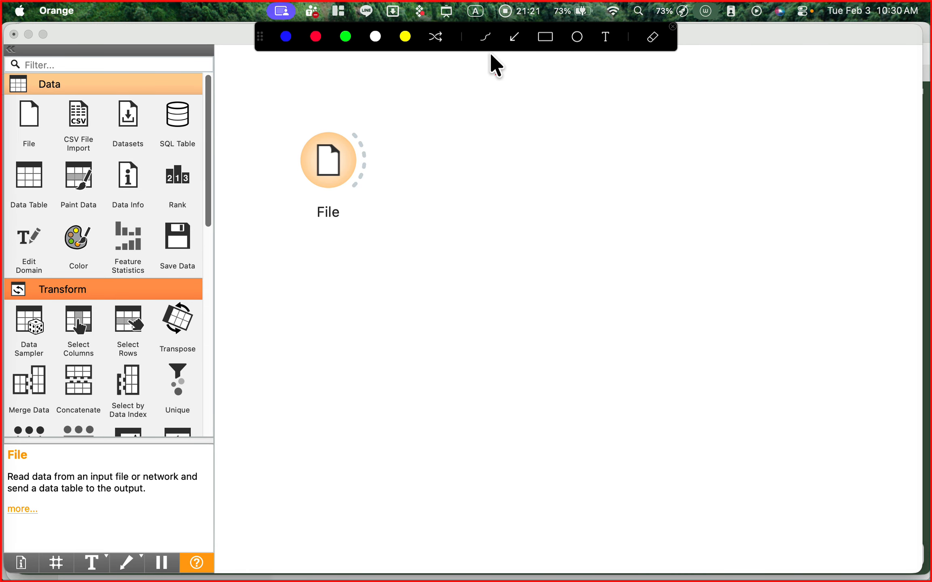
drag(317, 286, 54, 202)
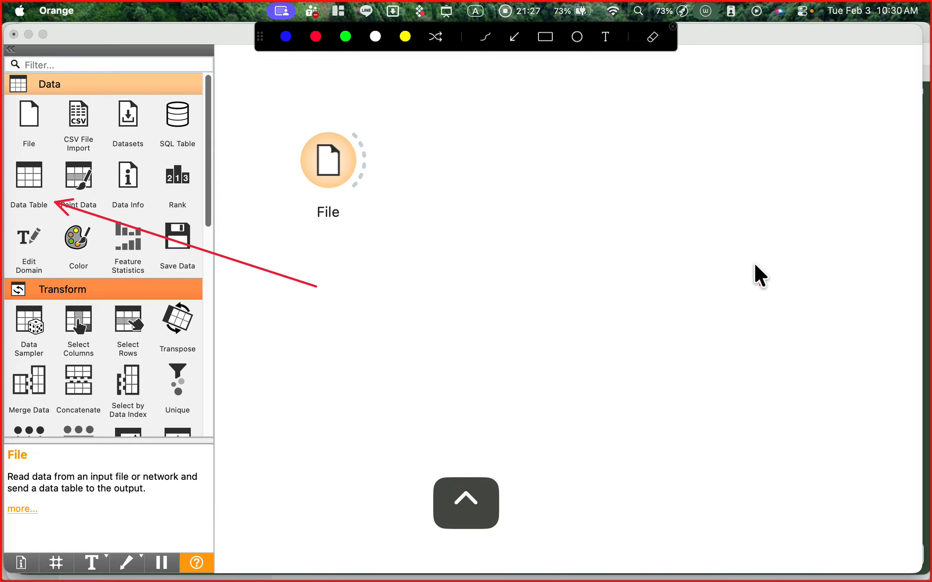
key(ctrl+a)
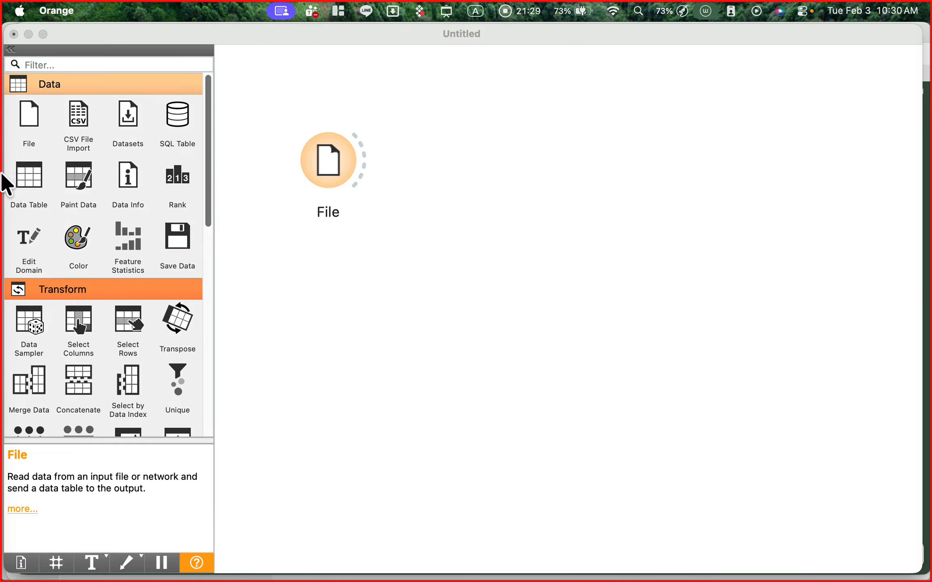
- Add a Data Table widget to the right of the File widget and rename it "Wide data"
click(21, 176)
drag(507, 161, 506, 146)
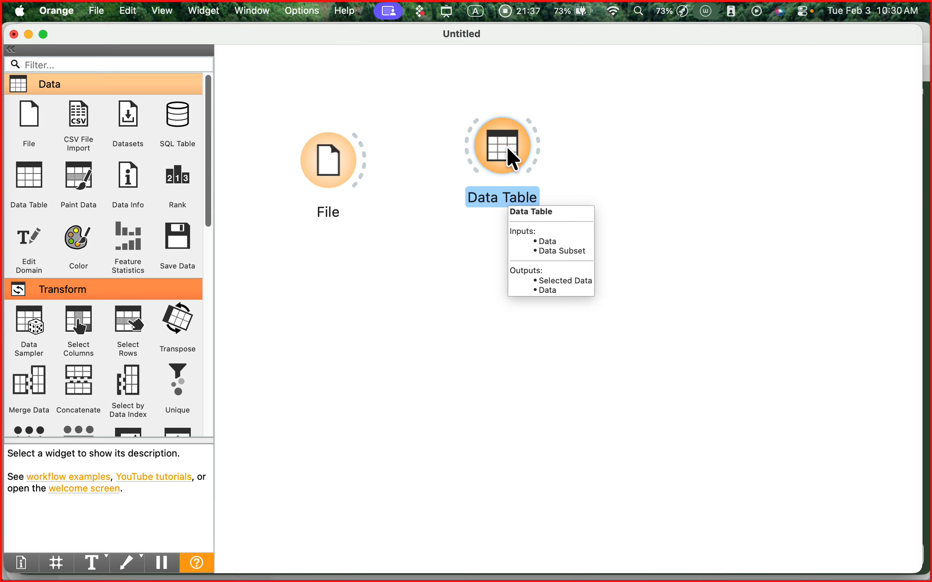
right_click(507, 146)
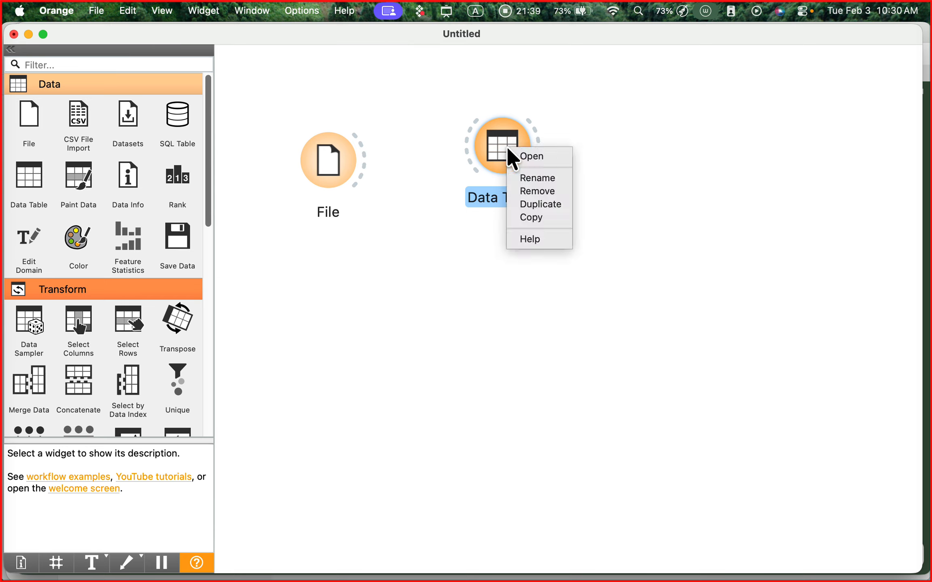
click(550, 179)
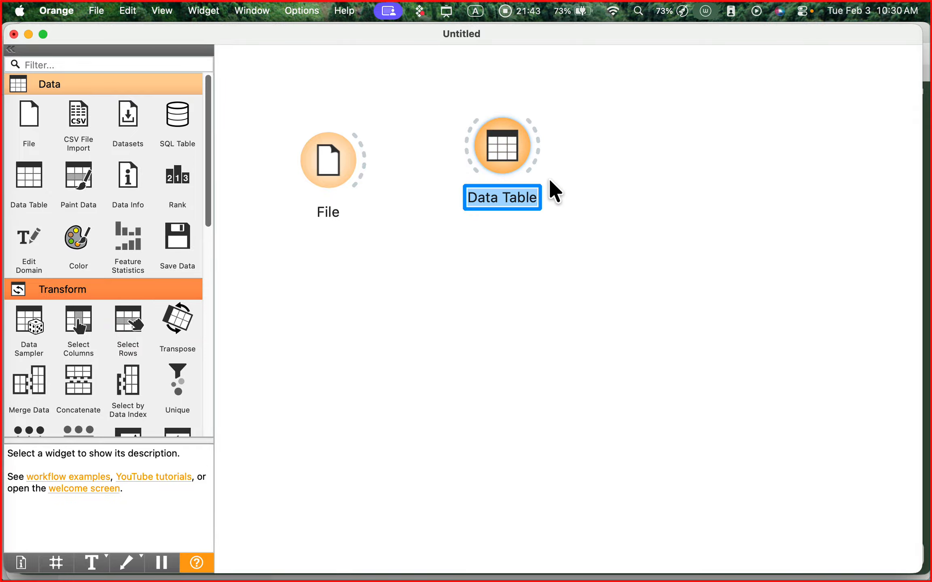
text(W)
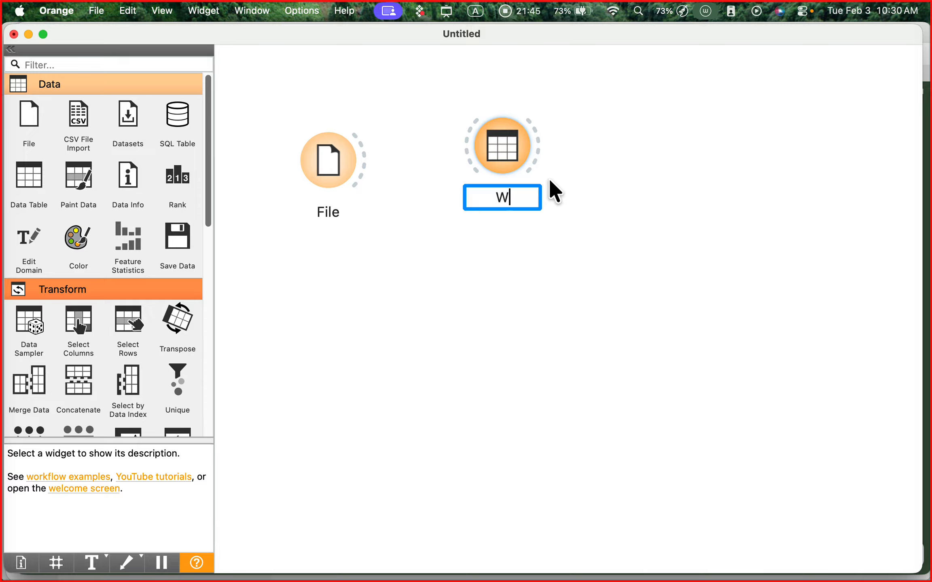
text(idw)
key(BackSpace)
text(e)
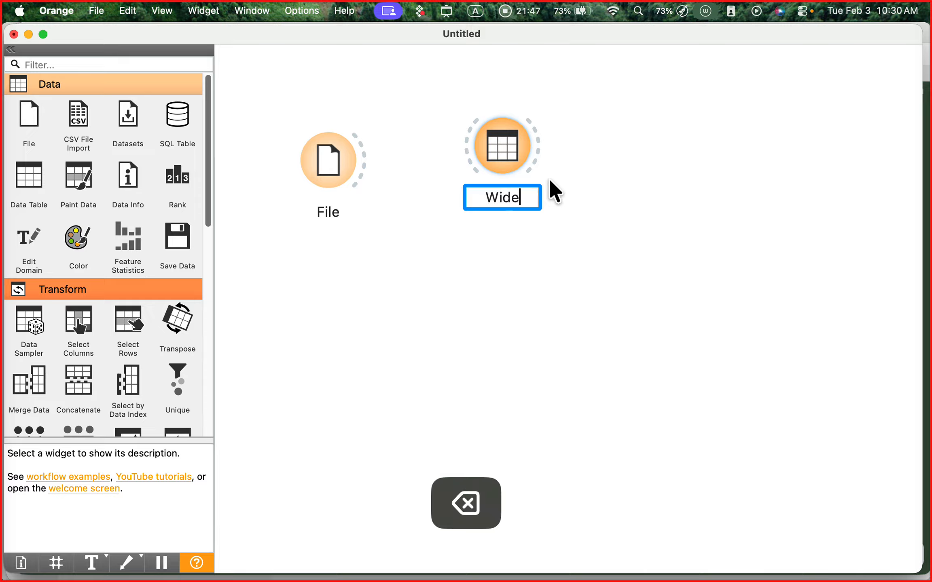
text( data)
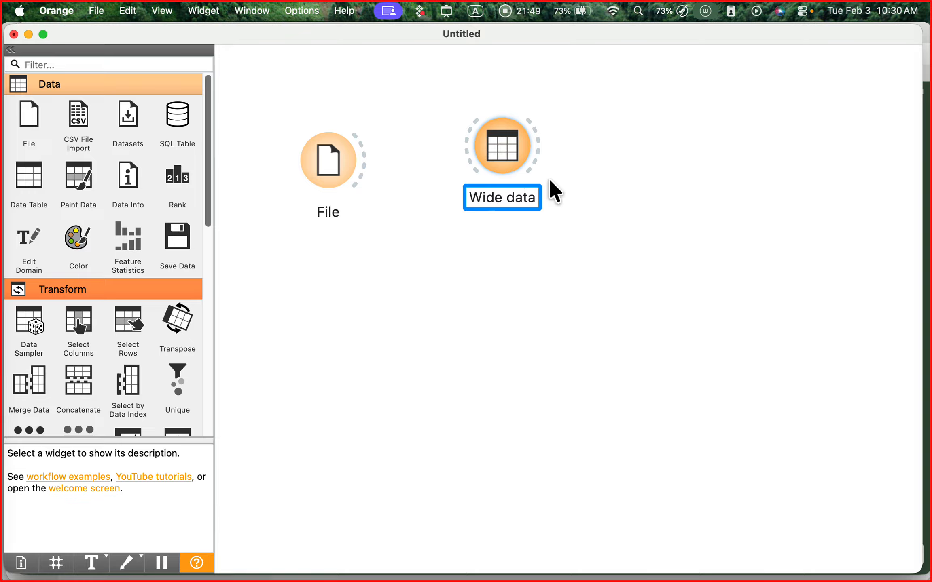
key(Return)
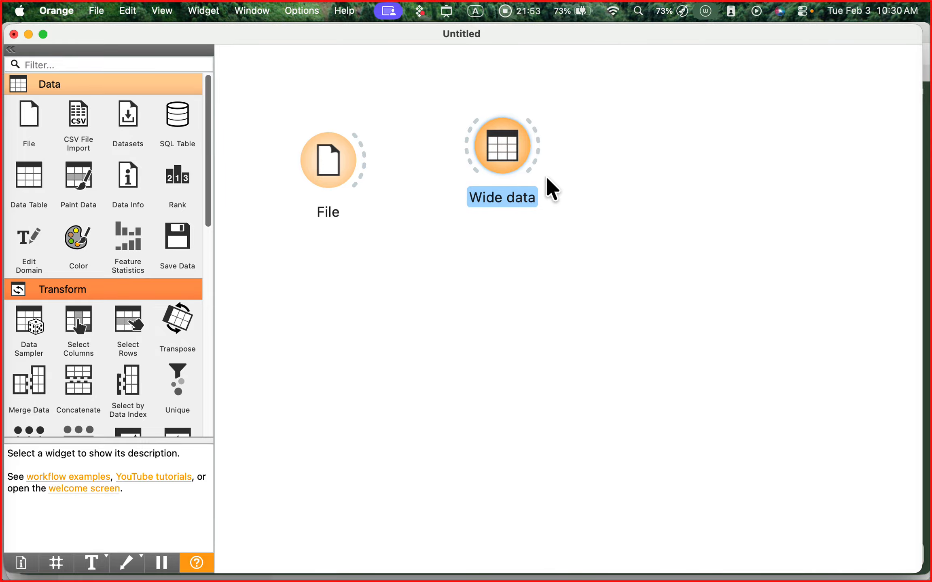
- Move the Wide data widget slightly away from the File widget, then view its table window and close it
drag(501, 144, 536, 154)
double_click(537, 155)
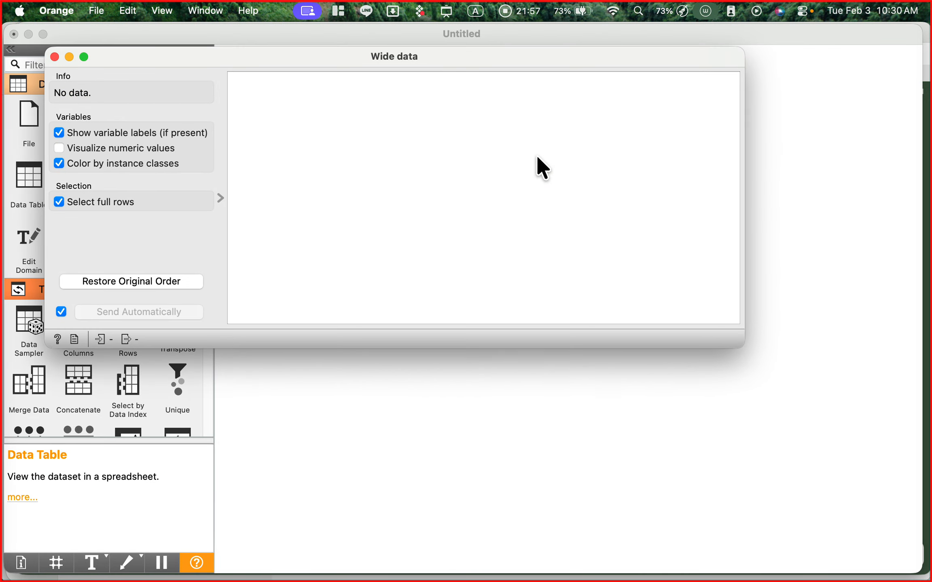
drag(414, 57, 497, 121)
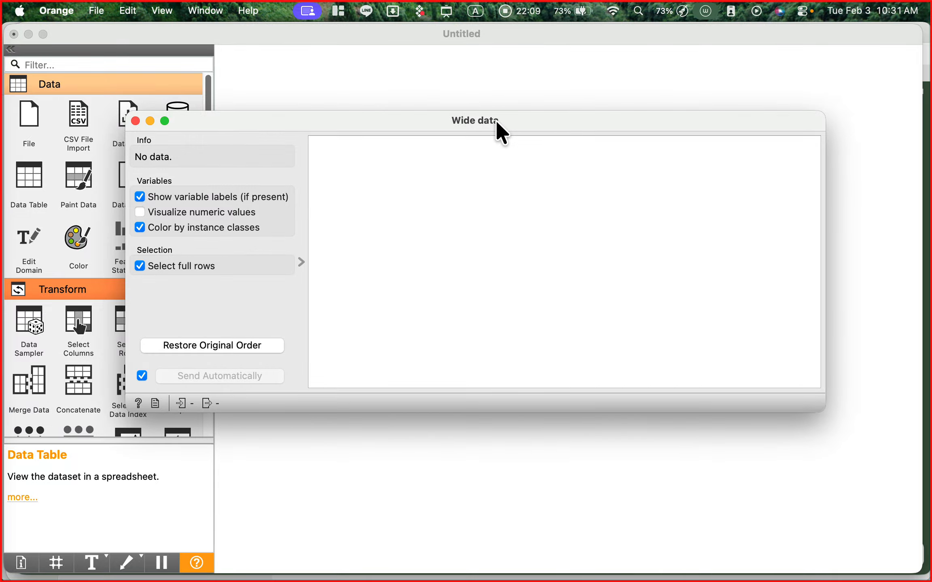
click(135, 122)
- Draw a red annotation arrow from the File widget to the Wide data widget, and clear it
key(ctrl+a)
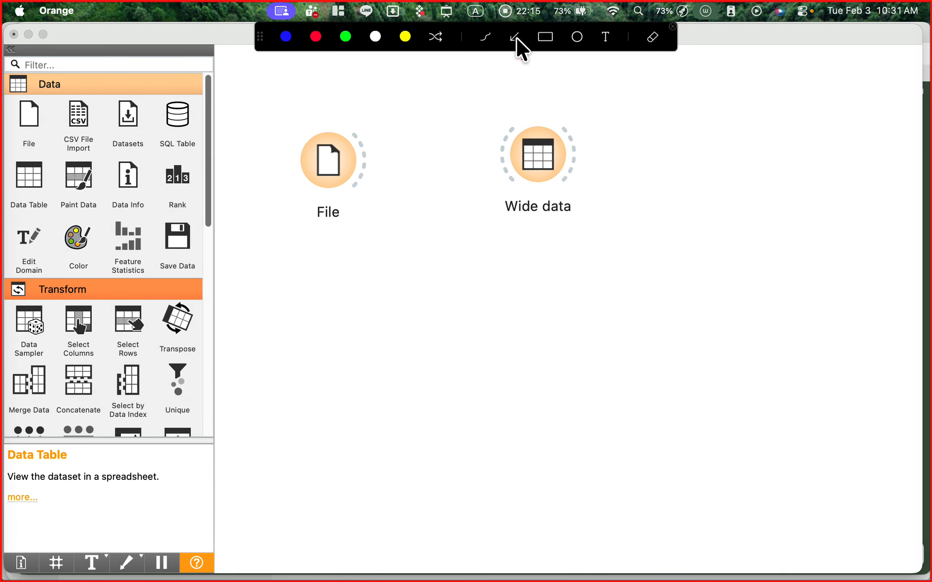
drag(365, 159, 483, 159)
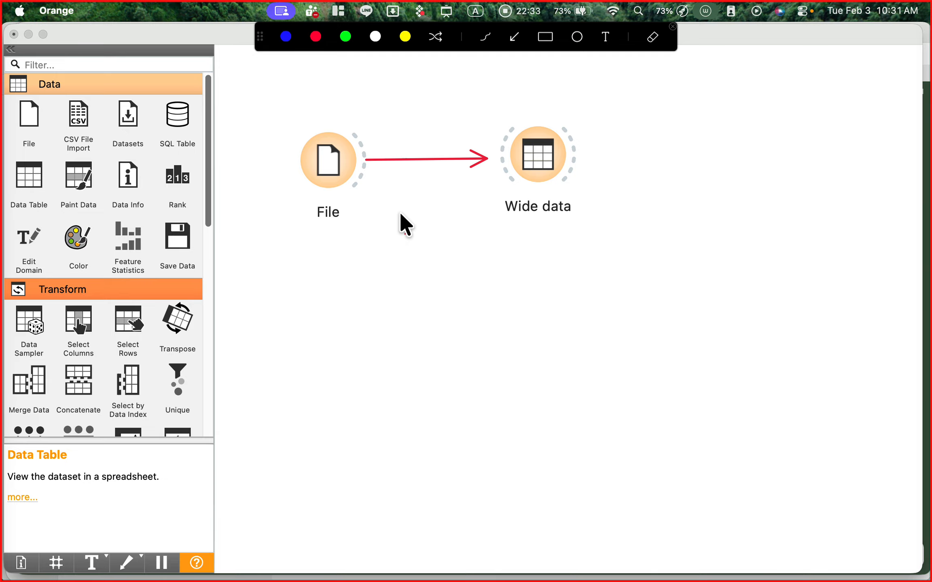
key(ctrl+a)
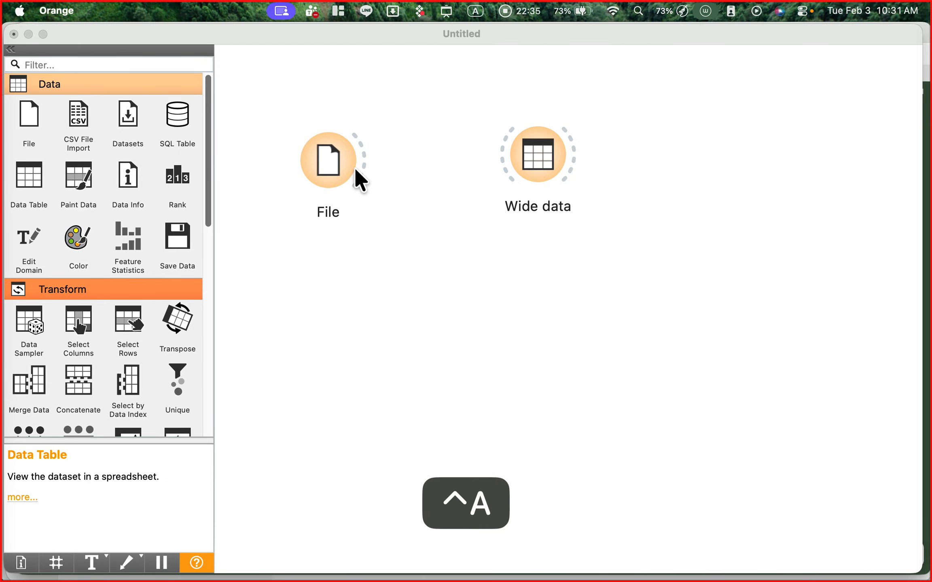
- Link the File widget's output to the input of the Wide data widget
click(365, 162)
drag(365, 162, 365, 162)
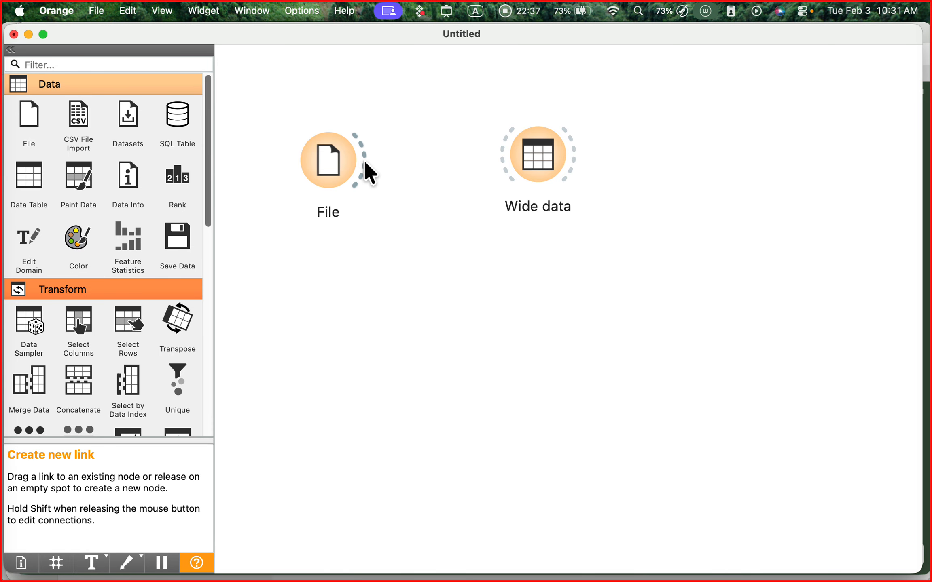
drag(414, 144, 504, 151)
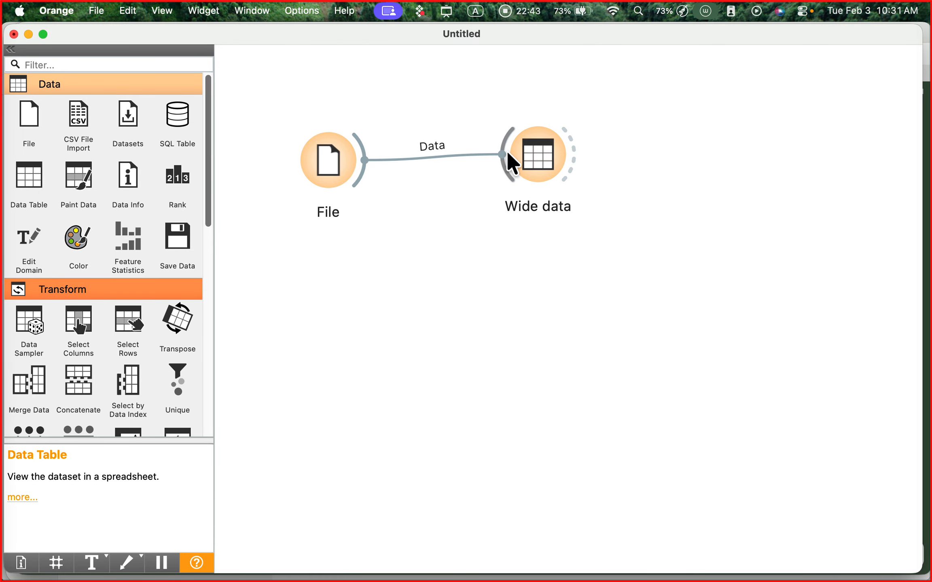
- View the Wide data table with its options area hidden and its window widened to Jun_Spend, and close it
double_click(533, 152)
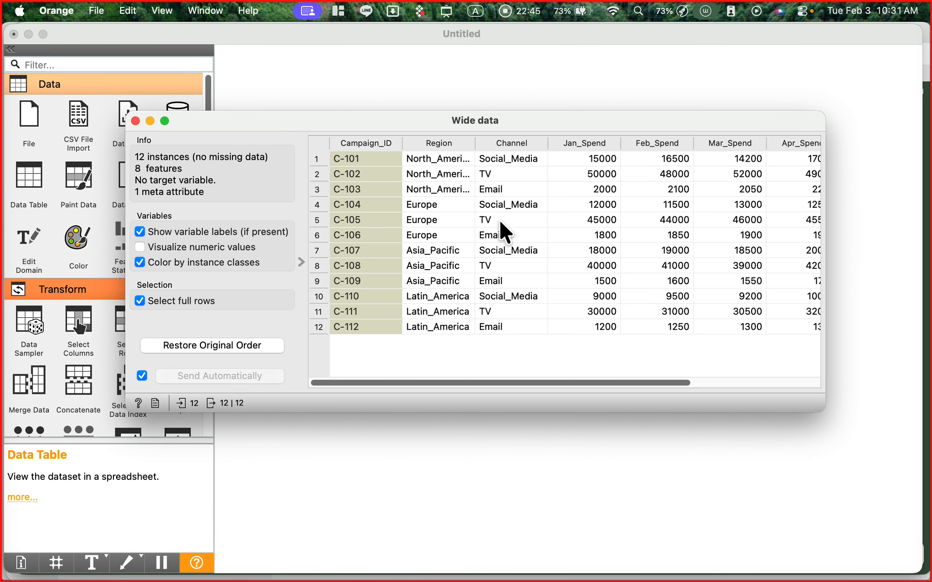
click(301, 262)
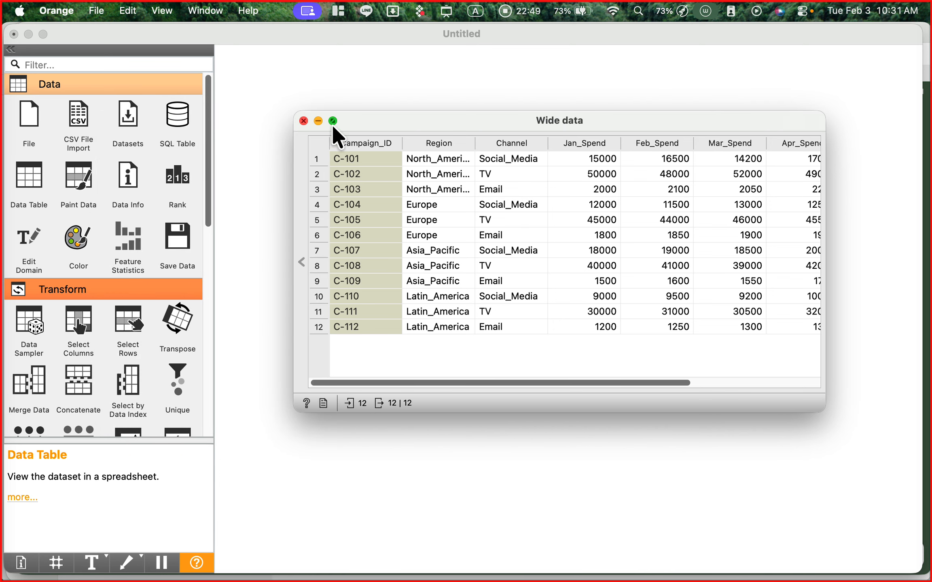
drag(359, 120, 249, 104)
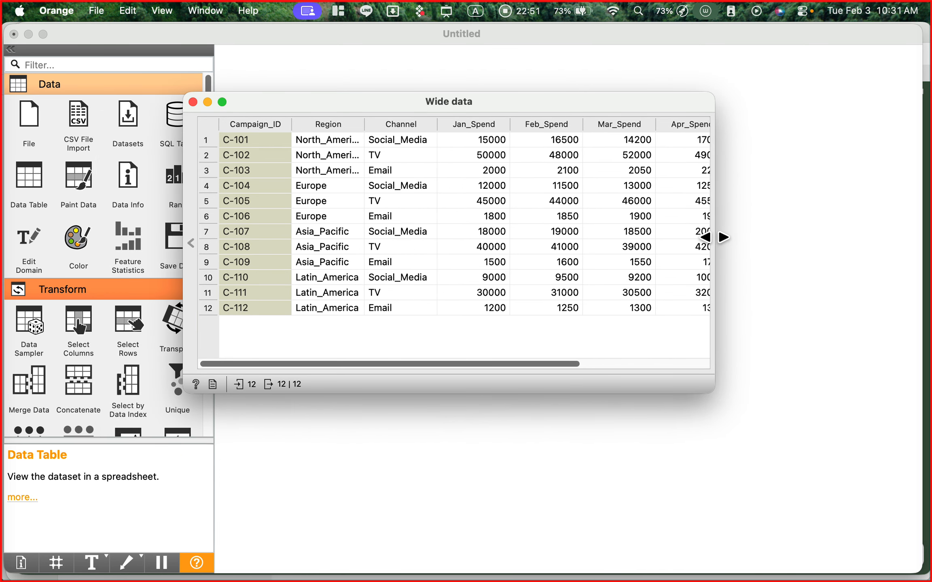
drag(713, 237, 881, 235)
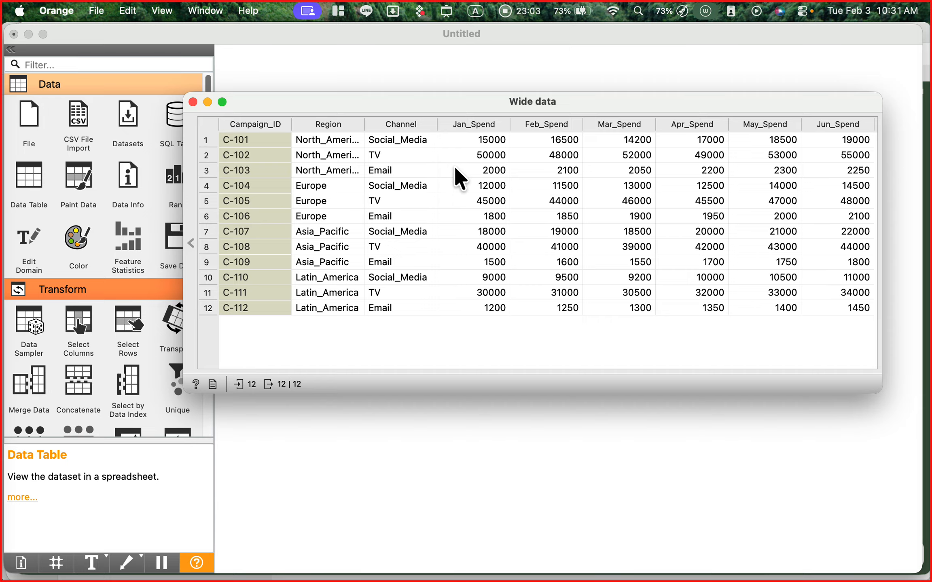
click(192, 102)
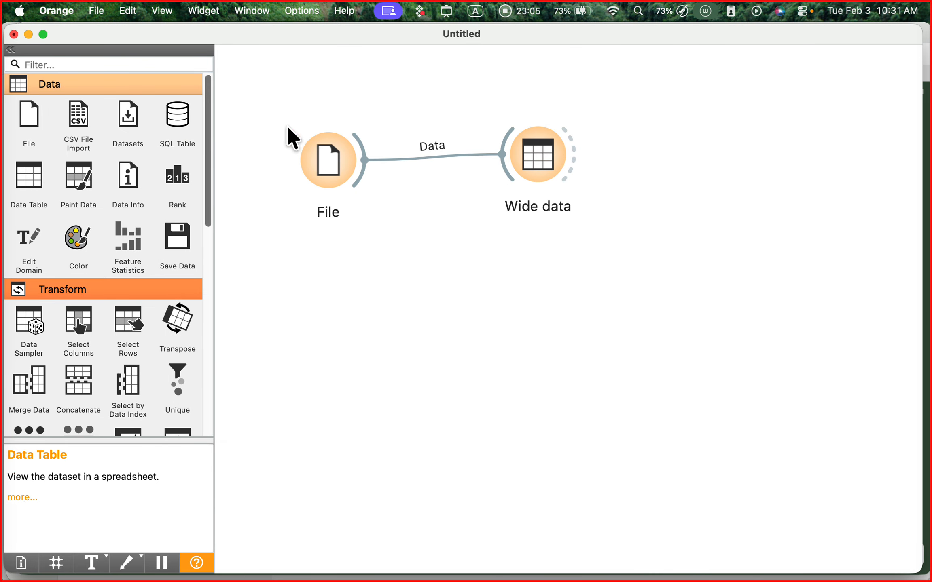
- Move the File and Wide data widgets higher and slightly left on the canvas
drag(336, 155, 304, 134)
drag(551, 163, 546, 142)
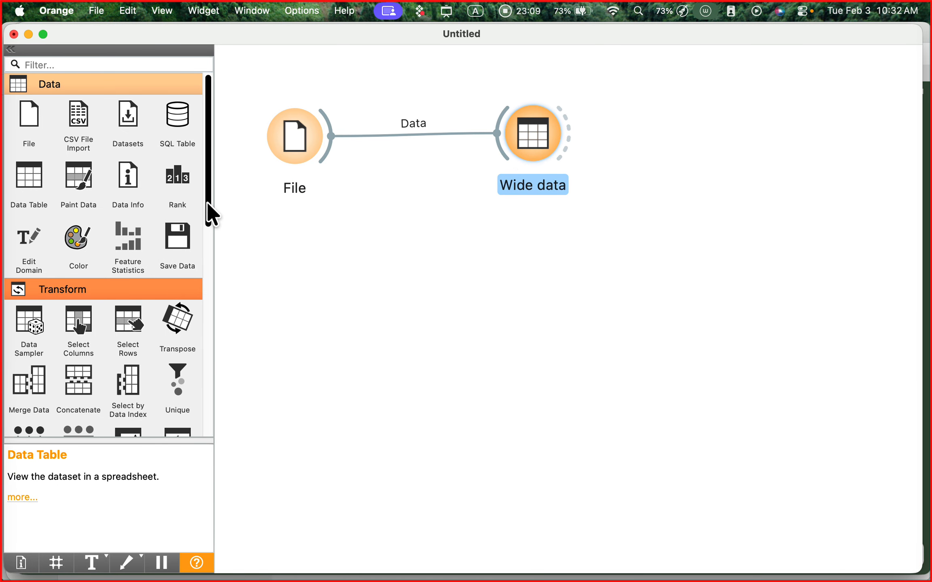
- Draw a red annotation arrow to the Transform category heading in the widget list, and clear it
drag(207, 202, 206, 260)
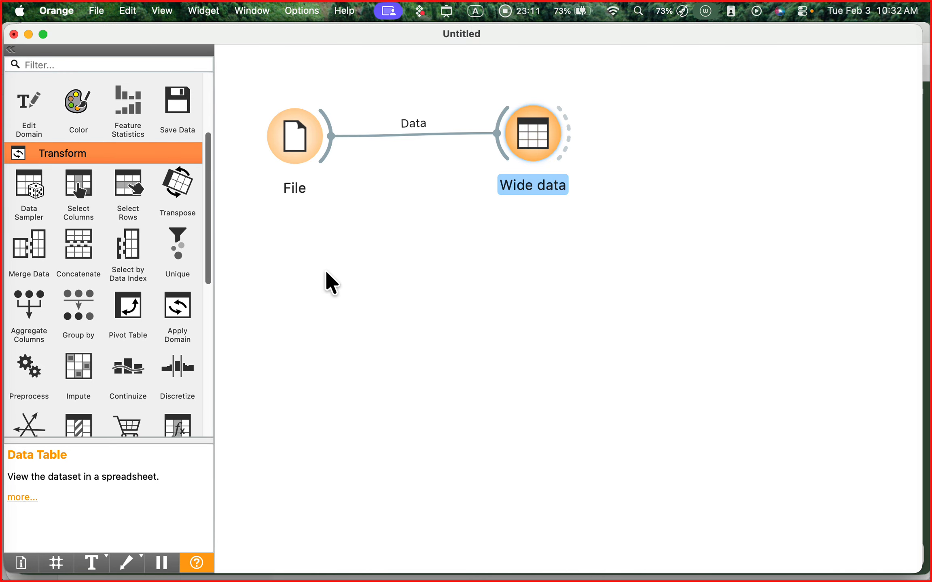
key(ctrl+a)
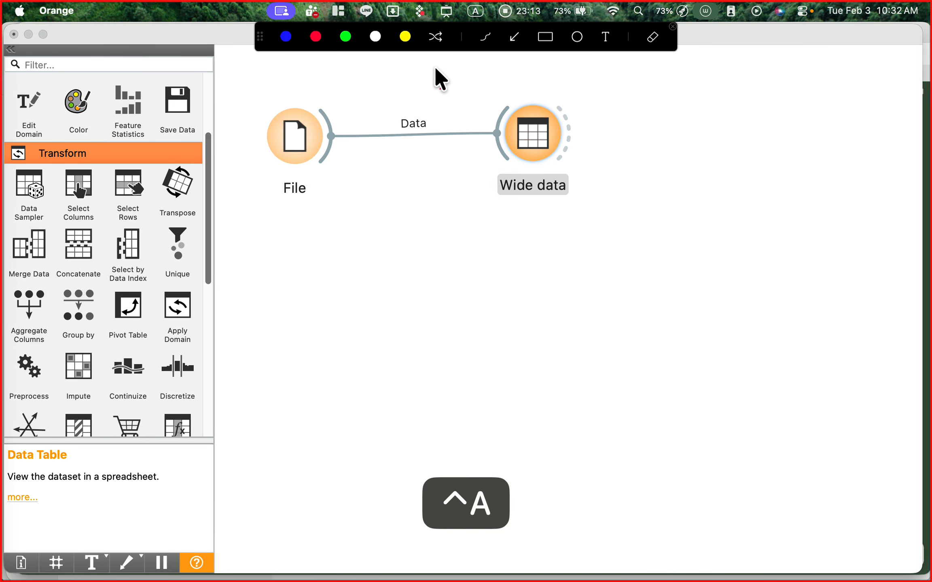
mouse_move(288, 312)
mouse_down()
mouse_move(118, 208)
mouse_move(112, 156)
mouse_up()
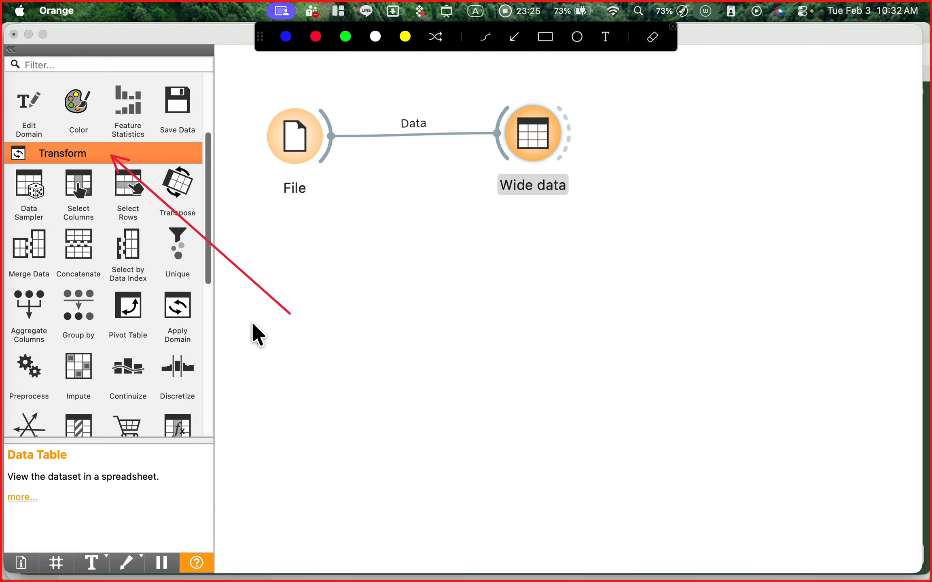
key(ctrl+a)
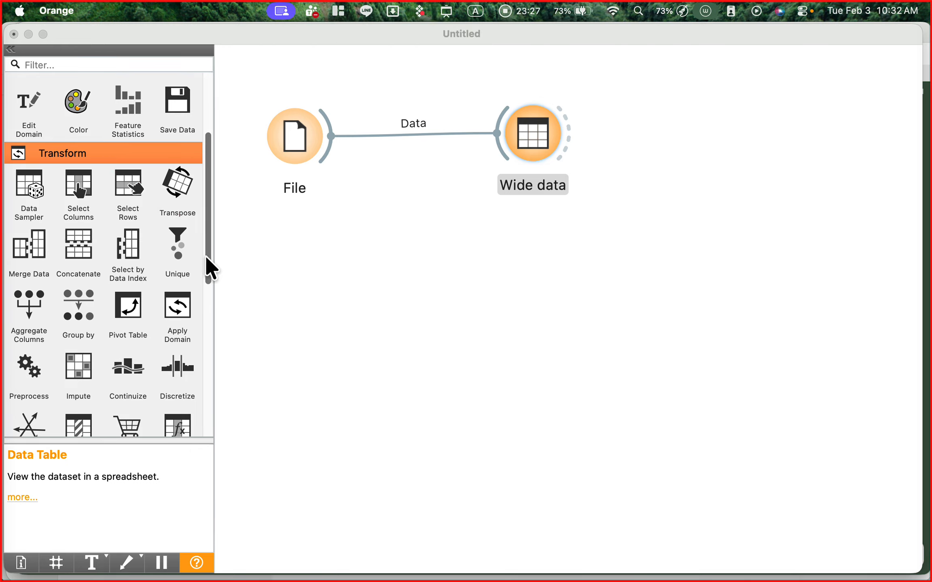
- Draw a red annotation arrow to the Melt widget in the Transform category, and clear it
drag(205, 255, 209, 299)
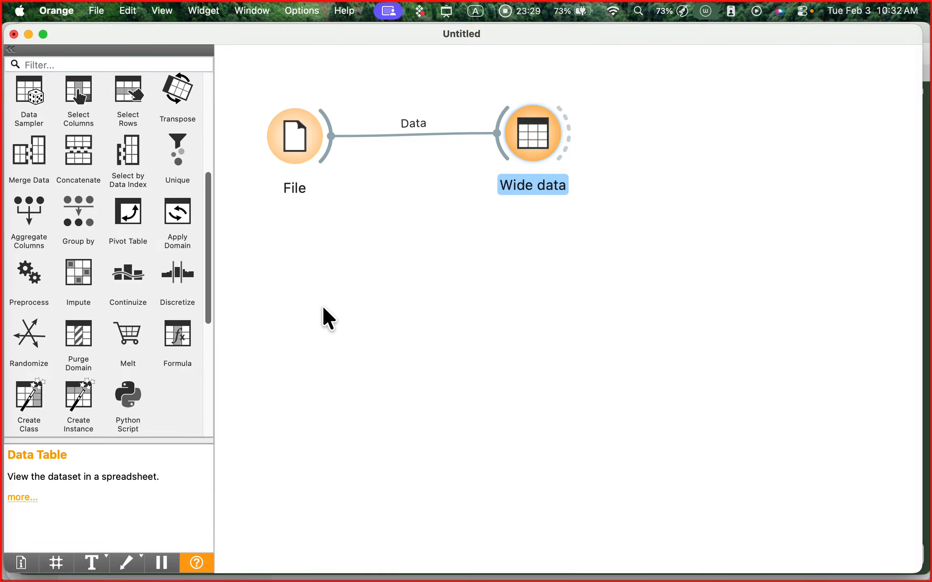
key(ctrl+a)
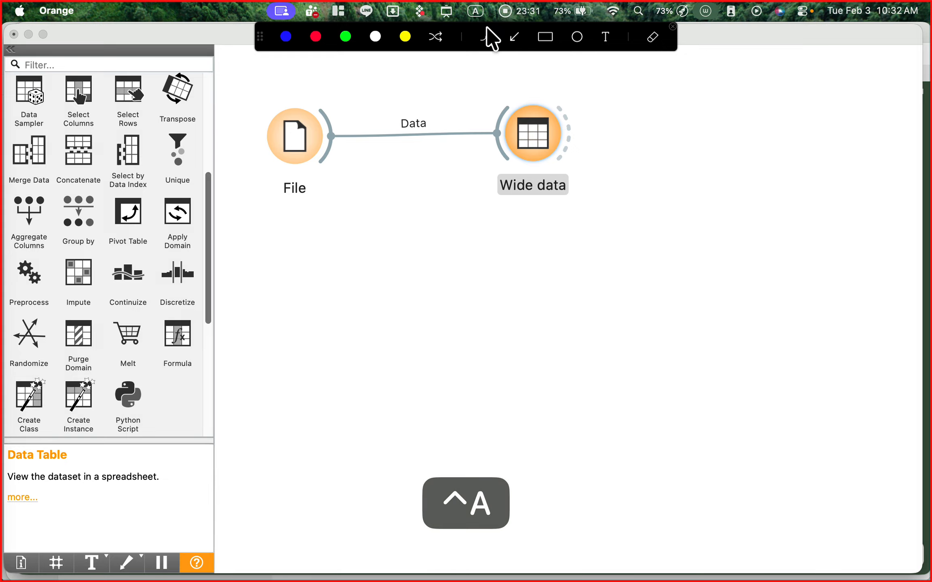
click(512, 38)
mouse_move(286, 428)
mouse_down()
mouse_move(153, 383)
mouse_move(142, 351)
mouse_up()
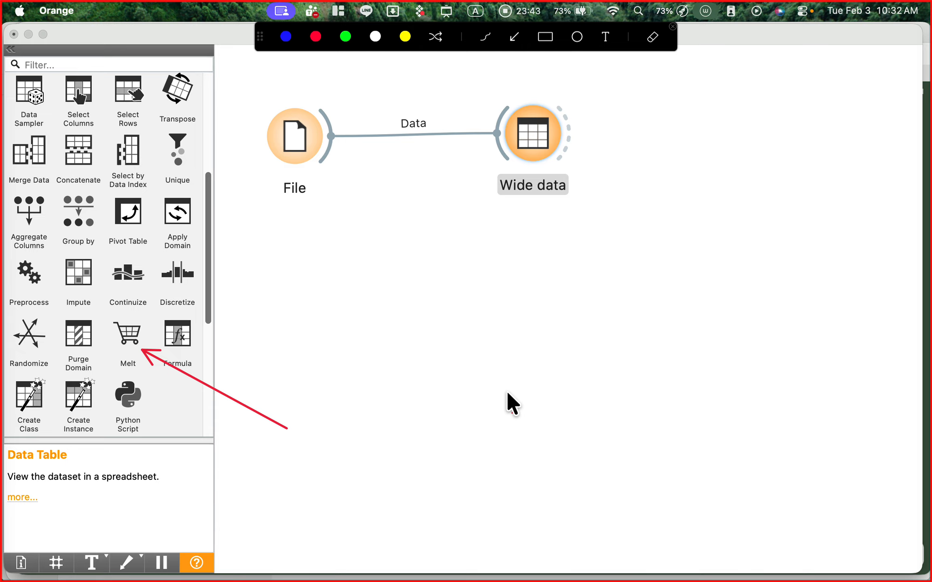
key(ctrl+a)
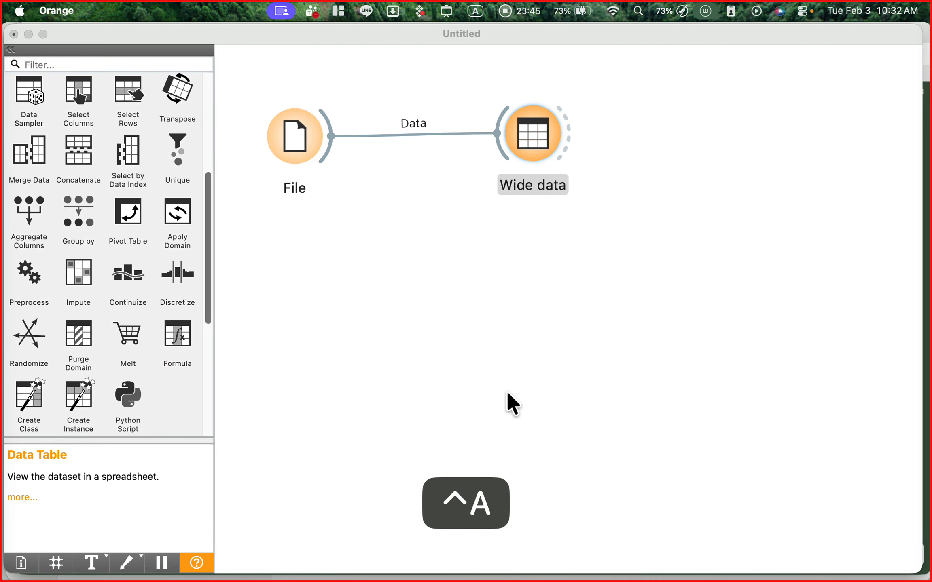
- Add a Melt widget below and between File and Wide data, and link the File widget's output to it
click(132, 338)
click(137, 337)
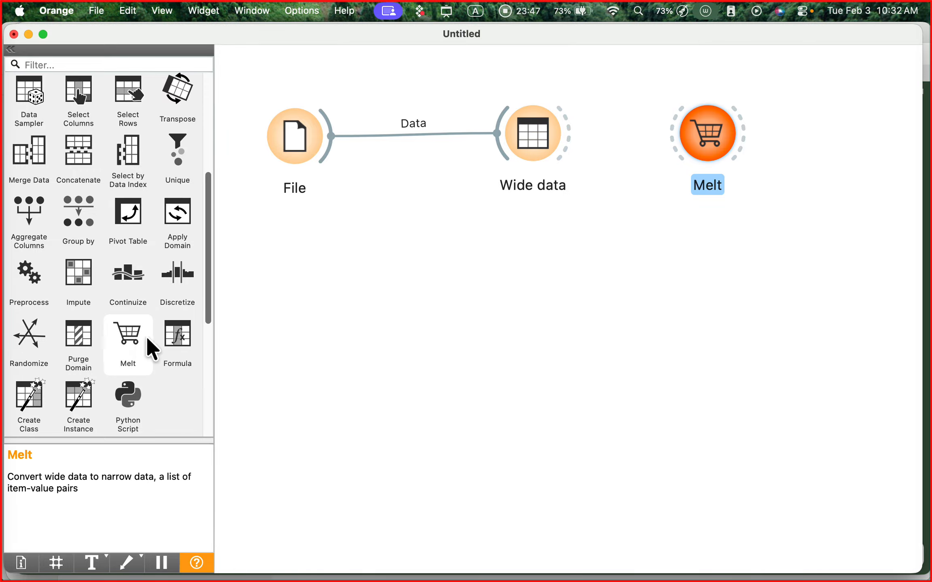
drag(655, 175, 413, 274)
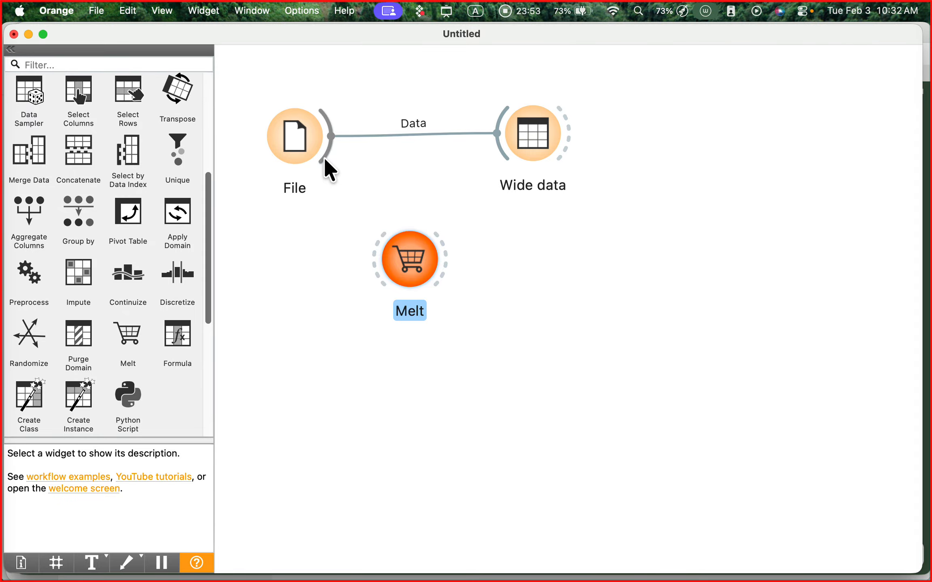
drag(324, 159, 377, 260)
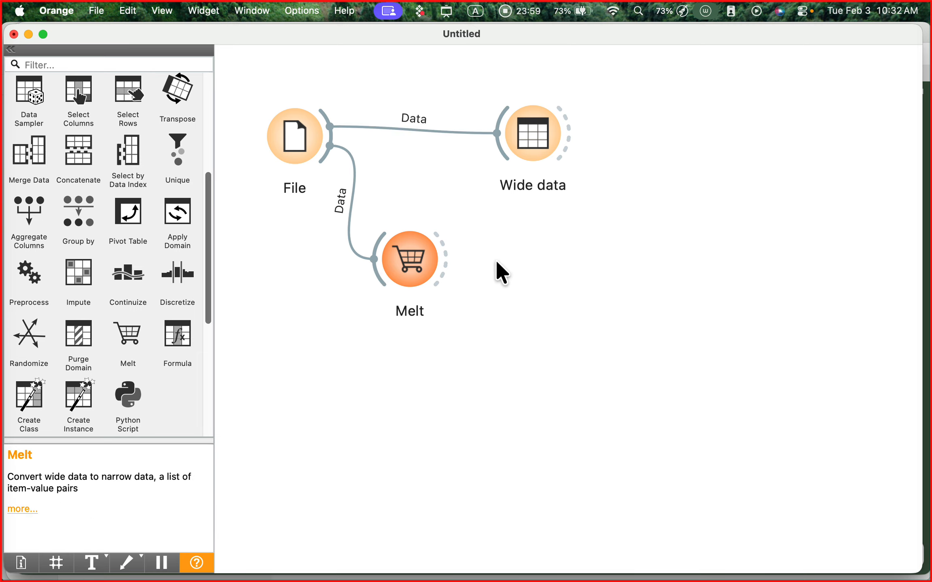
- Rearrange the workflow by shifting the File, Melt and Wide data widgets upward to free canvas space
drag(299, 145, 280, 134)
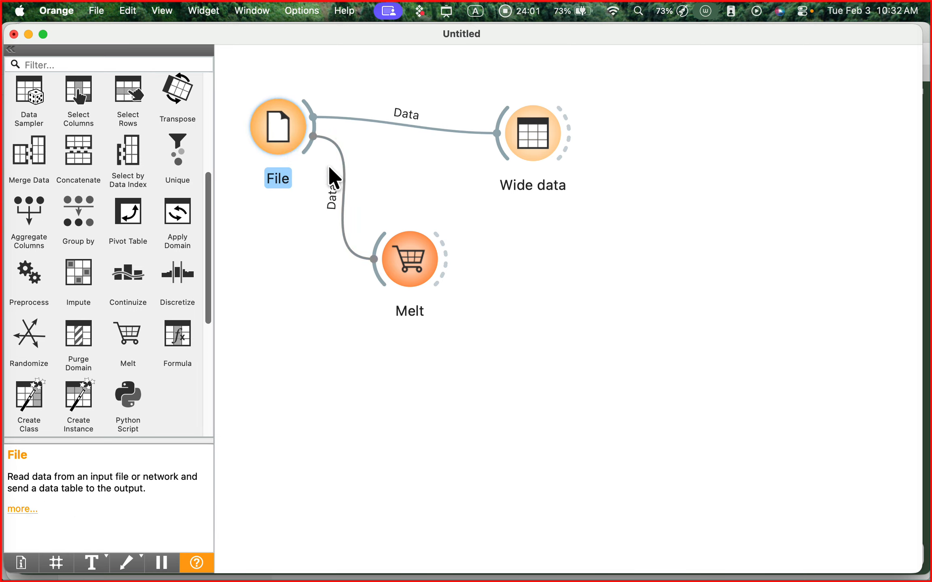
click(395, 249)
drag(541, 147, 519, 110)
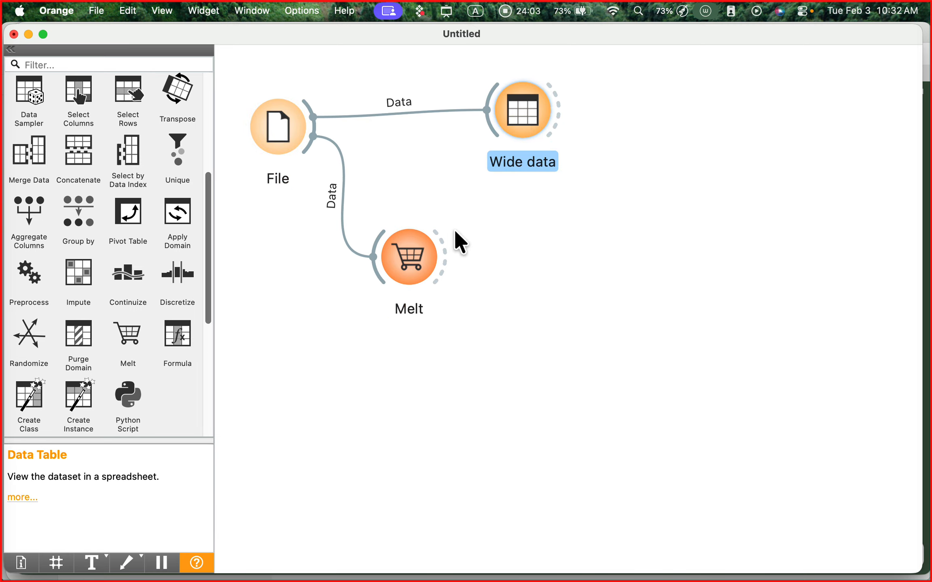
- Open the Melt widget's settings and move their window to the right of the widget
double_click(412, 255)
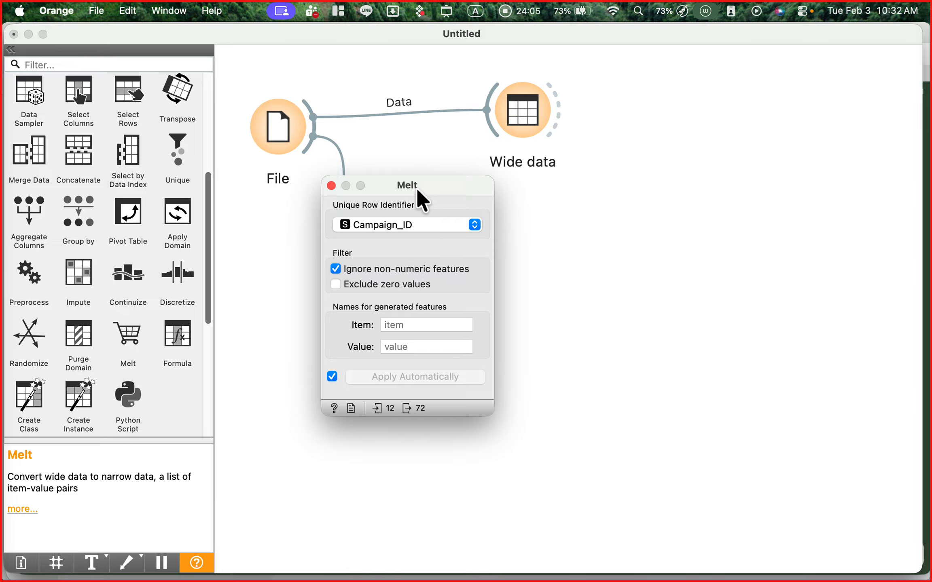
drag(417, 191, 553, 202)
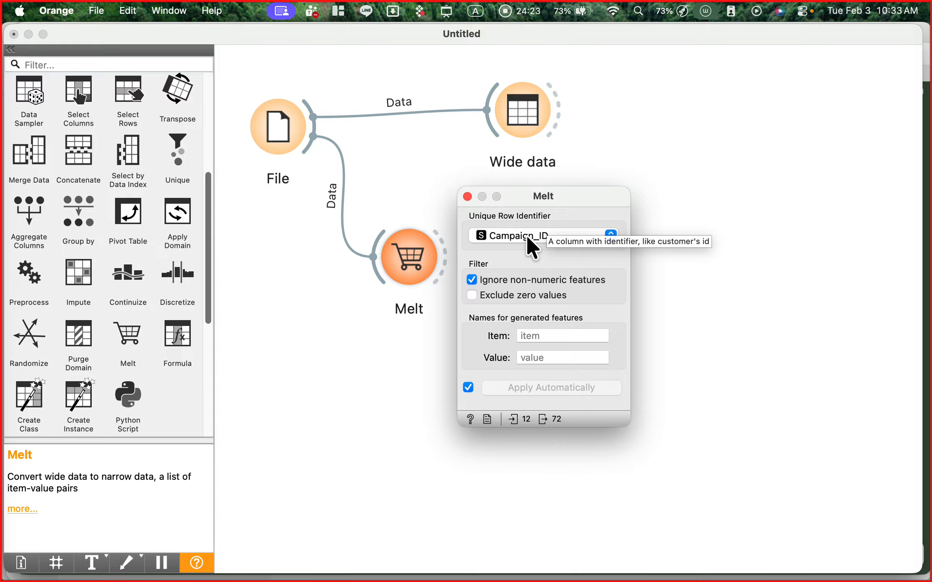
- Close the Melt settings and add a Data Table widget to the right of the Melt widget
click(467, 197)
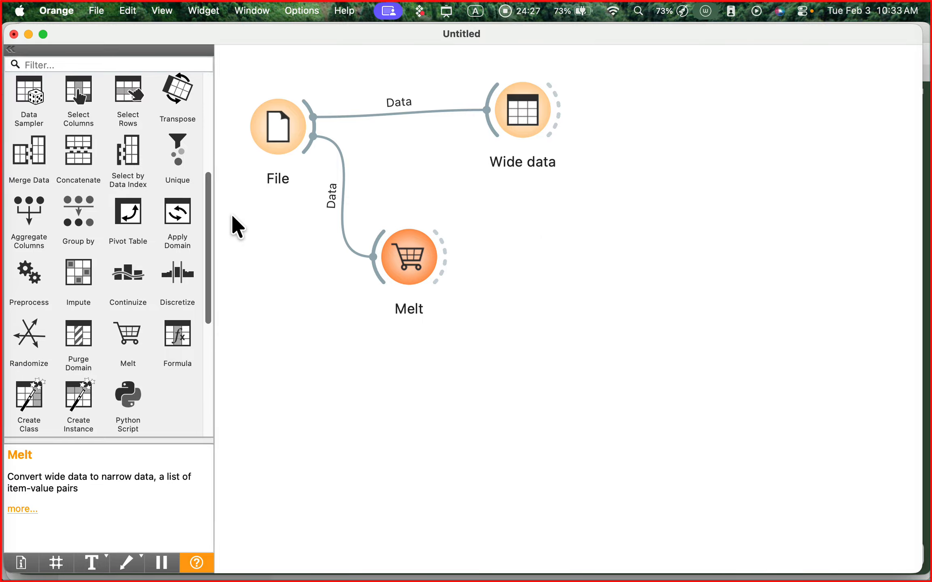
drag(209, 213, 209, 114)
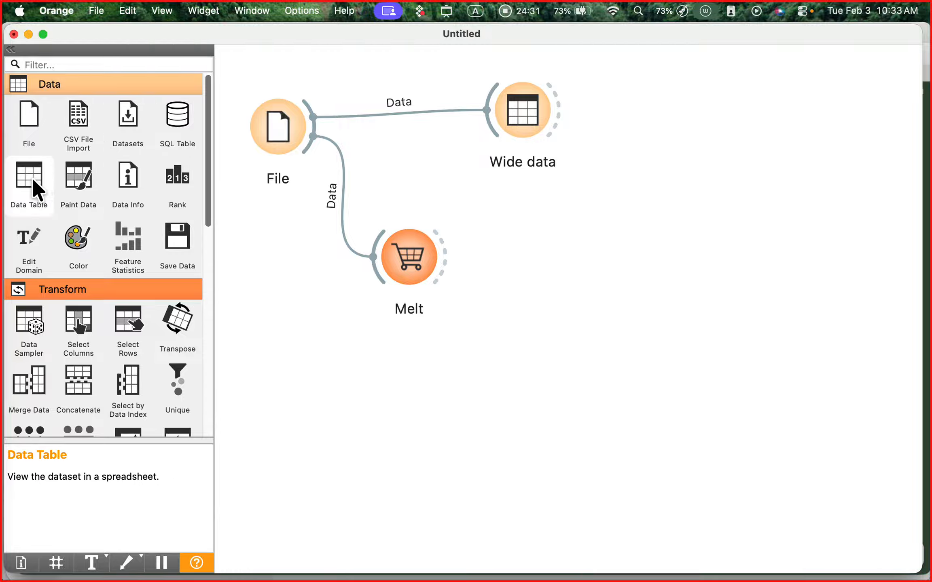
drag(32, 177, 564, 255)
- Rename the new Data Table widget as Long data
right_click(563, 254)
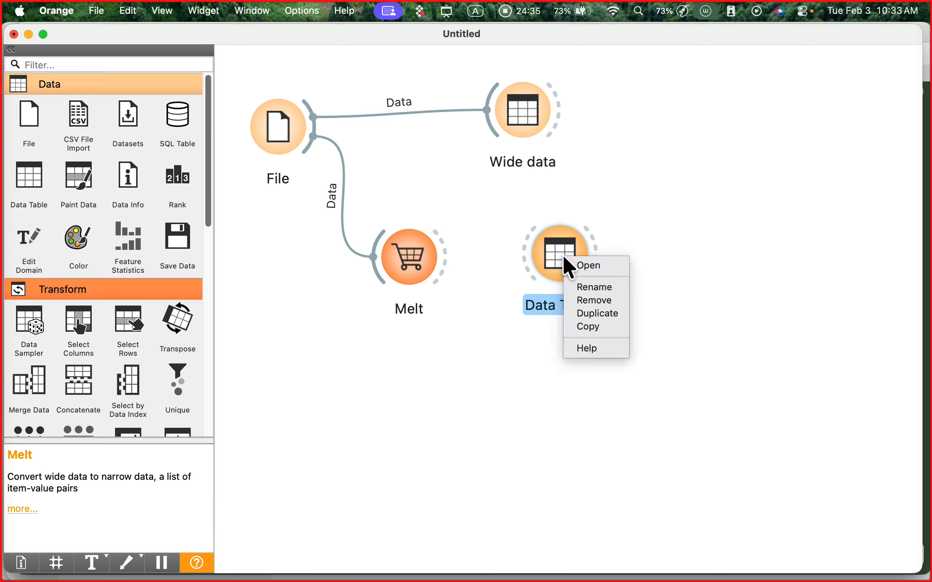
click(598, 286)
text(lo)
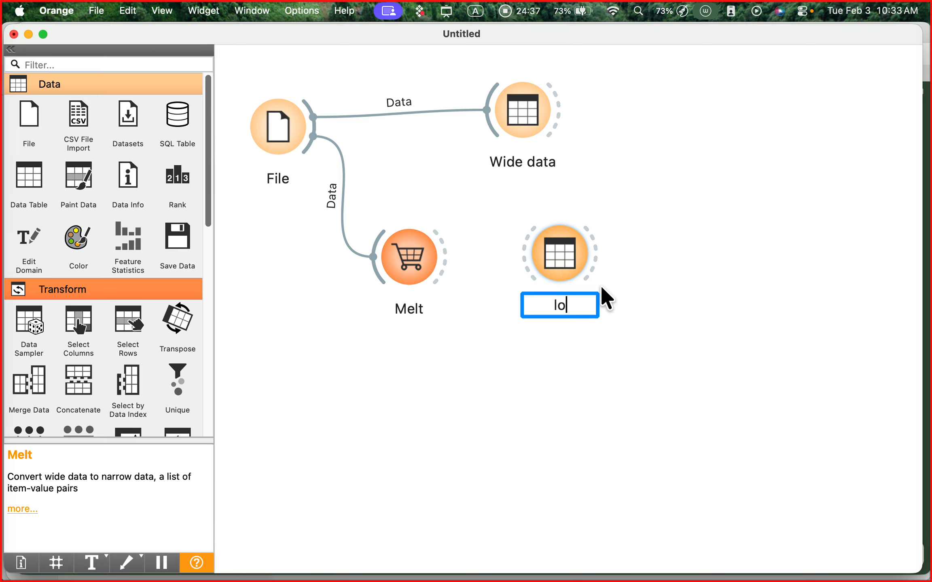
key(BackSpace)
key(BackSpace)
text(L)
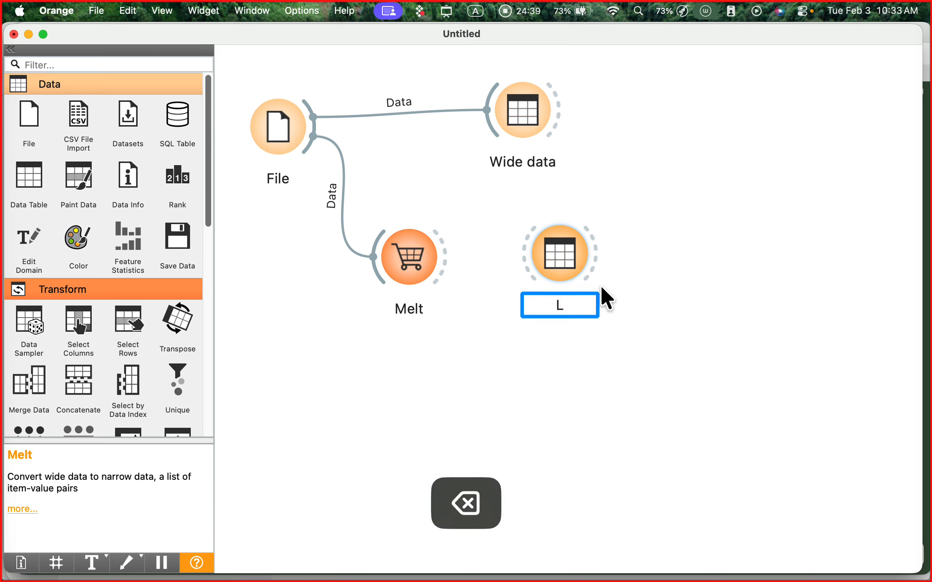
text(ong)
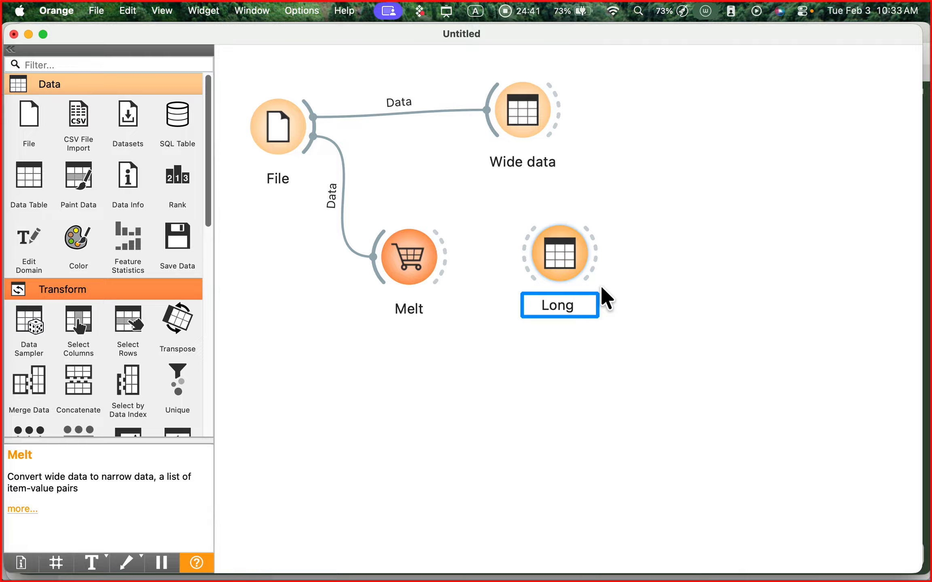
text( data)
key(Return)
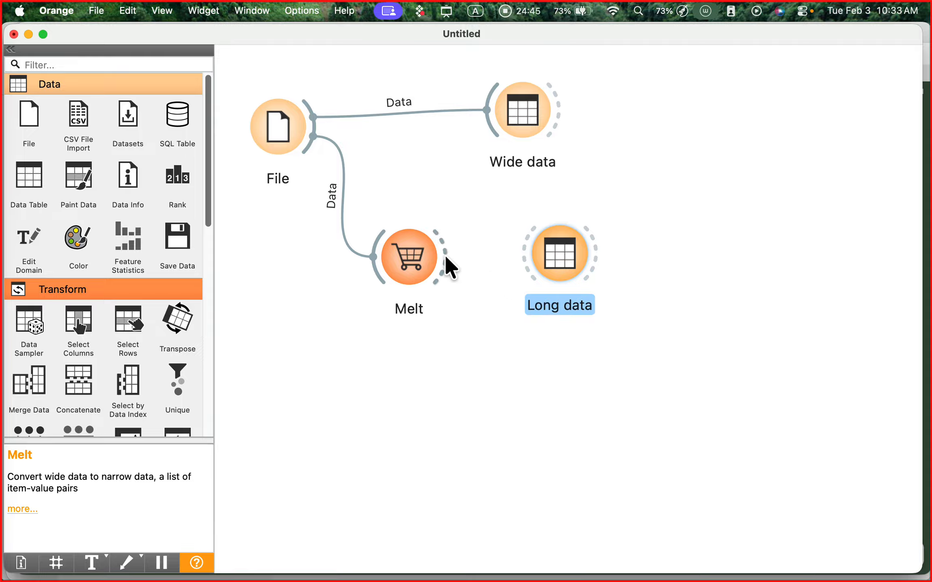
- Link the Melt widget's output to Long data and open its table to look through the melted rows
drag(445, 255, 569, 256)
double_click(569, 256)
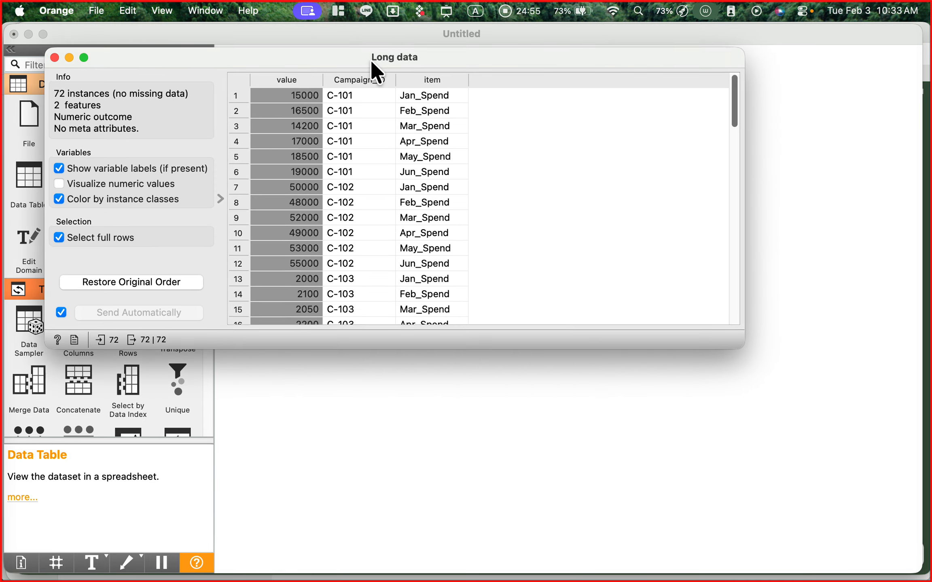
drag(371, 60, 465, 174)
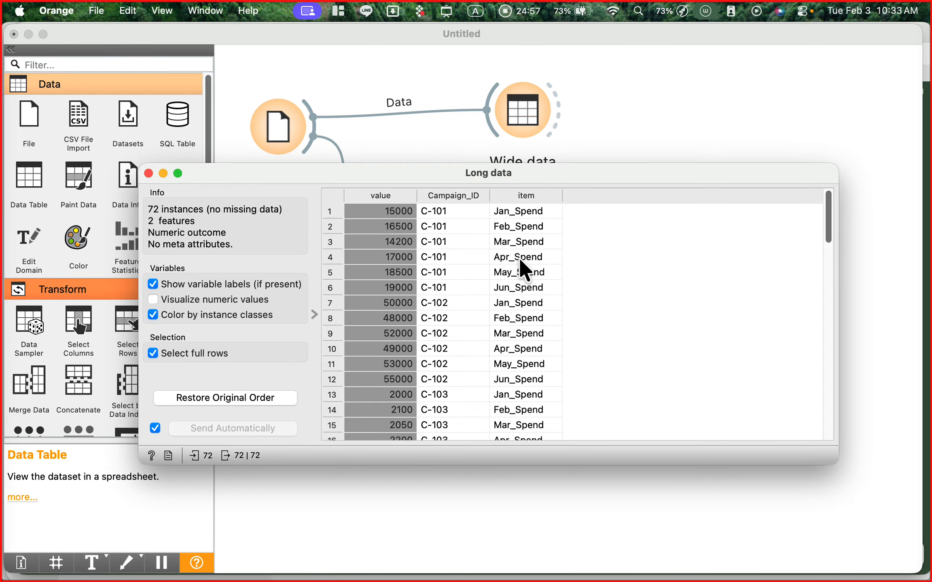
scroll(519, 257, down, 1)
scroll(519, 258, up, 1)
- Draw a red rectangle around the C-101 rows and an arrow to the item column heading, and clear the annotations
key(ctrl+a)
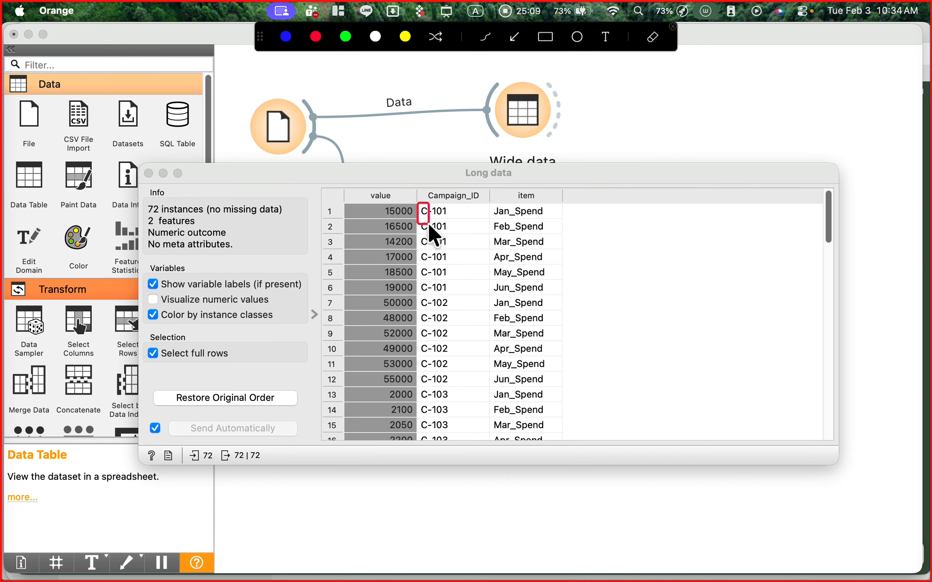
mouse_move(429, 224)
mouse_down()
mouse_move(456, 278)
mouse_move(547, 293)
mouse_up()
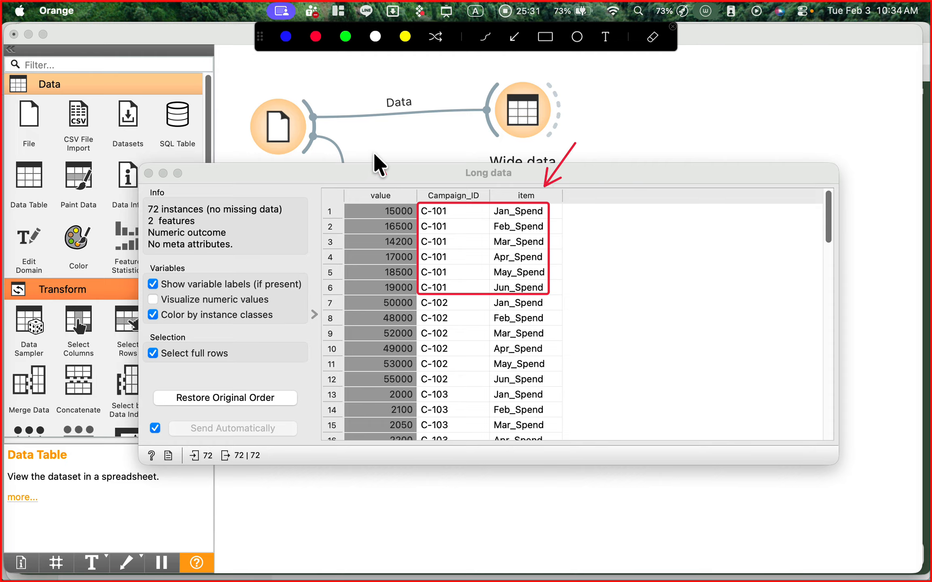
drag(361, 147, 369, 158)
key(ctrl+a)
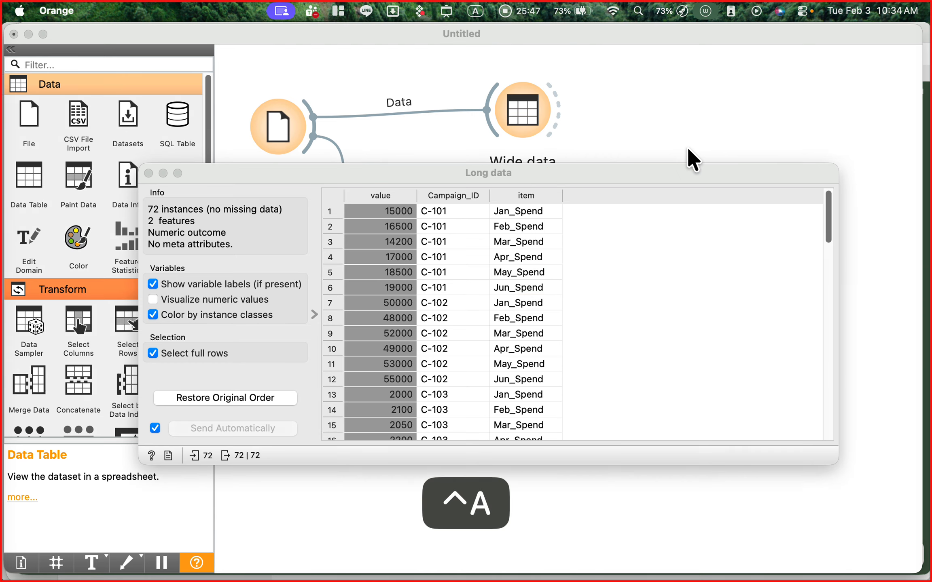
- Close the Long data table and open the Melt settings, placing their window to the right of the workflow
click(148, 174)
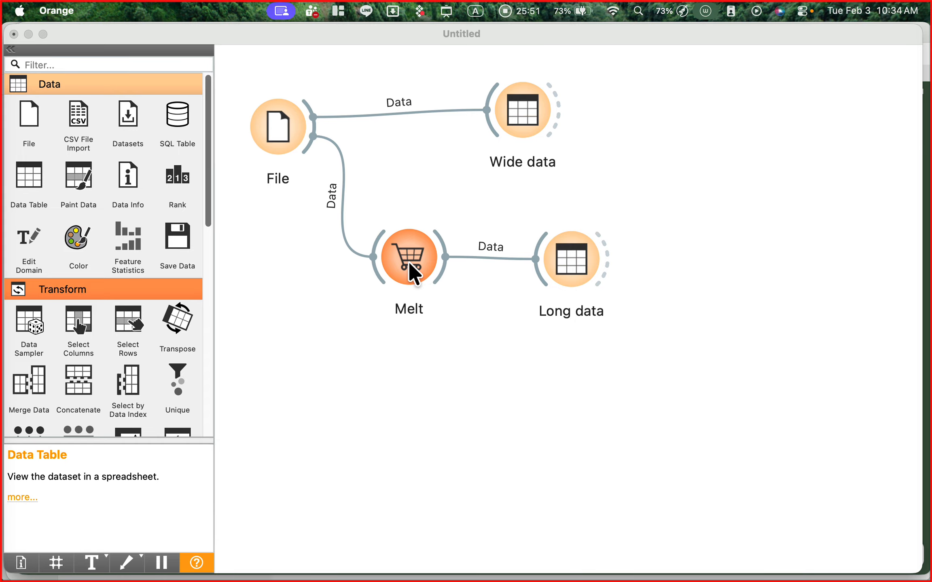
double_click(409, 261)
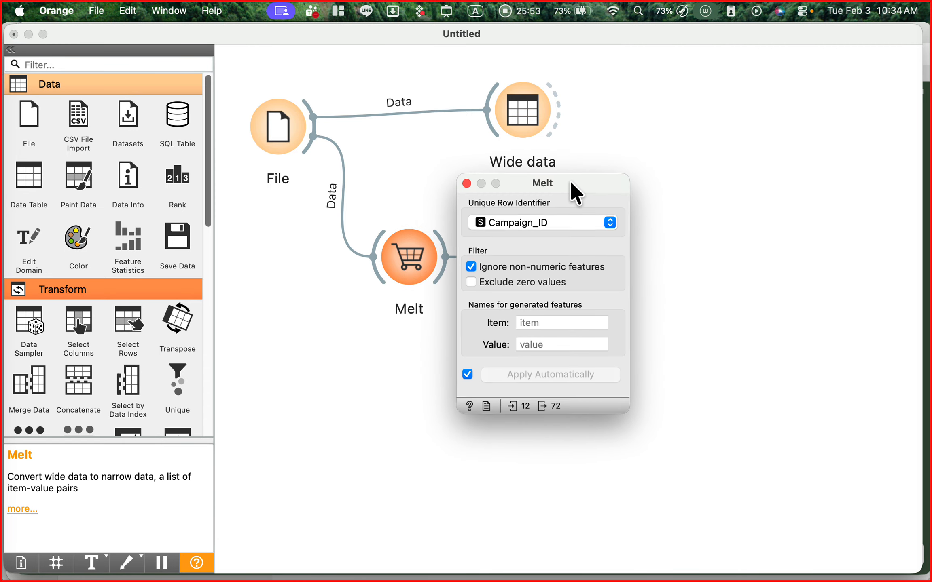
drag(574, 183, 698, 103)
- Draw red annotation arrows to the Item and Value name fields in the Melt settings, and clear them
key(ctrl+a)
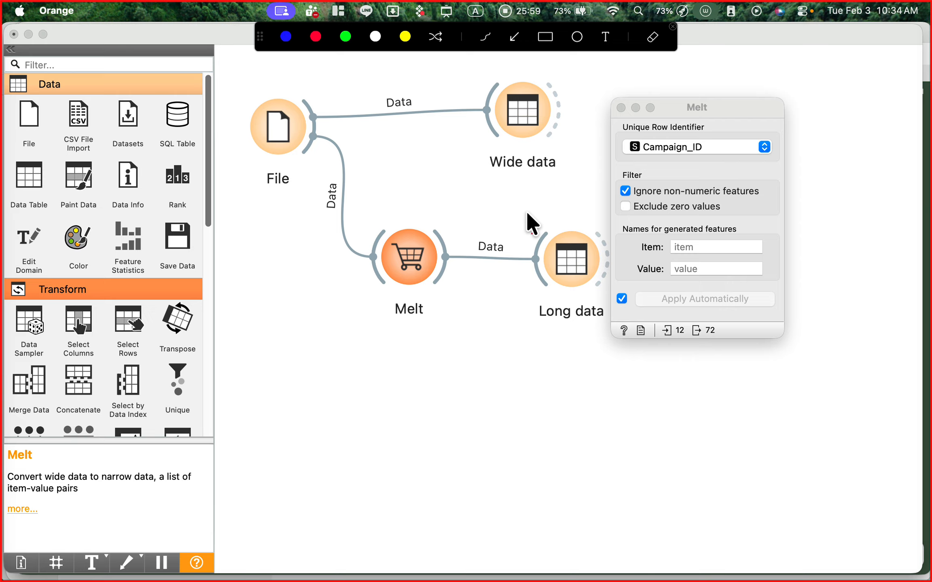
drag(527, 213, 620, 241)
drag(547, 338, 629, 276)
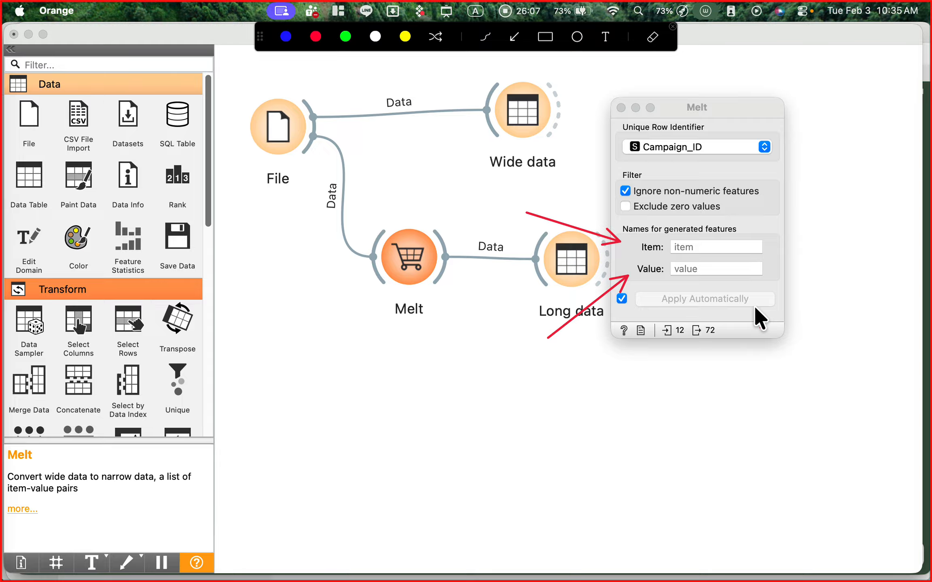
key(ctrl+a)
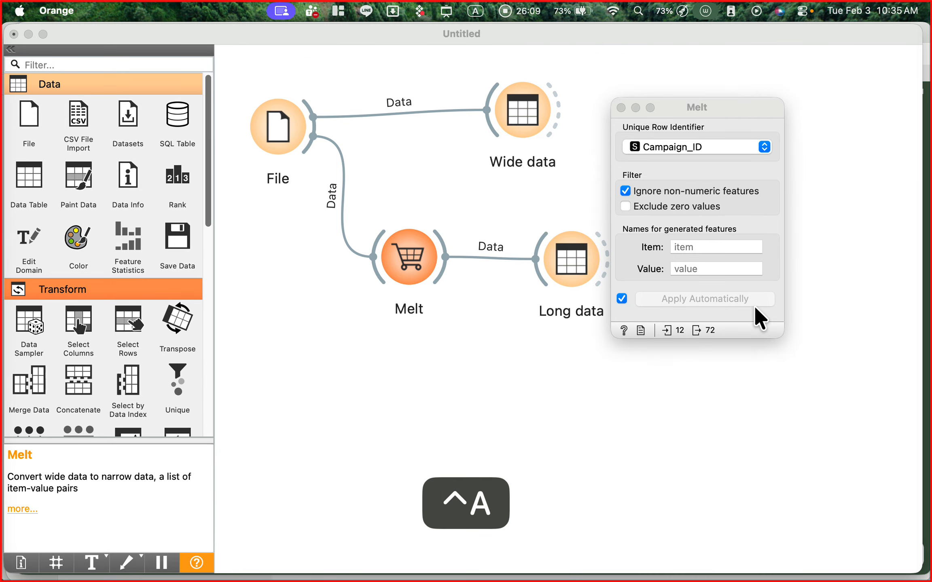
- Name Melt's generated item feature Month and its value feature Spending, and close the settings
click(702, 246)
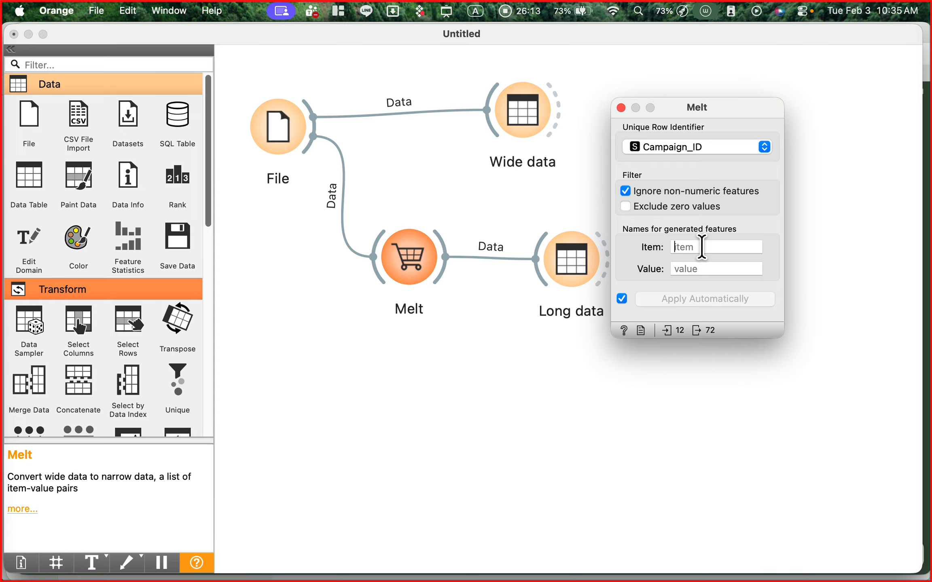
text(Month)
click(710, 274)
text(Spendimg)
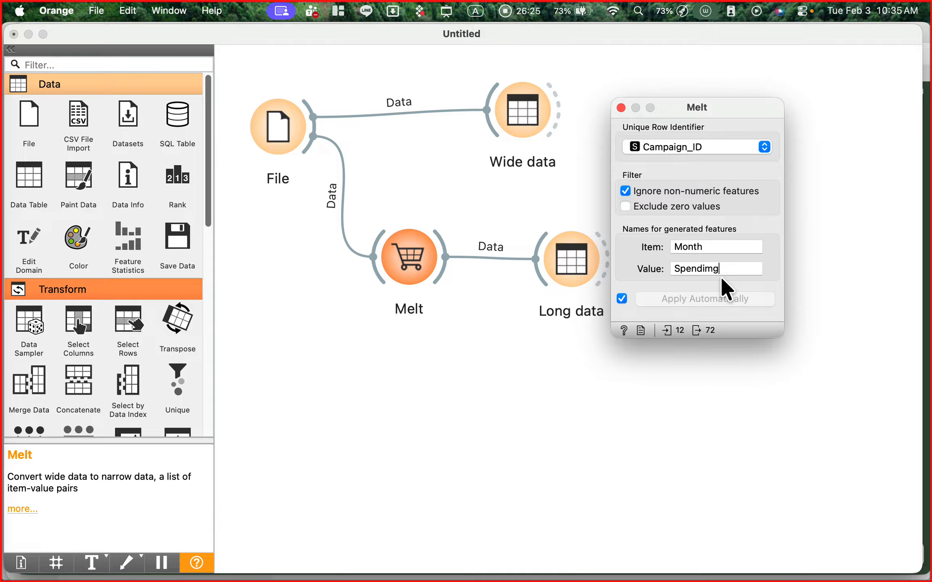
key(BackSpace)
key(BackSpace)
text(n)
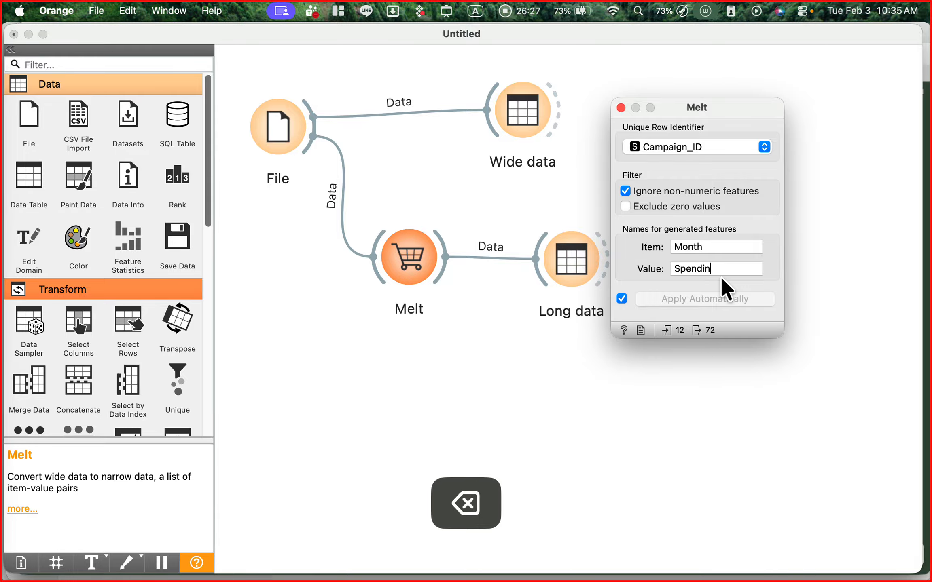
text(g)
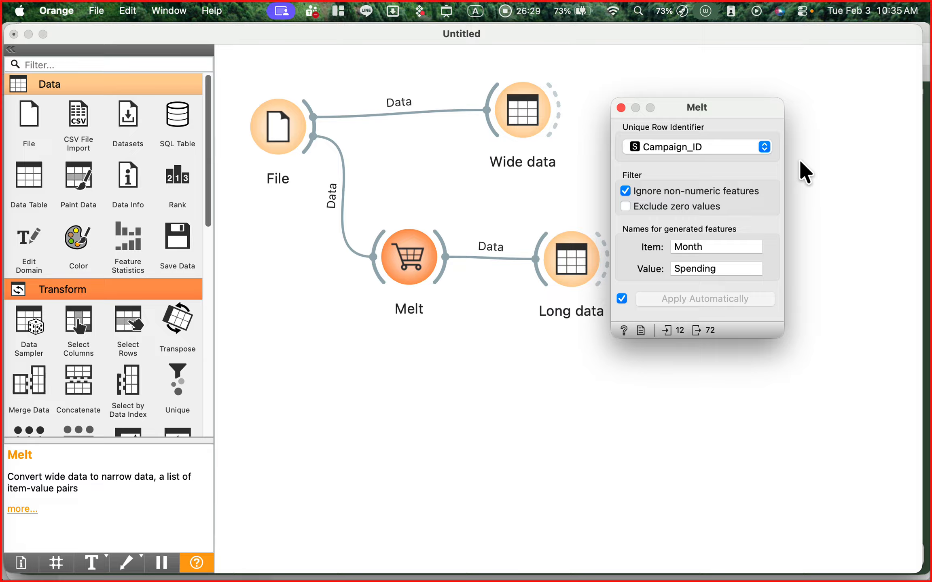
drag(673, 101, 294, 185)
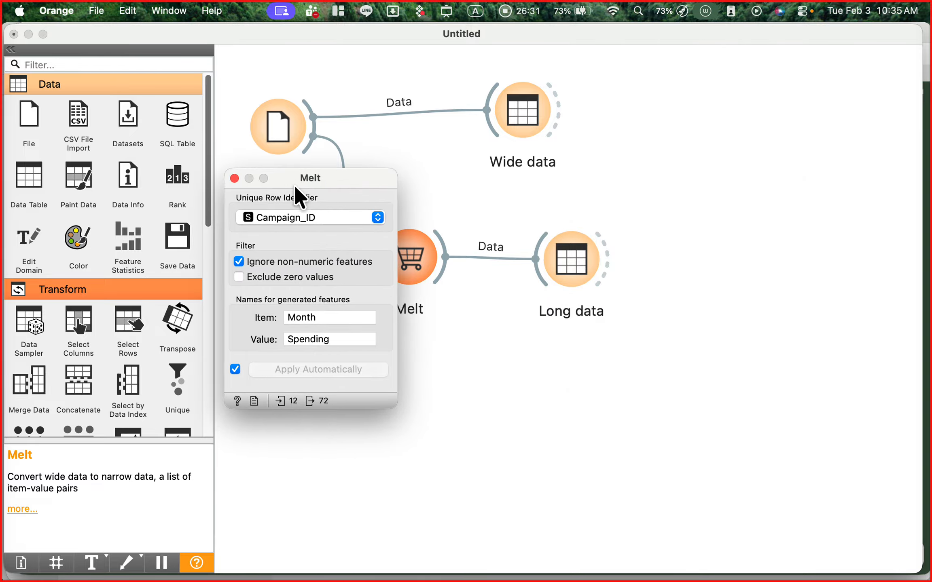
click(234, 178)
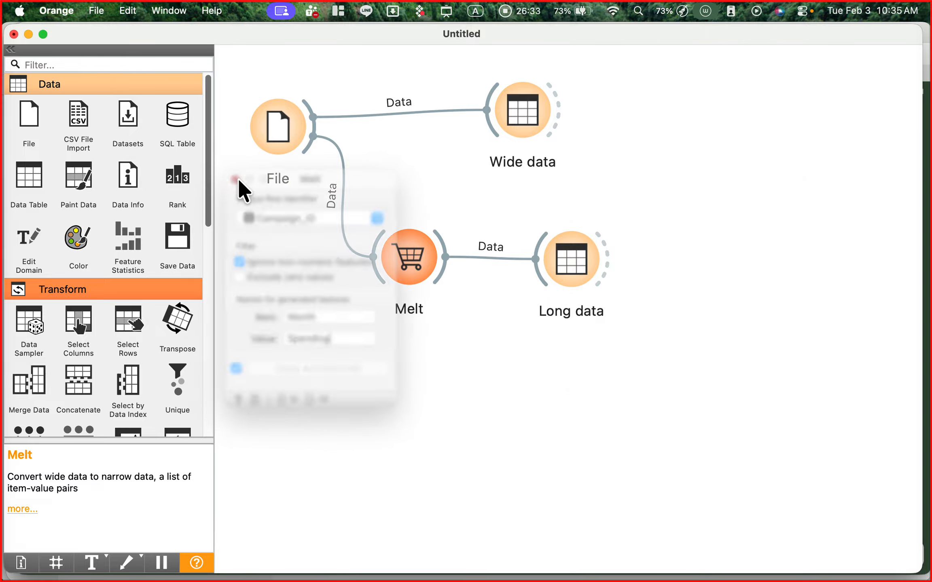
- View the Long data table, marking the Spending and Month column headings with red arrows, and close it after clearing the arrows
double_click(573, 259)
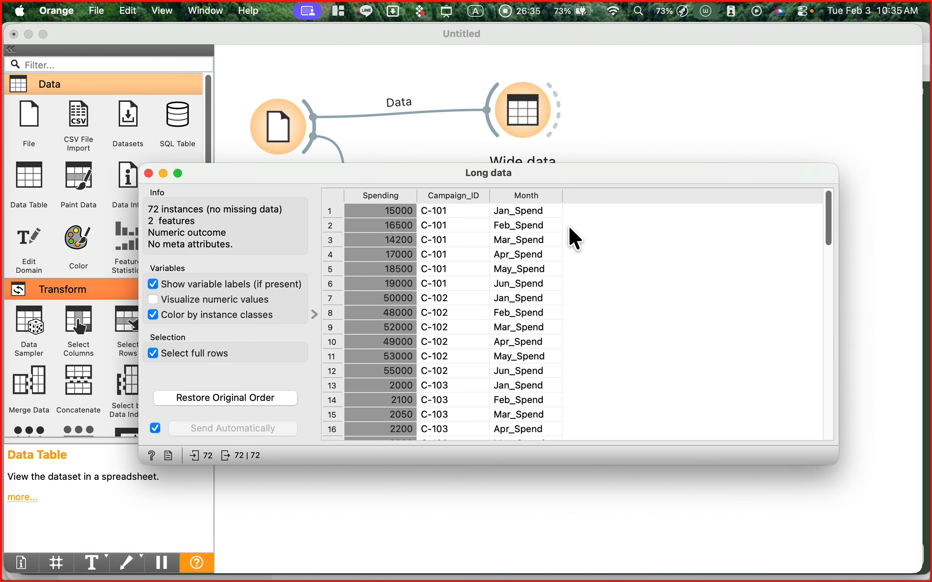
key(ctrl+a)
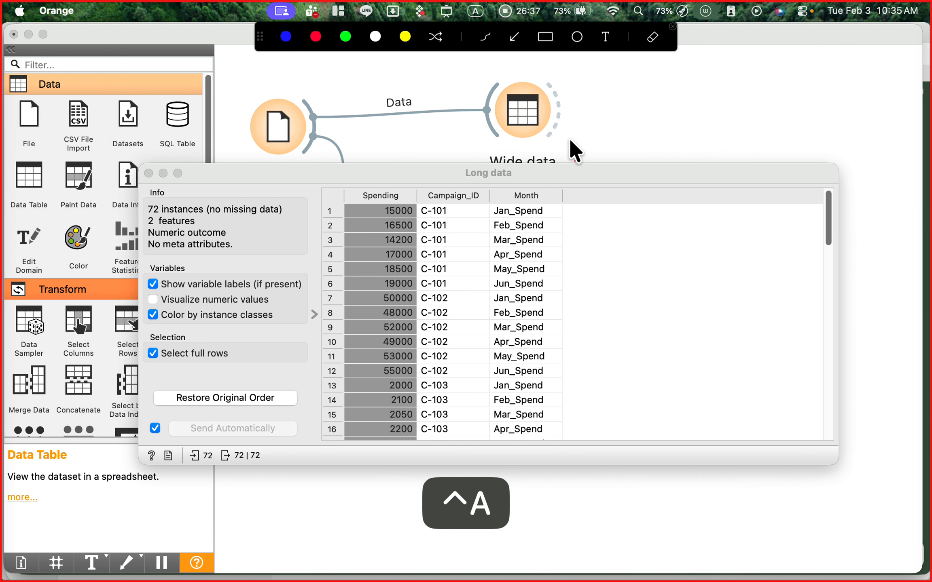
click(513, 36)
drag(387, 116, 382, 173)
drag(585, 113, 546, 186)
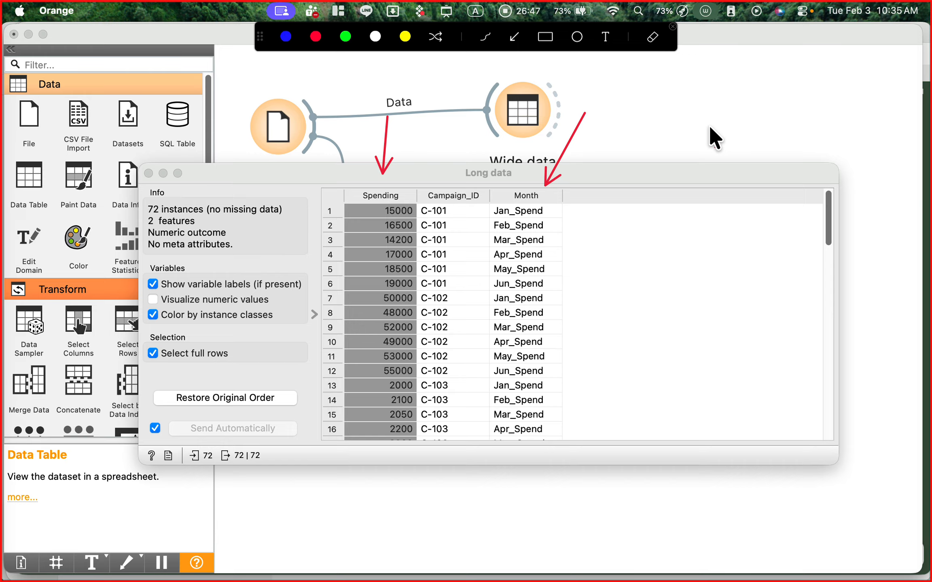
key(ctrl+a)
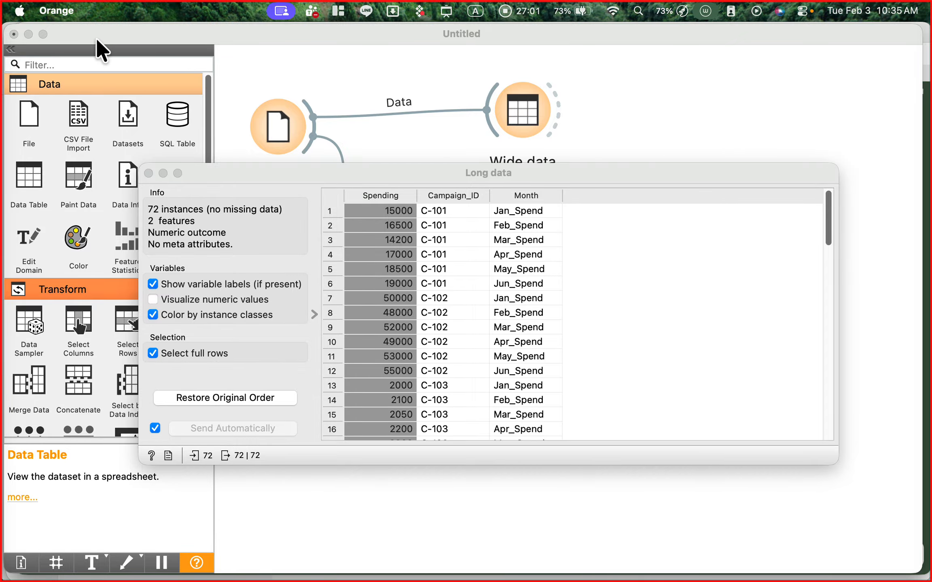
click(143, 170)
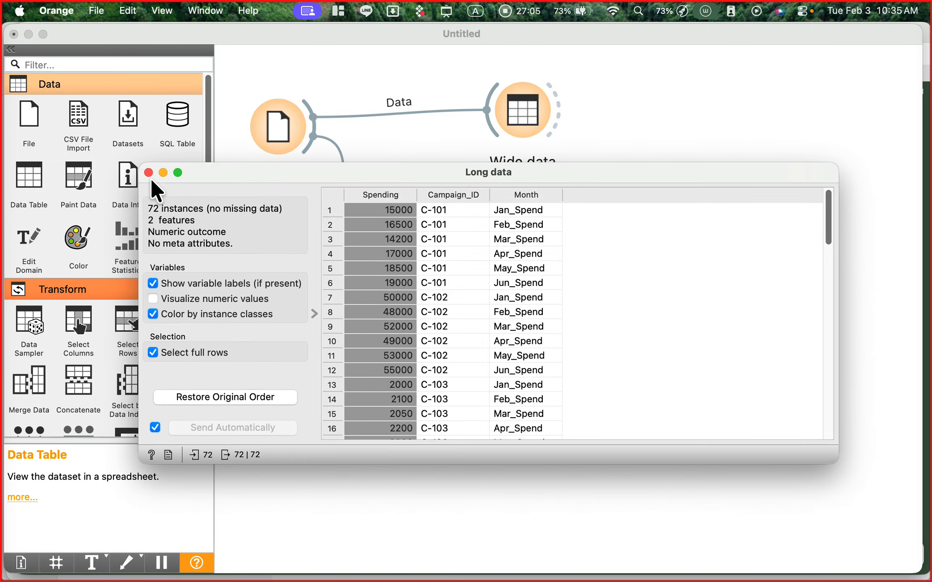
click(148, 173)
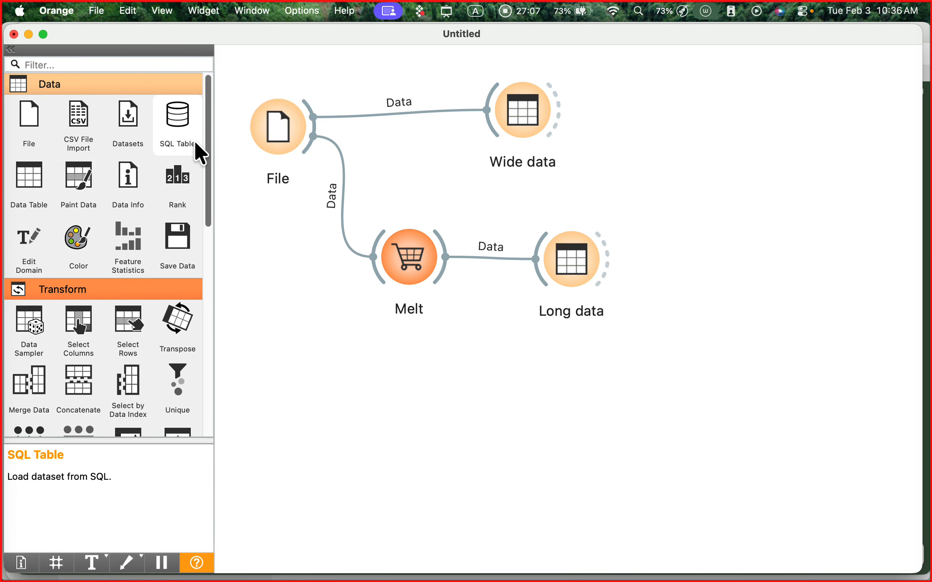
key(ctrl+a)
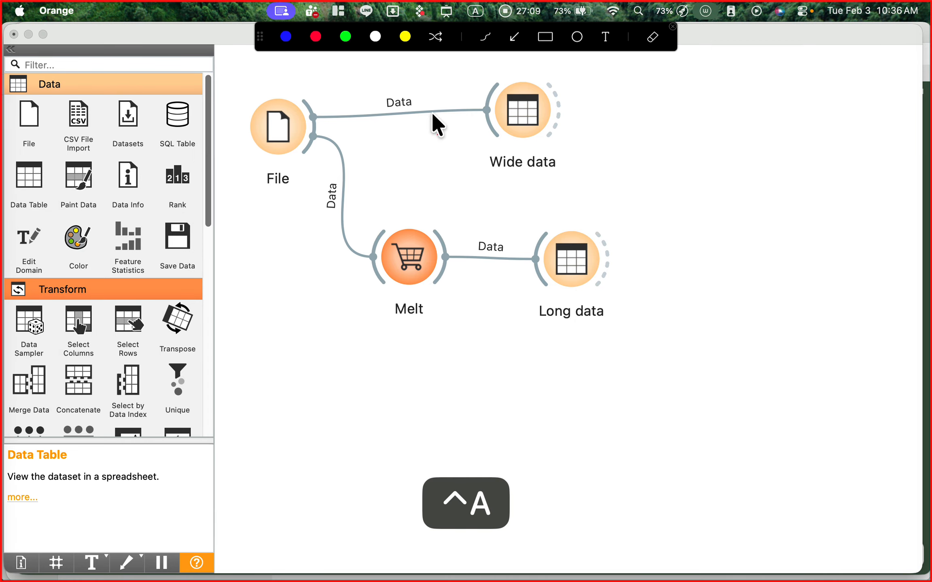
key(ctrl+a)
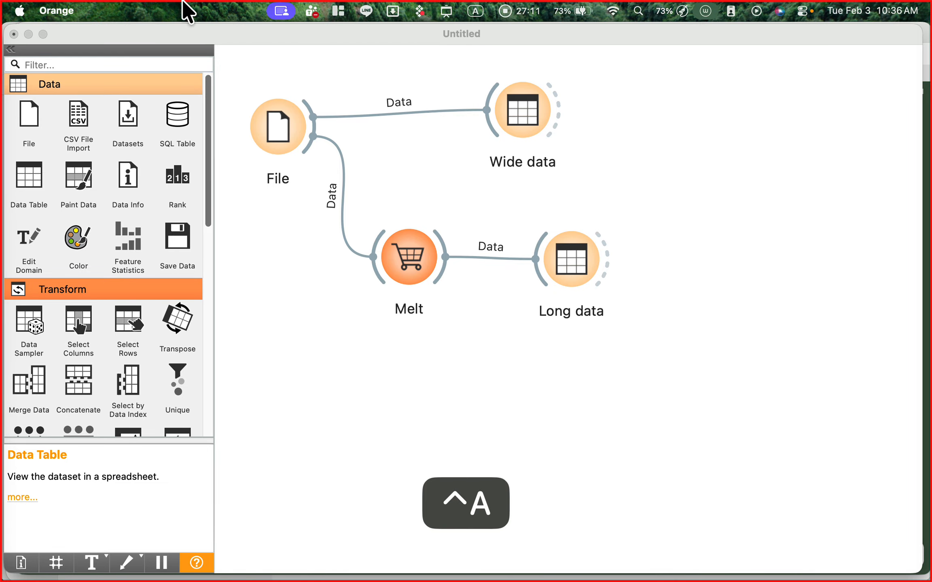
click(271, 86)
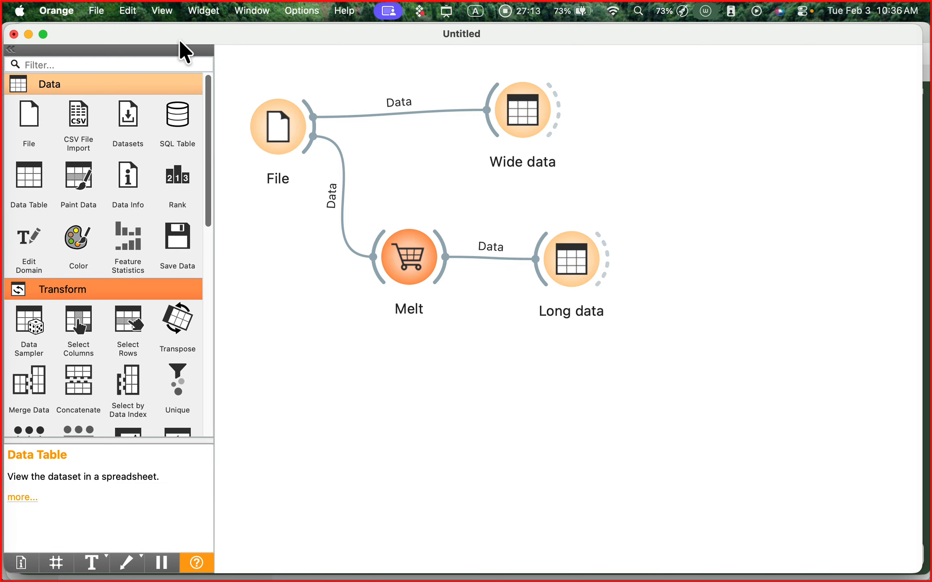
- Start saving the workflow under a new name, mark the save location and file name labels with red arrows, and clear them
click(102, 12)
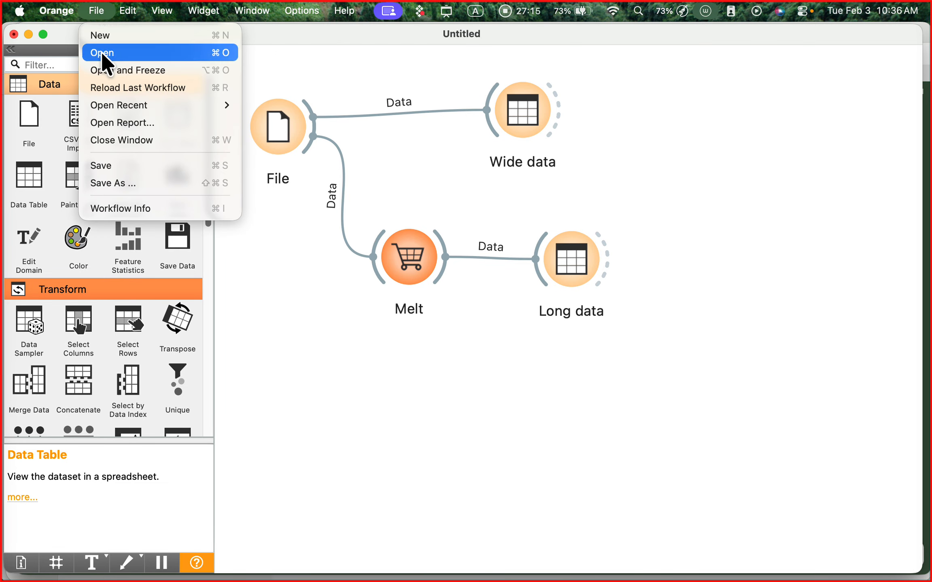
click(147, 183)
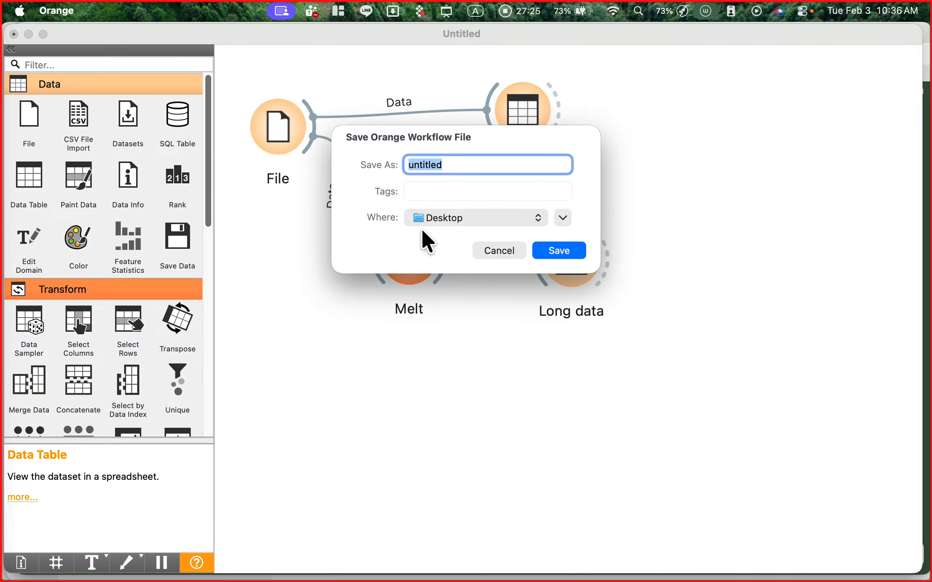
key(ctrl+a)
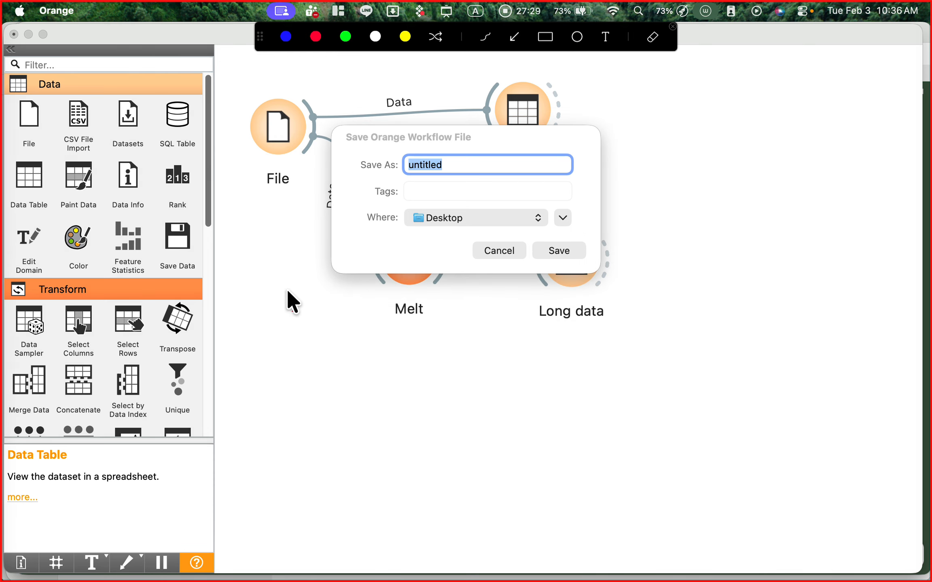
drag(287, 289, 370, 231)
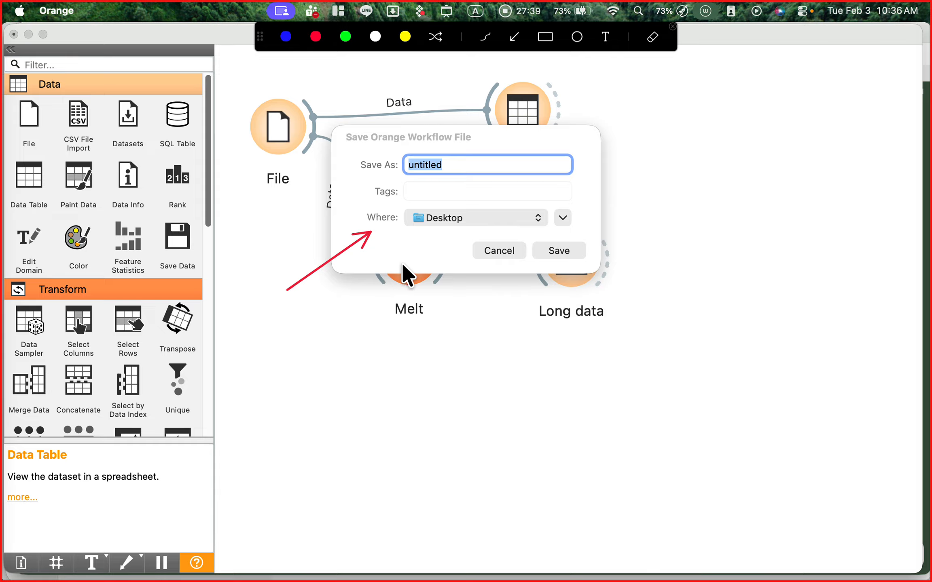
drag(299, 127, 378, 155)
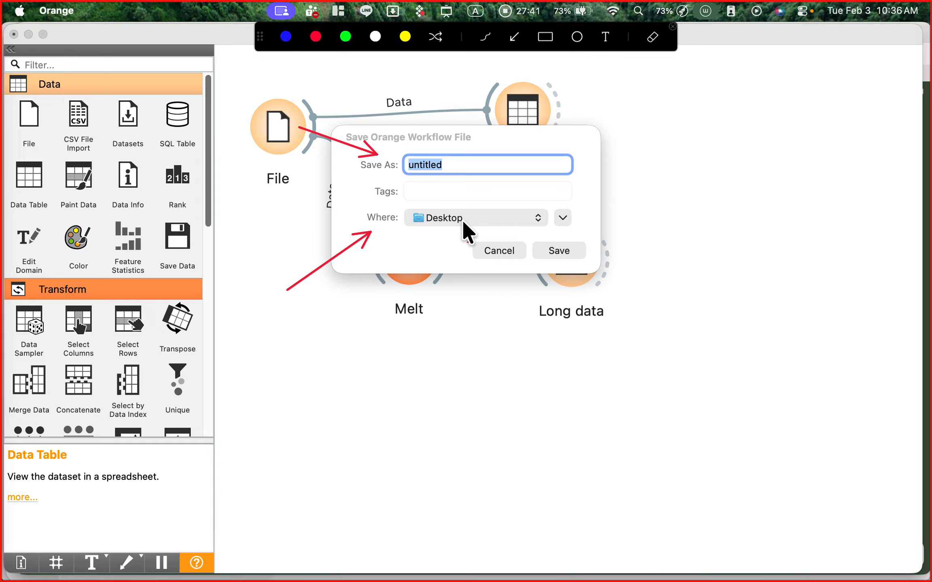
key(ctrl+a)
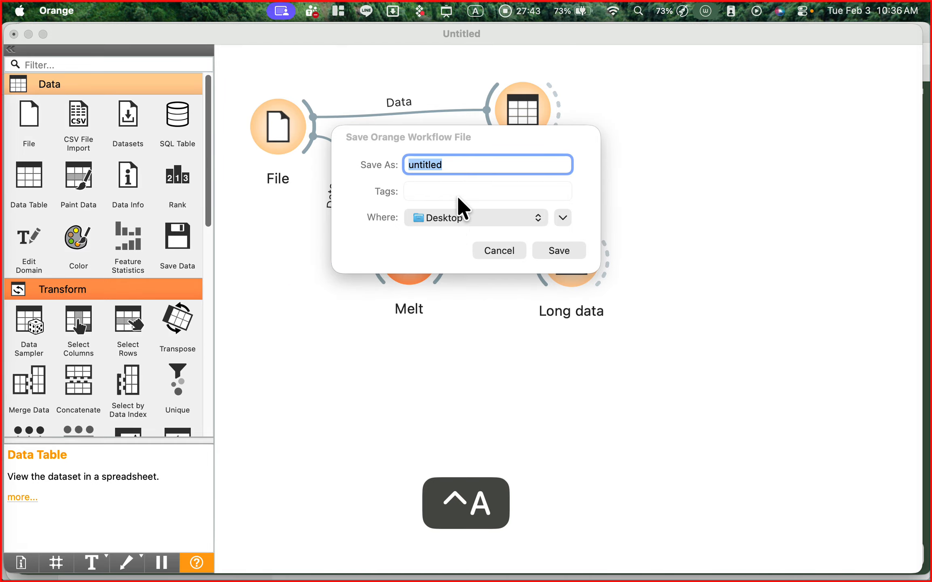
- Clear the default file name in the save dialog
click(458, 166)
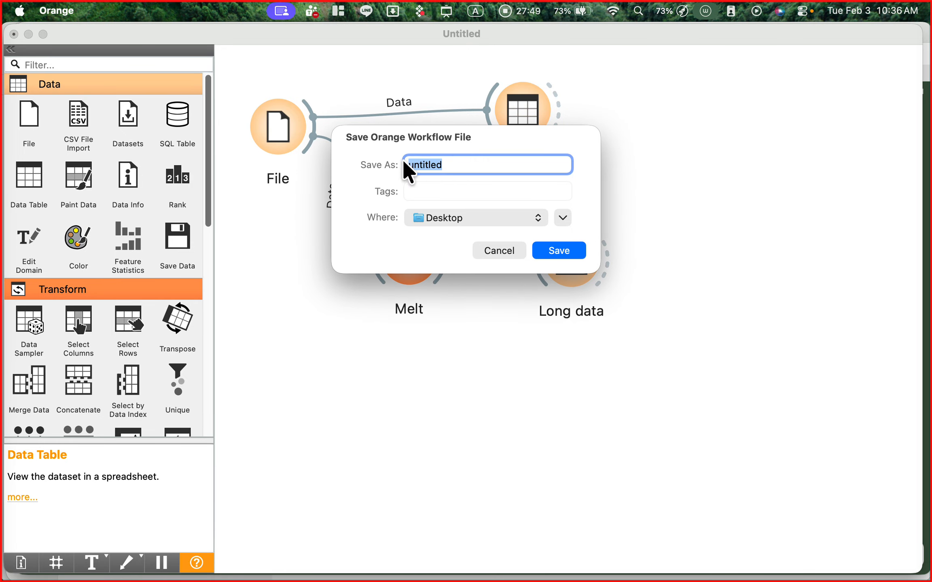
text(w)
key(BackSpace)
key(BackSpace)
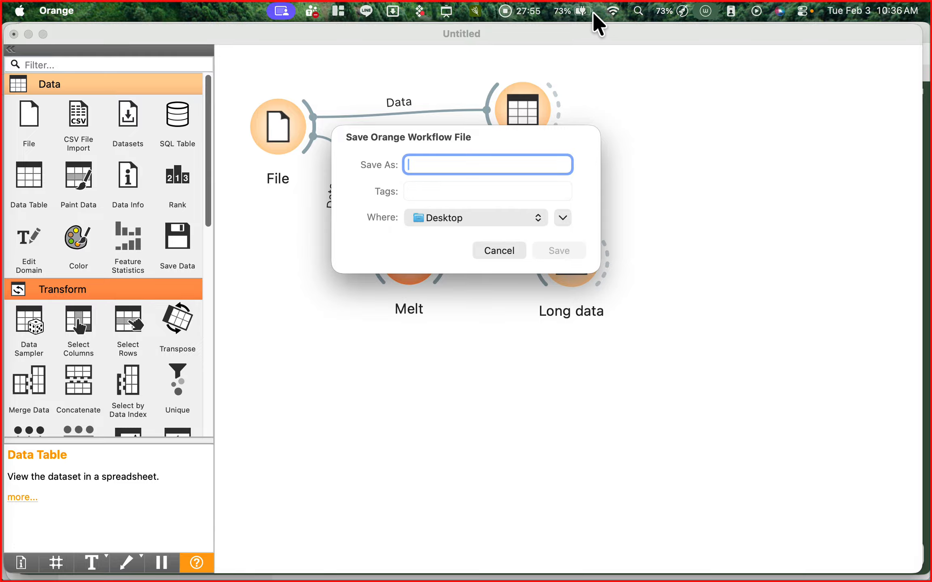
- Try to switch the keyboard input source to ABC, removing the stray Chinese characters from the file name
click(477, 11)
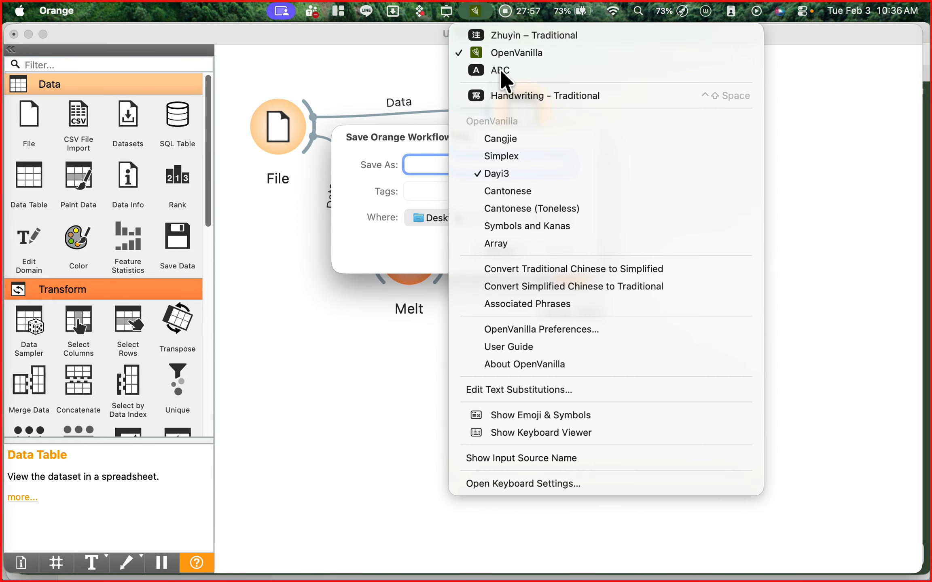
click(500, 69)
text(ㄩ)
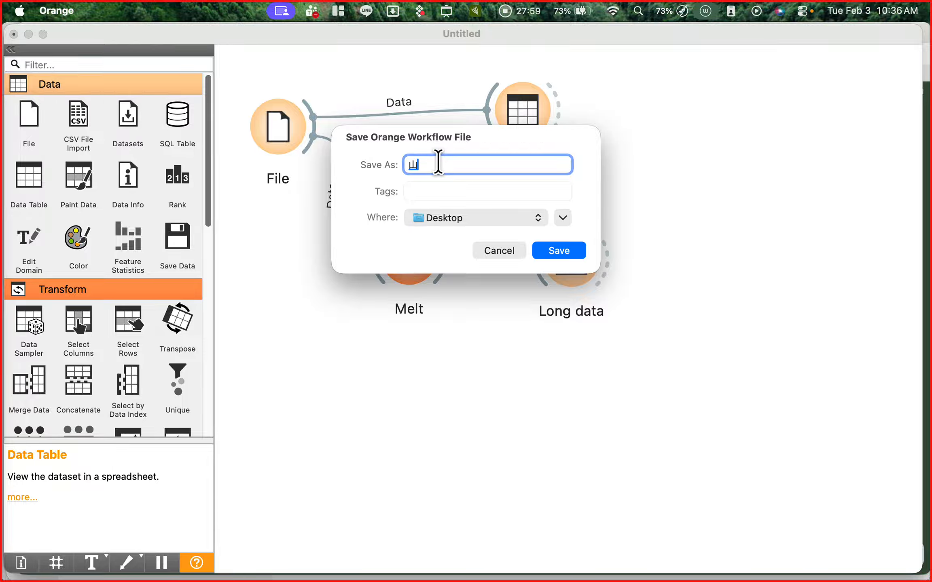
key(BackSpace)
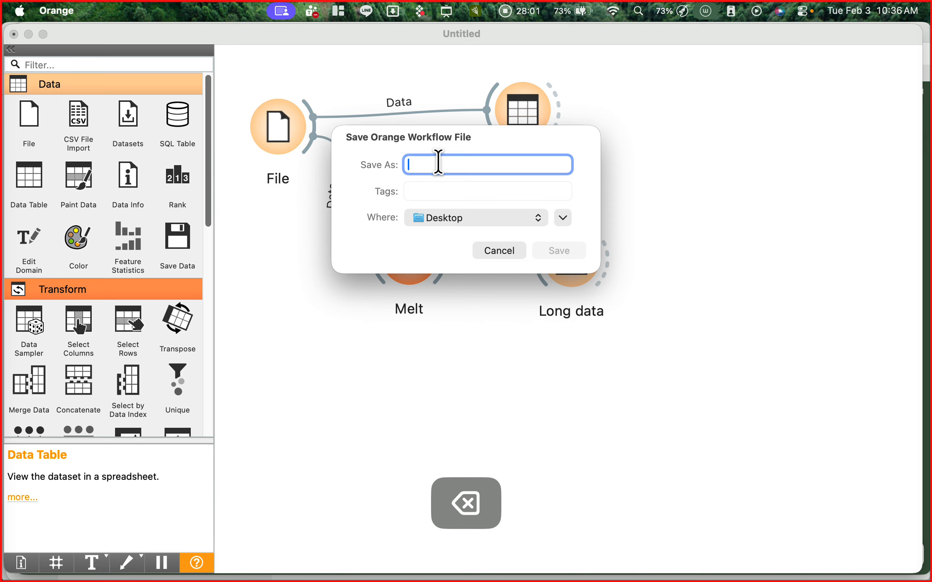
click(472, 14)
click(495, 67)
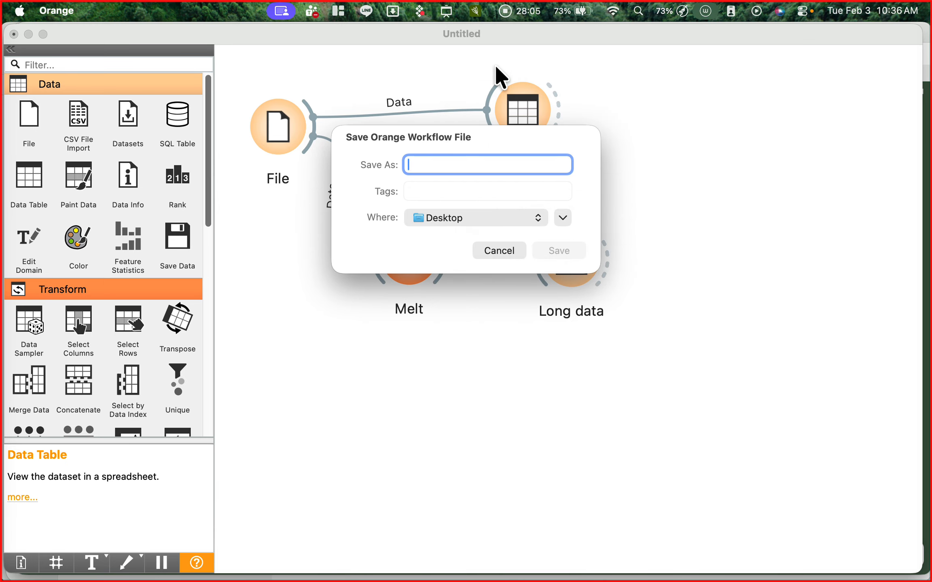
click(475, 12)
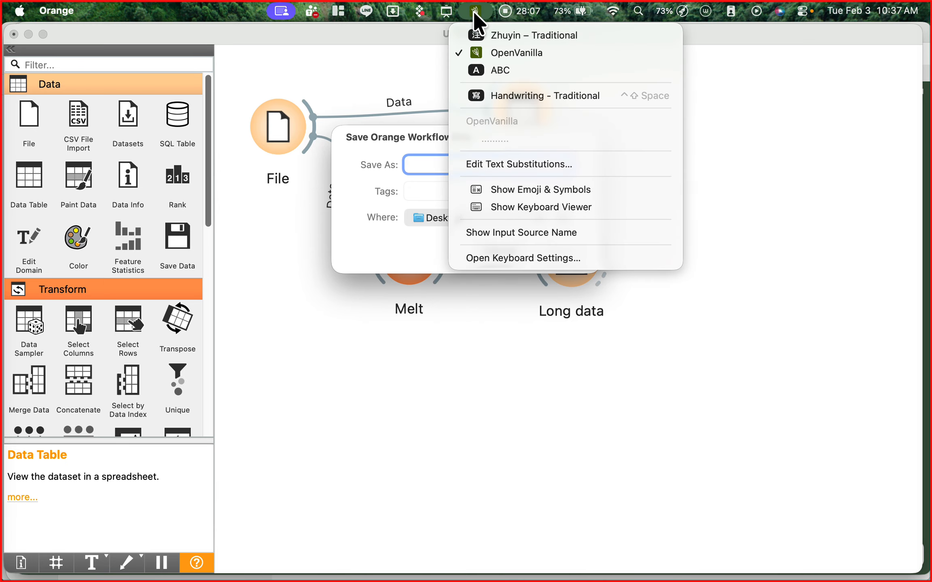
click(517, 70)
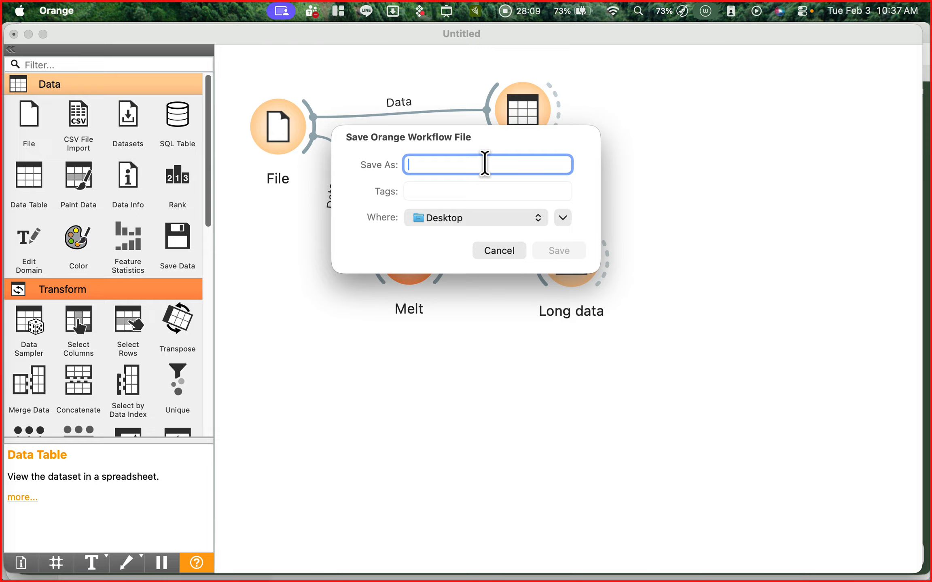
text(ㄩ)
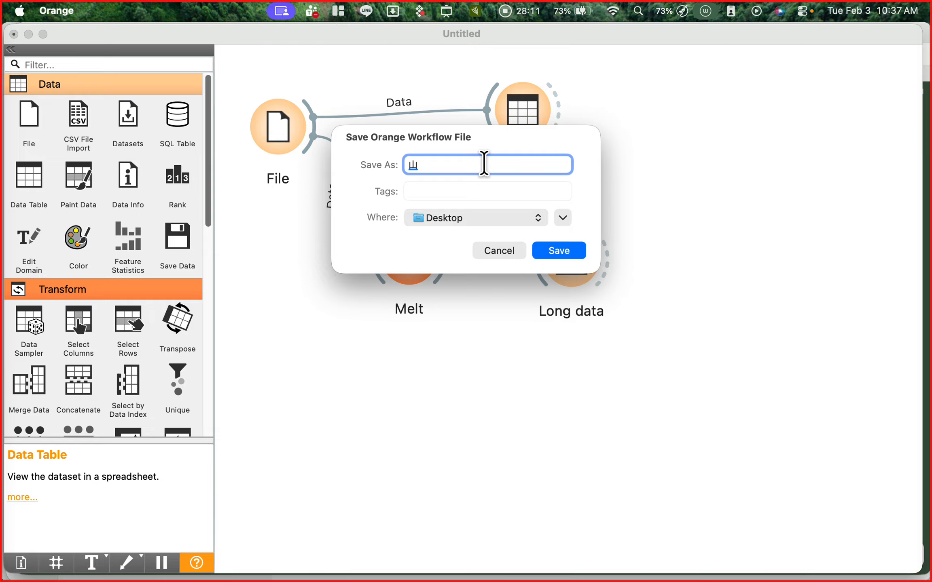
key(BackSpace)
- Name the workflow file "wide to long data"
text(w)
key(BackSpace)
text(t)
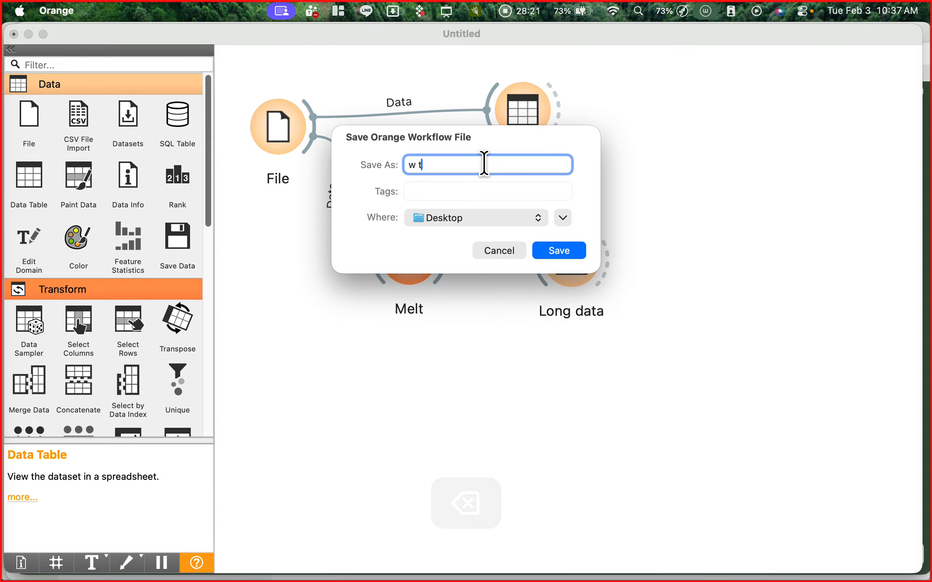
text(o lo)
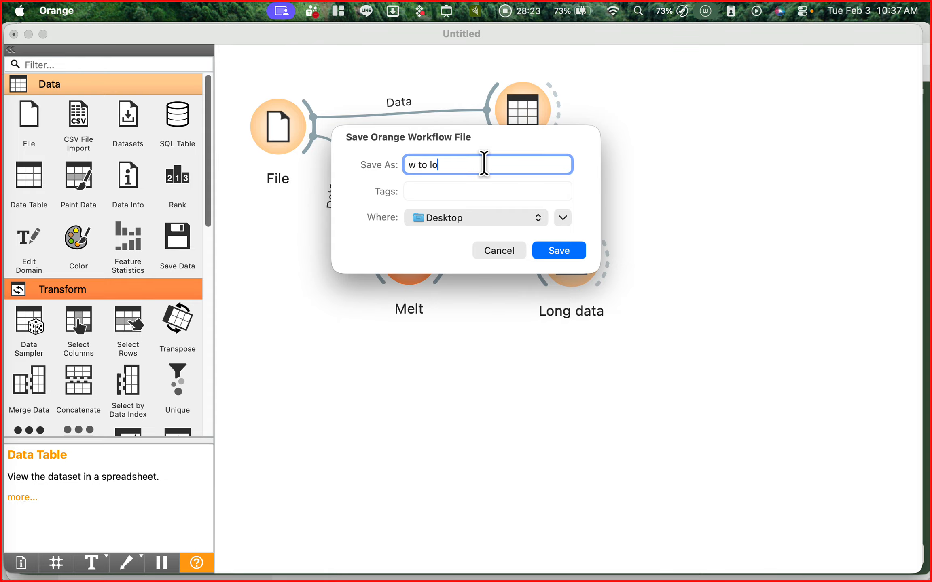
text(ng data)
key(Left)
key(Left)
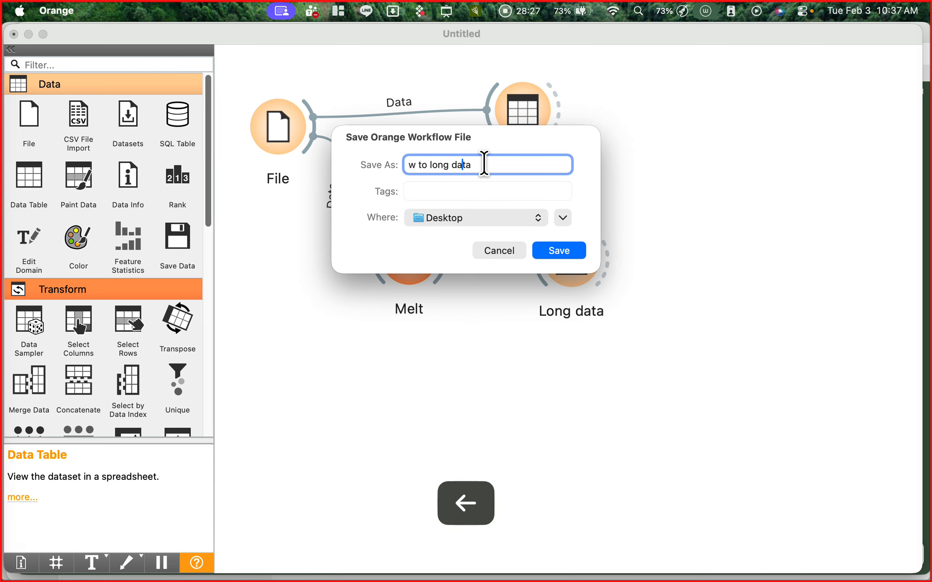
key(Left)
key(Left)
key(Left)
key(Left)
key(Left)
key(Left)
key(Left)
key(Left)
key(Left)
key(Left)
key(Left)
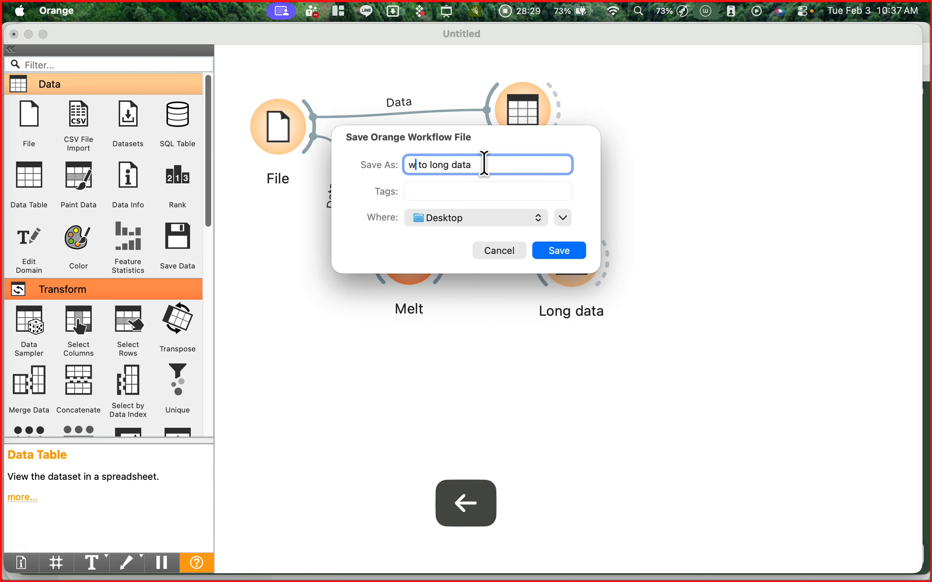
text(ide)
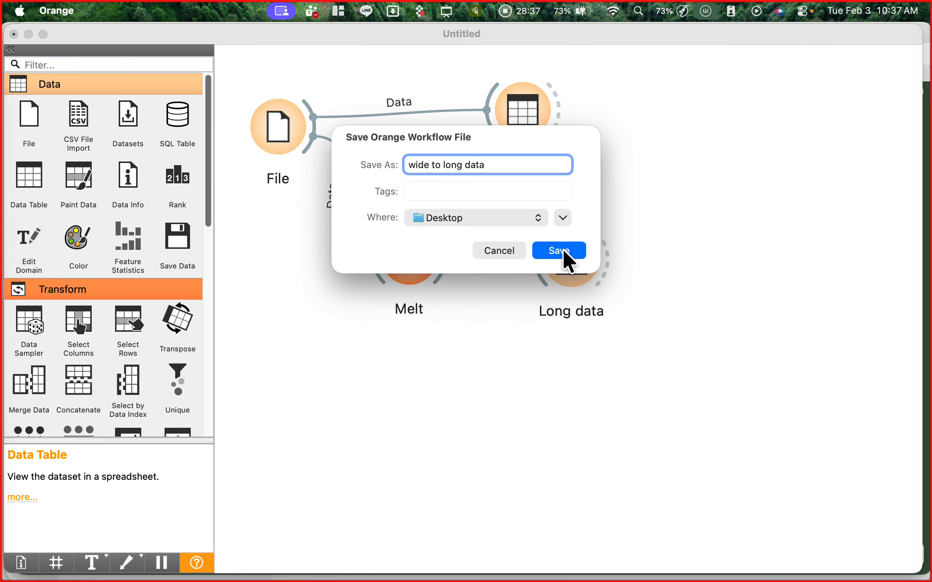
- Copy the entered file name to the clipboard and save the workflow to the Desktop
drag(490, 162, 381, 165)
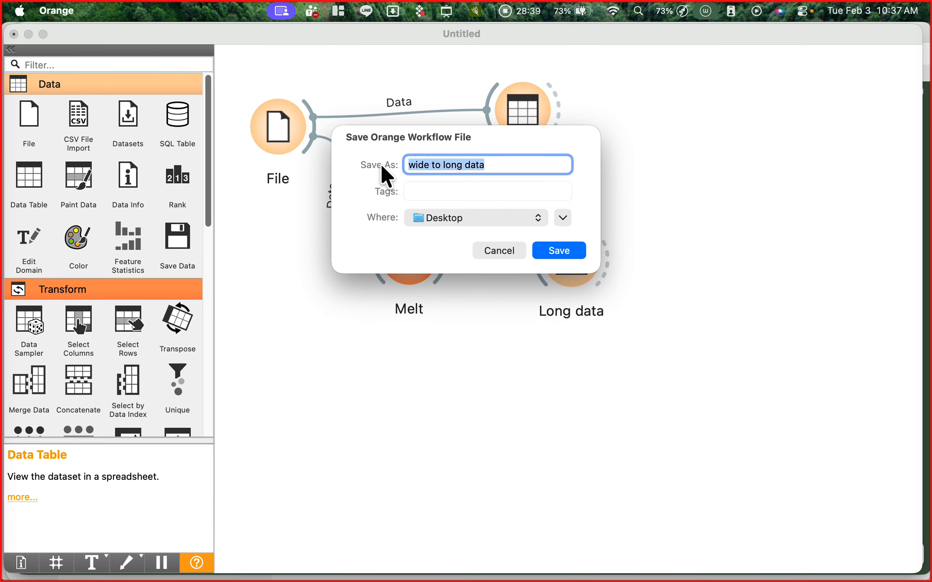
key(super+c)
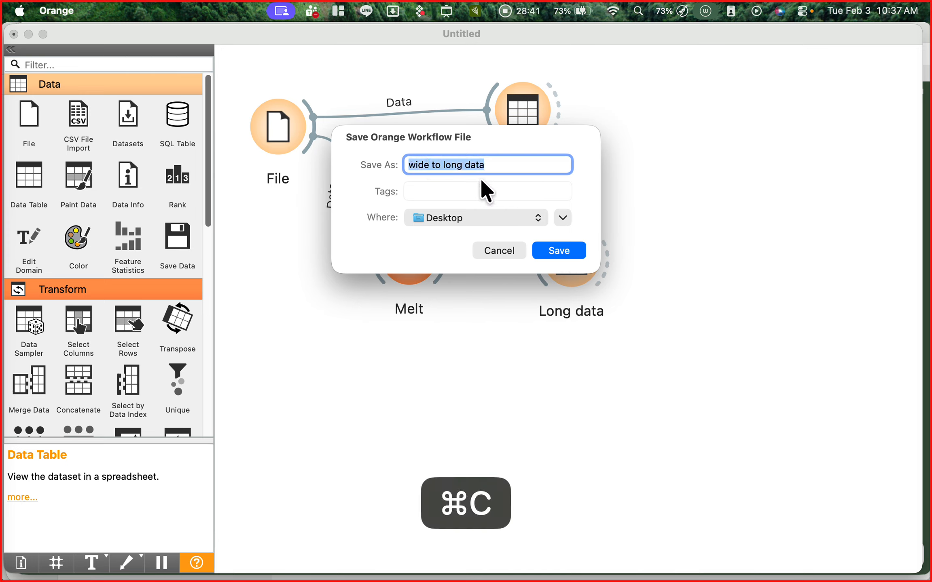
click(562, 251)
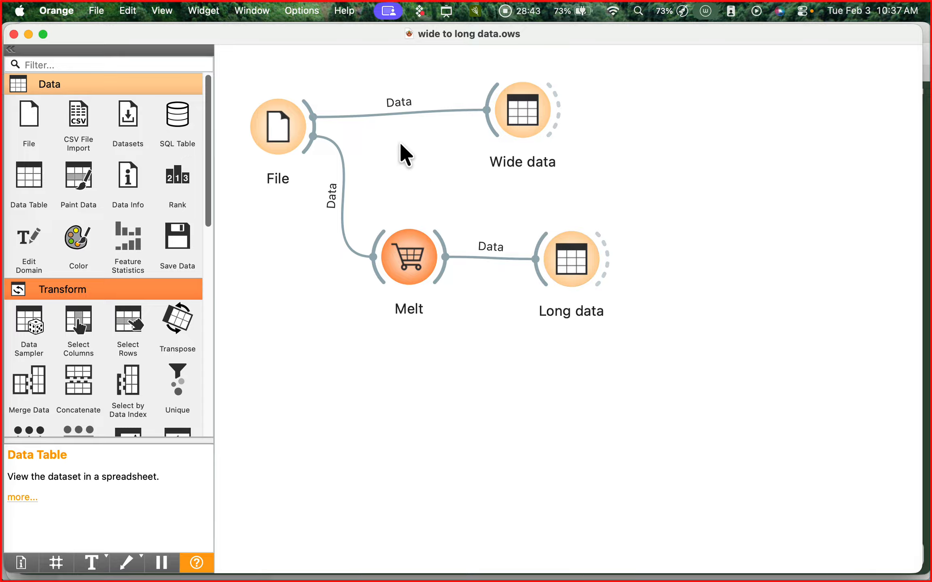
- Move the File, Wide data, Melt and Long data widgets slightly upward on the canvas
drag(286, 118, 279, 106)
drag(521, 114, 520, 110)
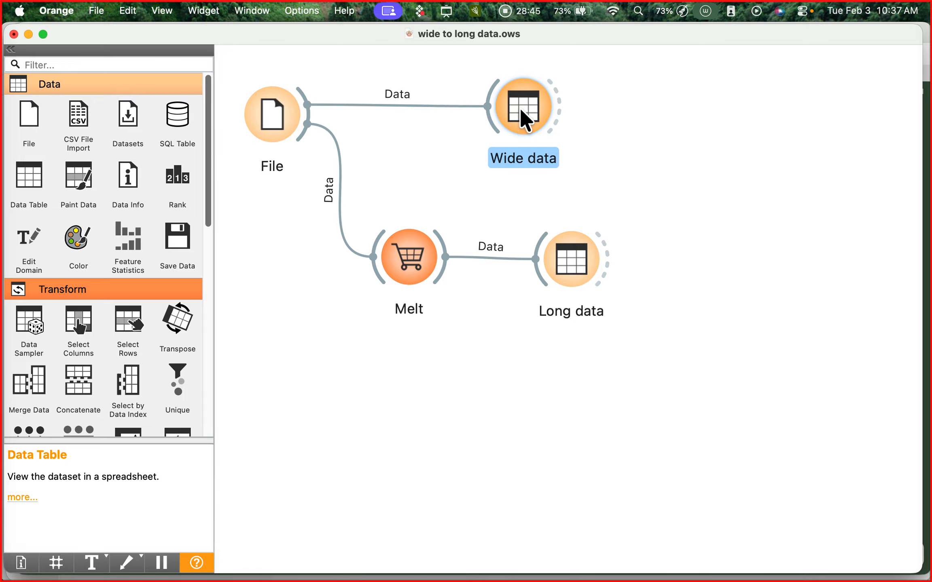
drag(412, 241, 408, 204)
drag(573, 251, 570, 208)
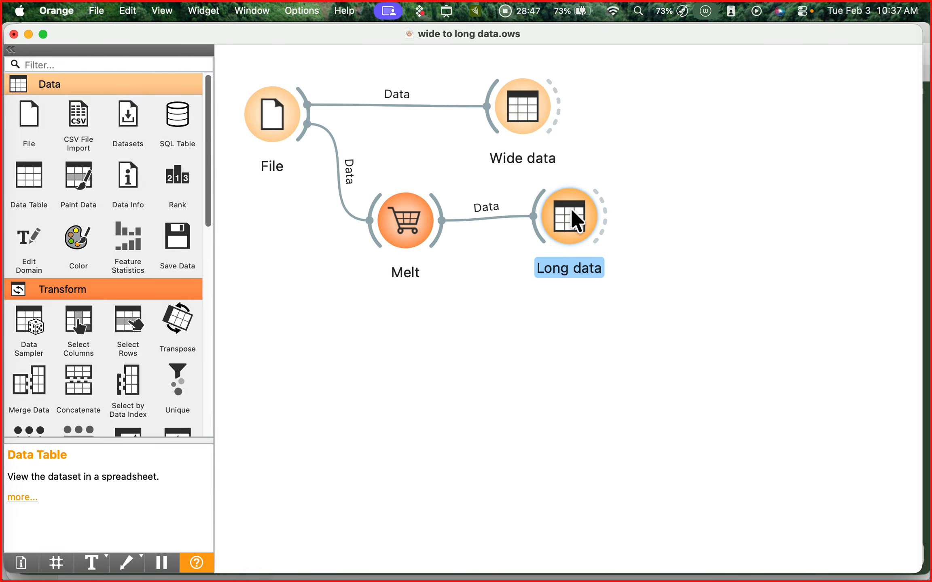
- Switch to Finder, locate "wide to long data.ows" in the Desktop folder, and close the window to return to Orange
mouse_move(8, 67)
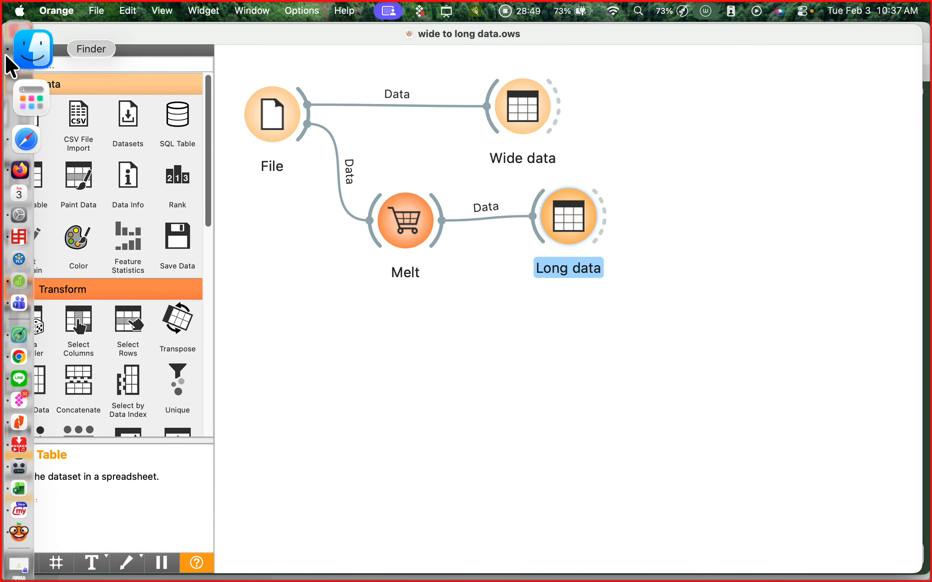
click(34, 55)
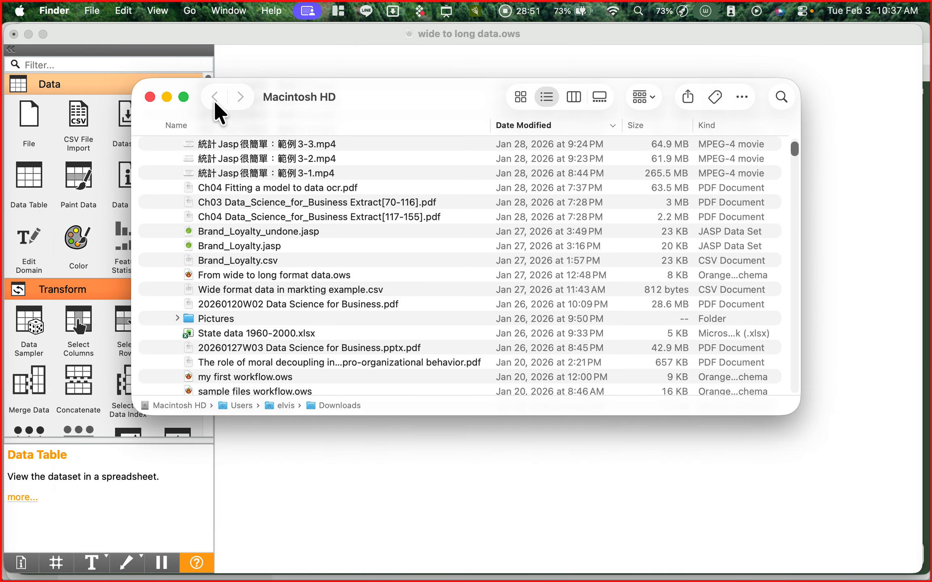
scroll(230, 152, up, 5)
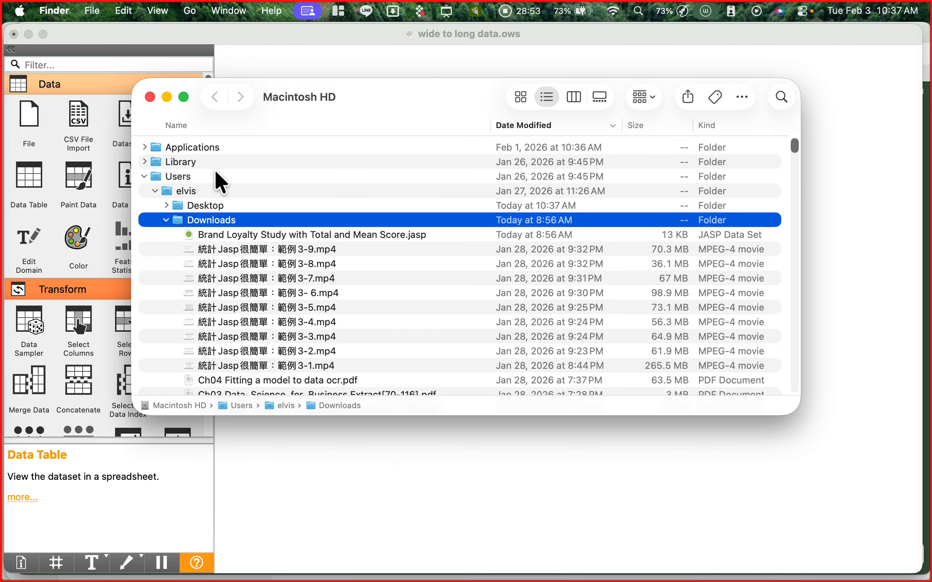
click(166, 205)
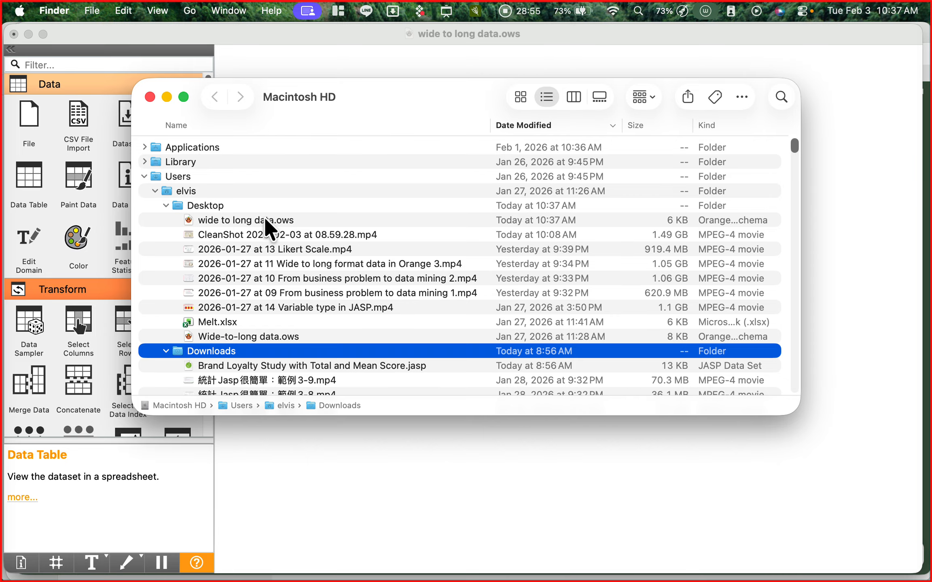
click(268, 220)
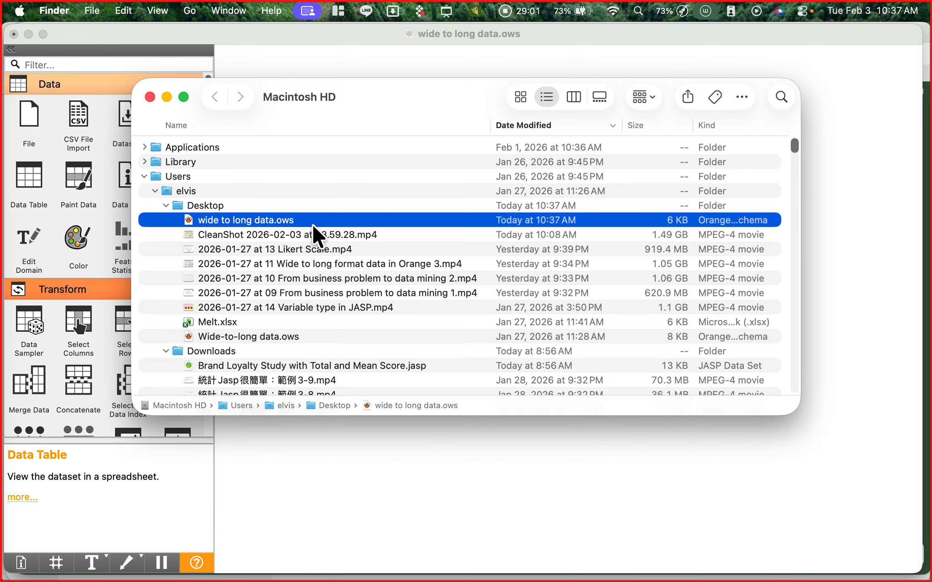
click(150, 97)
click(260, 119)
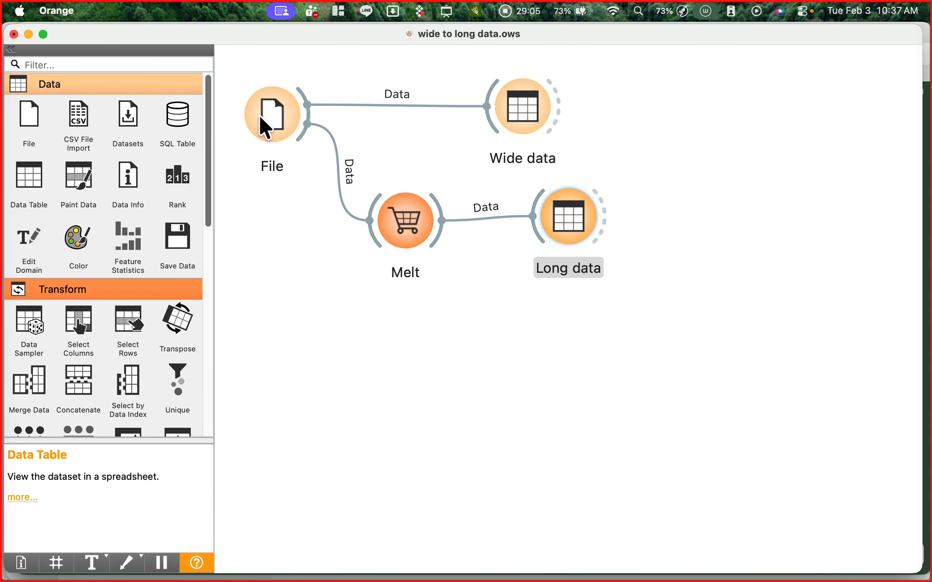
- Open the Workflow Info for the wide-to-long workflow, reposition its dialog, and clear the default title
click(572, 312)
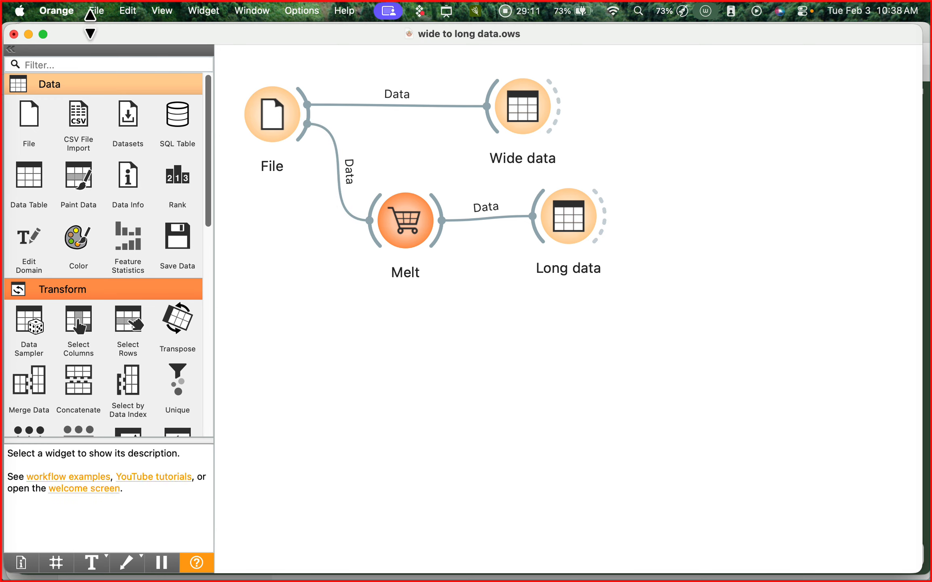
click(97, 11)
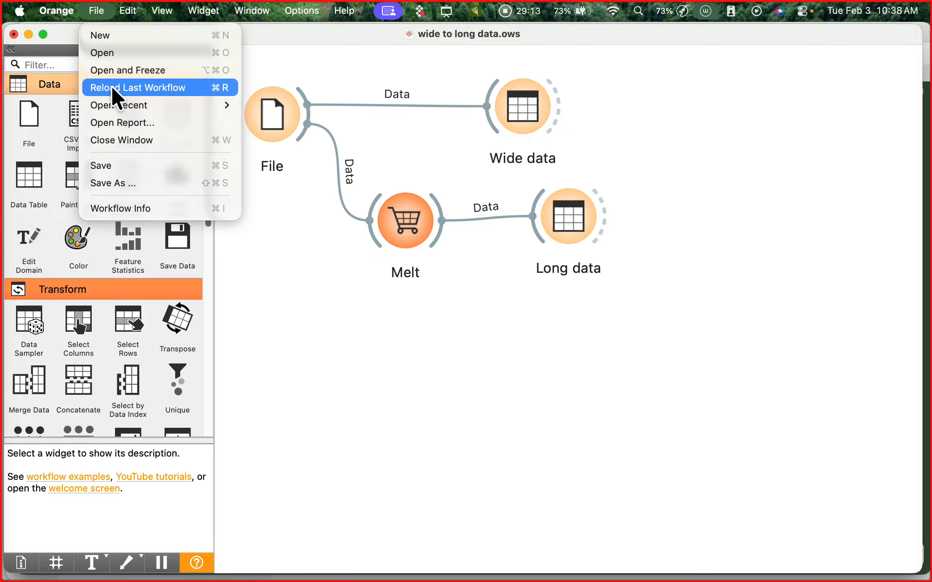
click(175, 209)
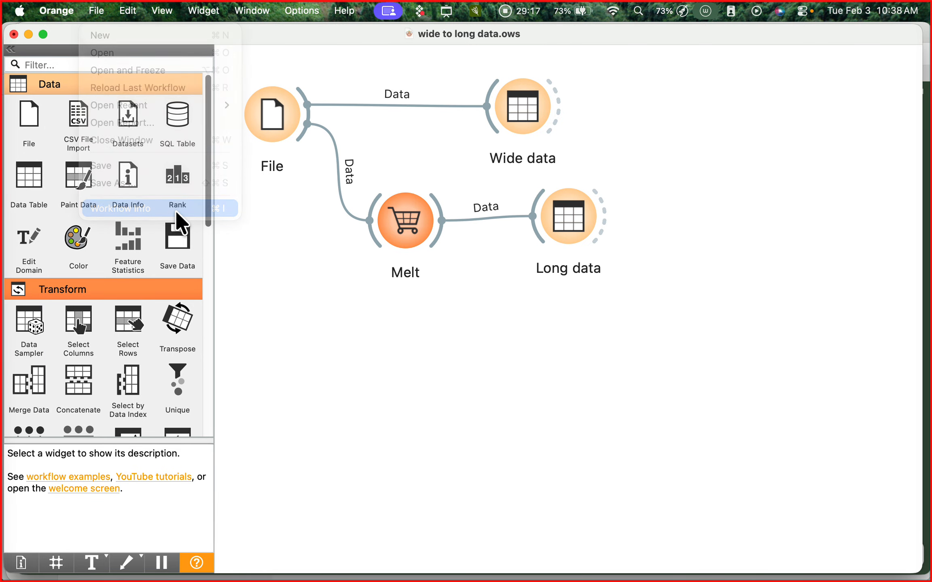
drag(383, 102, 502, 134)
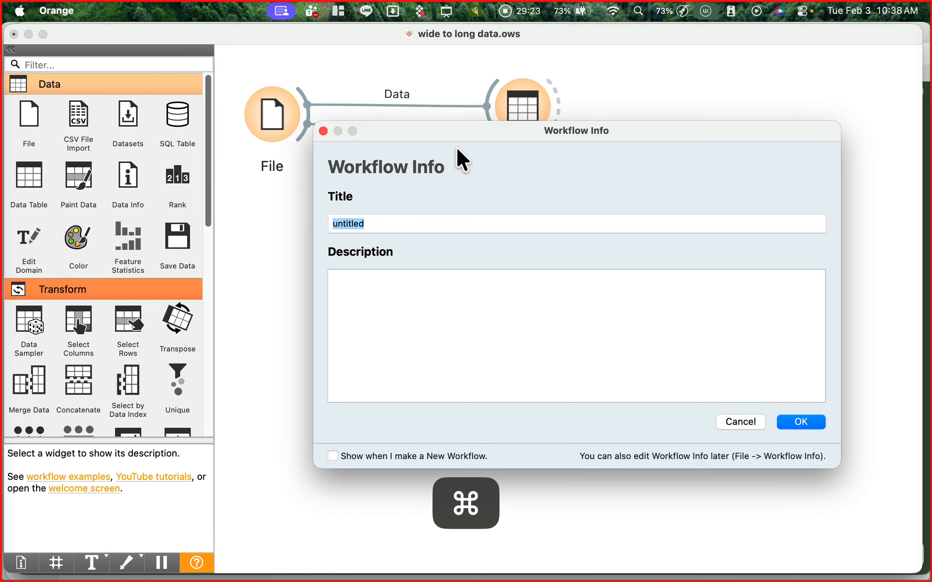
key(super+v)
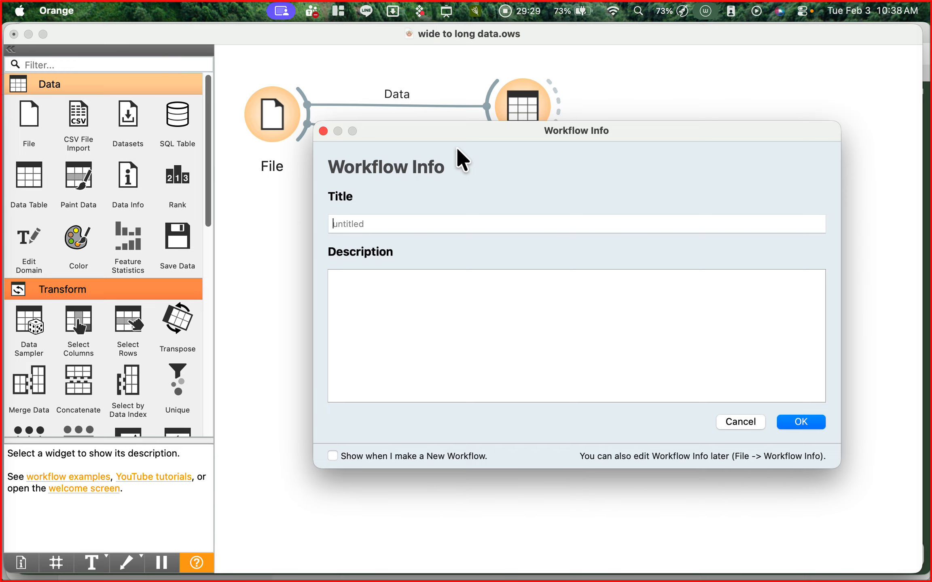
- Title the workflow "wide to long data format" and accept the workflow info
text(wide to long d)
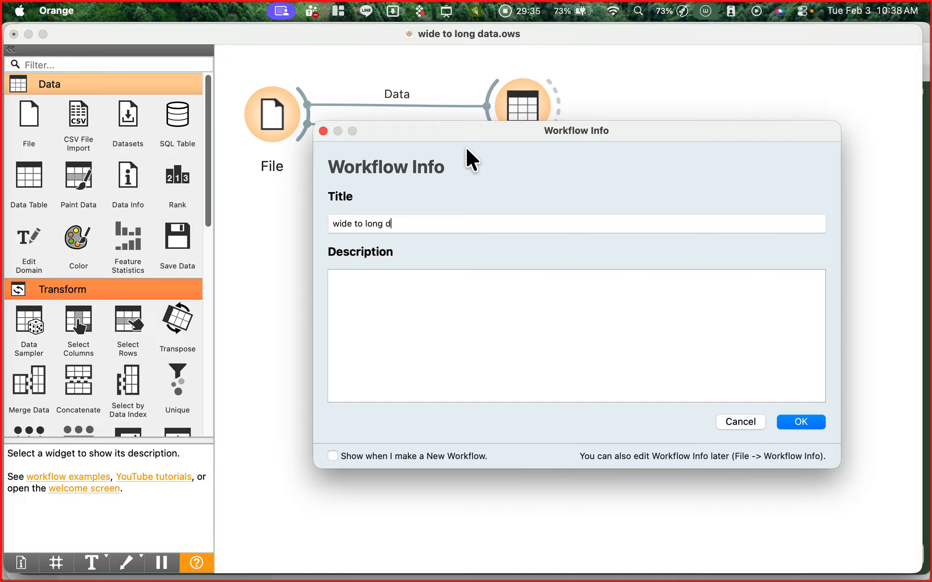
text(ata form)
key(BackSpace)
text(m)
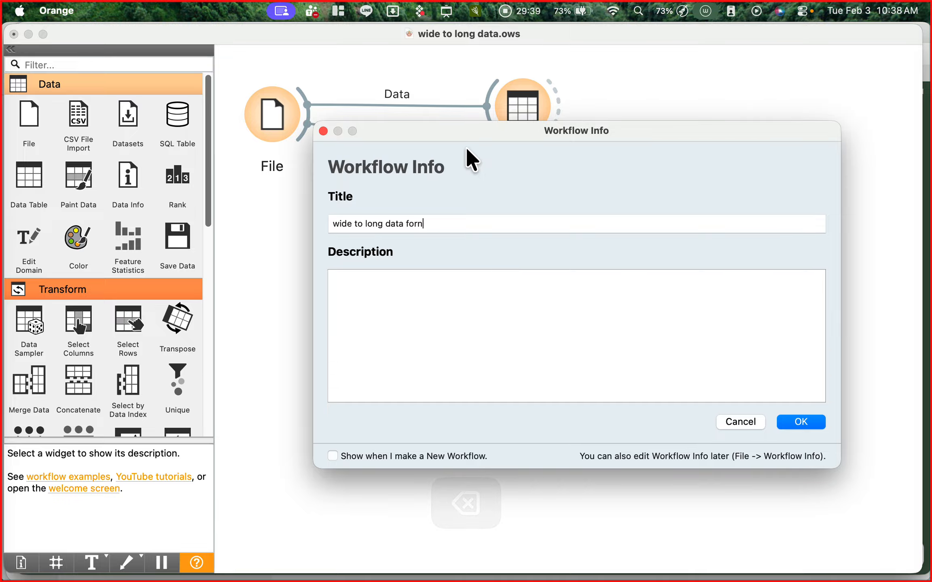
key(BackSpace)
text(mat)
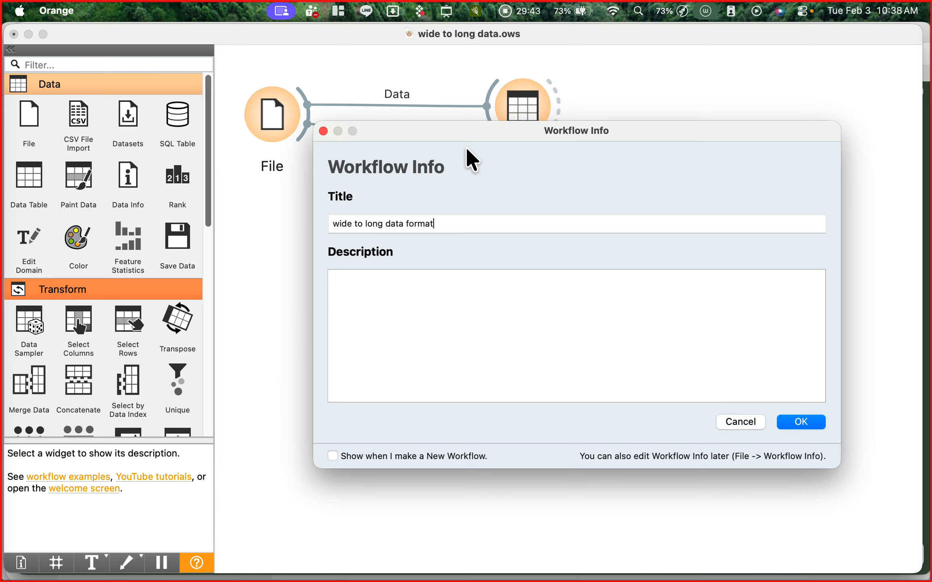
click(443, 277)
click(795, 422)
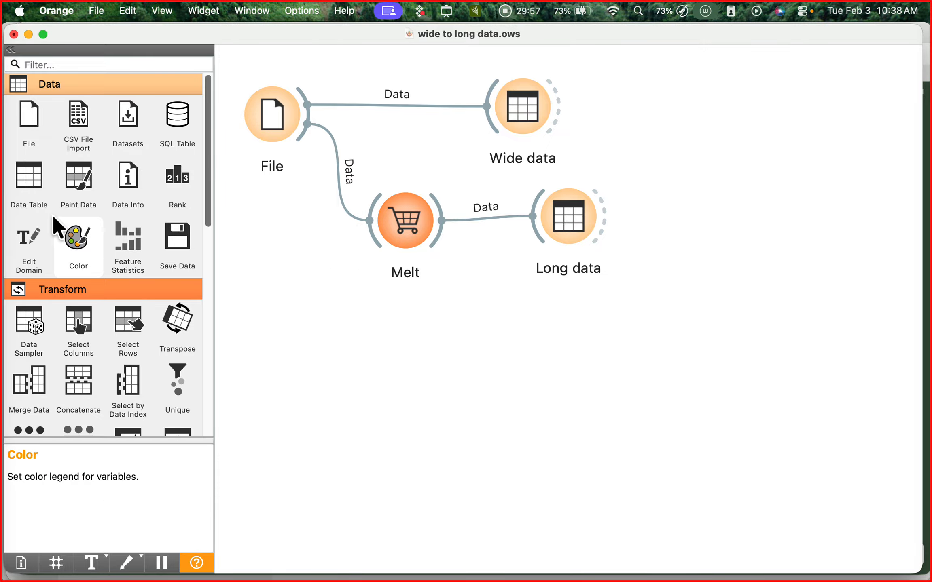
- Switch to Firefox, bring up the 20260127W03 Data Science presentation in Canva, and show the Orange 3 widget map slide full screen
mouse_move(6, 195)
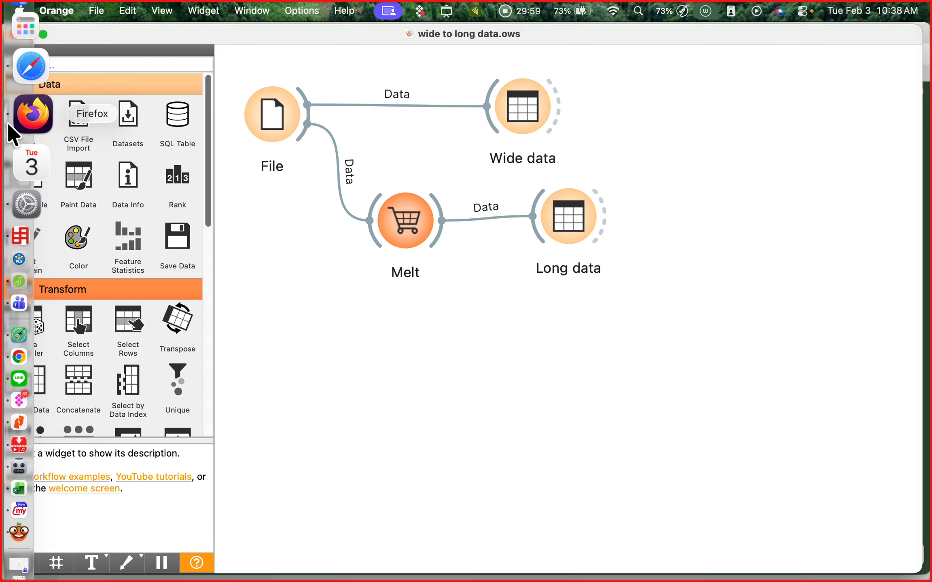
click(35, 118)
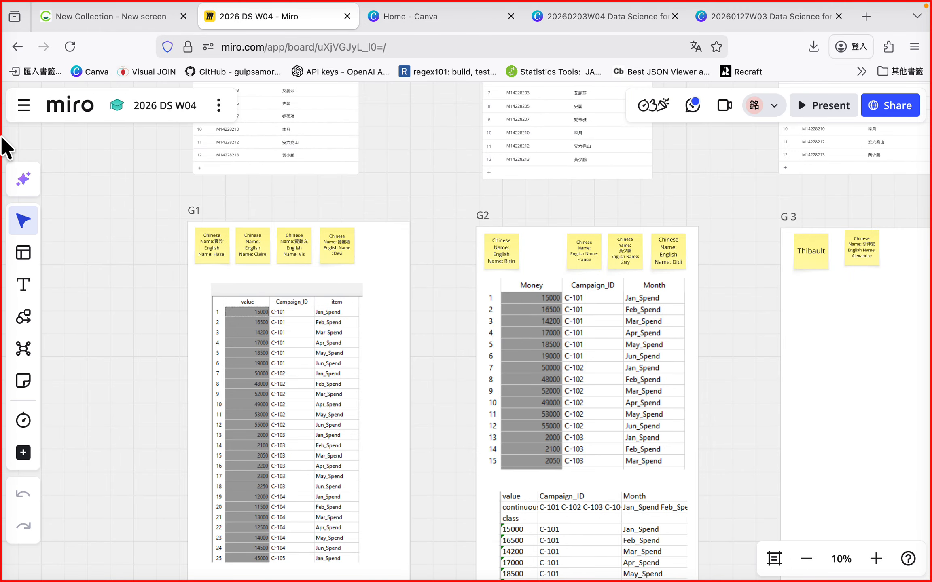
click(757, 14)
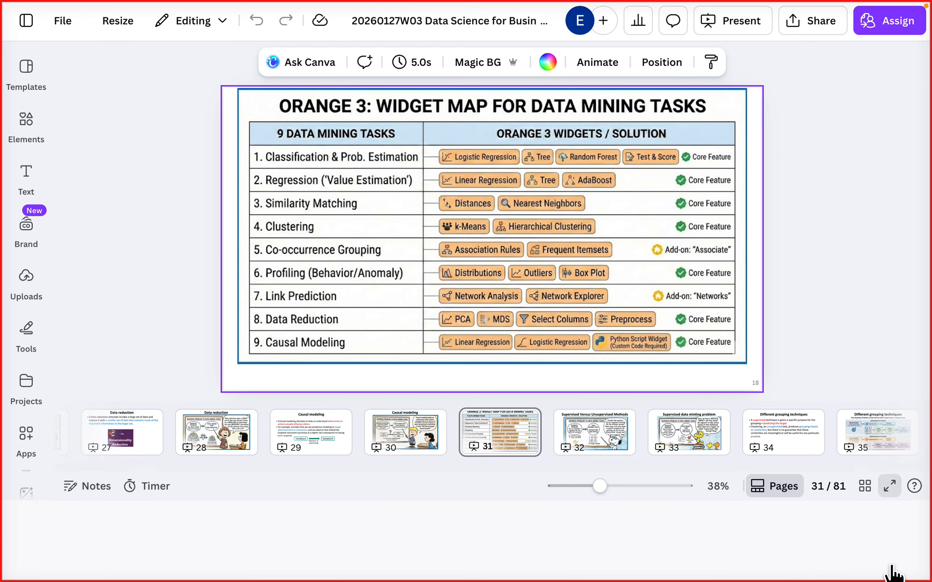
click(892, 569)
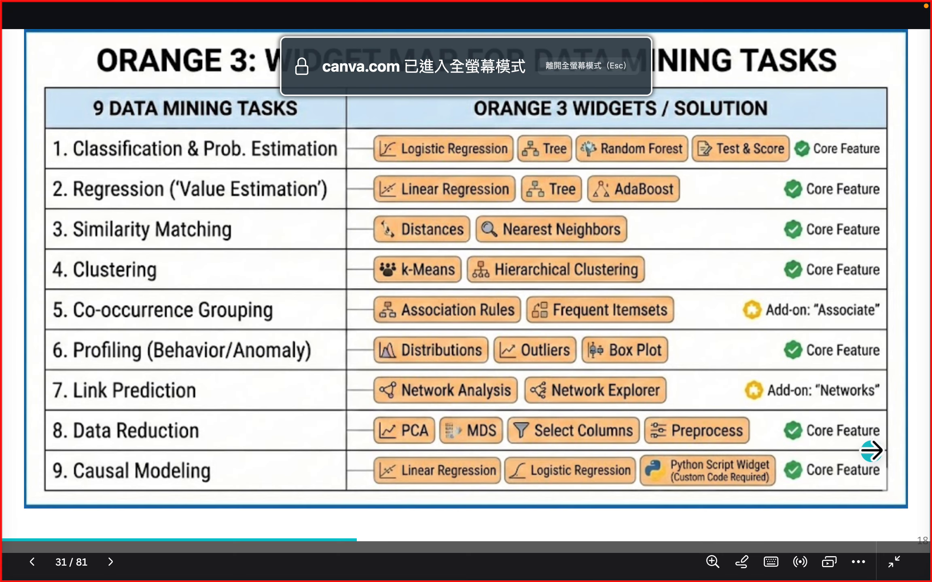